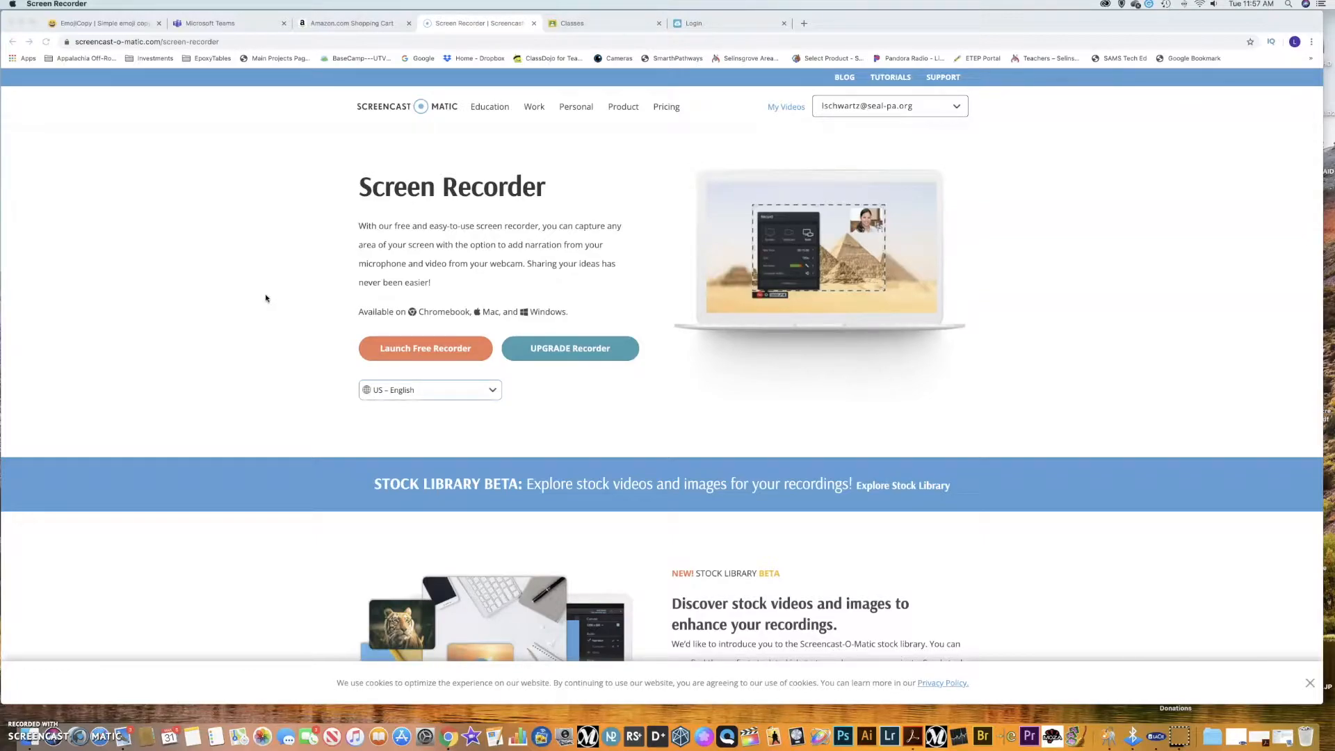
click(267, 299)
click(413, 149)
click(416, 149)
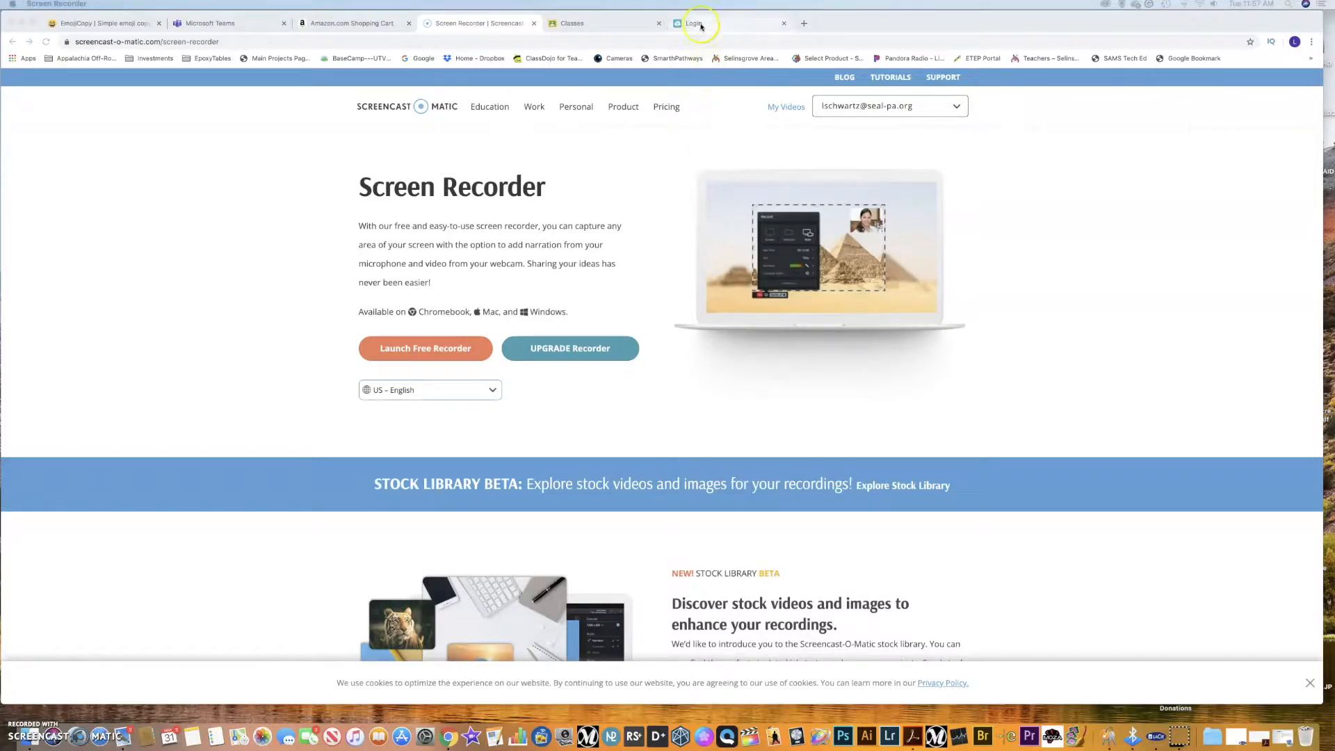
Switch to the Google Classroom classes page and show the list of Google apps.
click(591, 23)
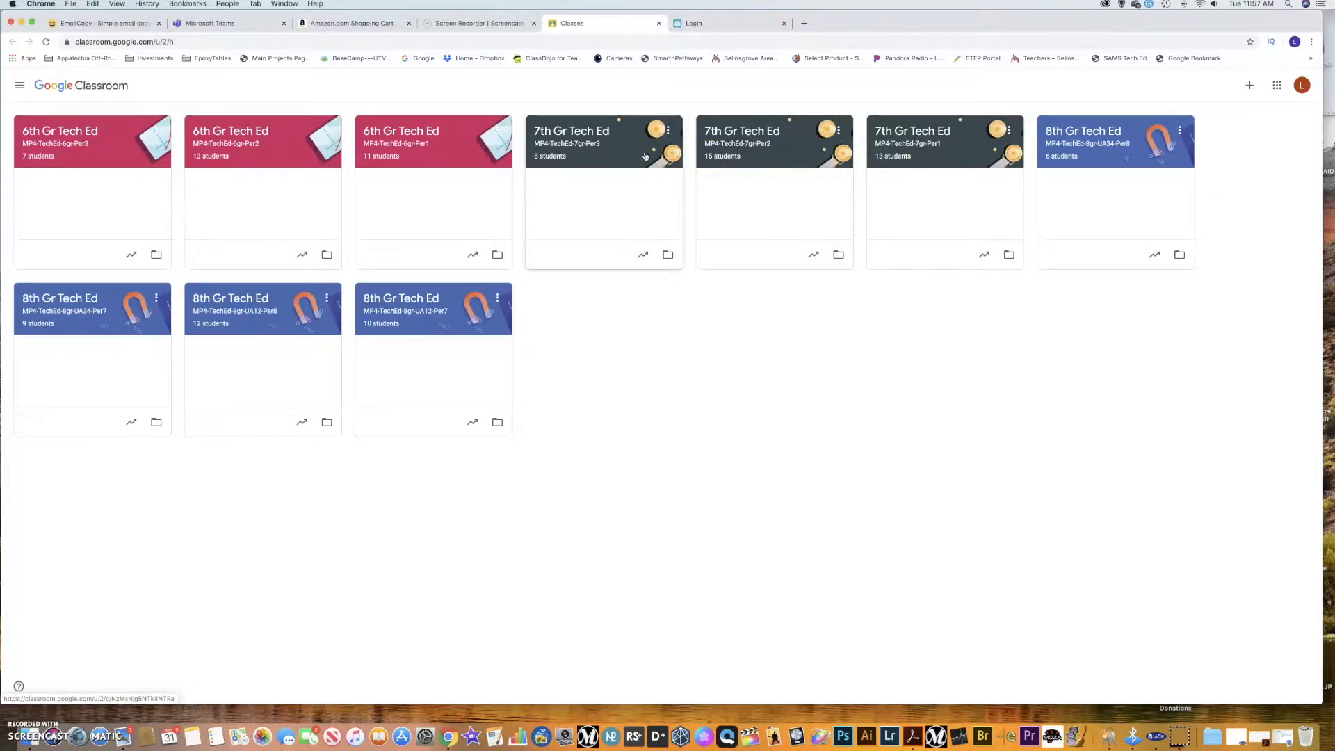
click(711, 161)
click(1278, 86)
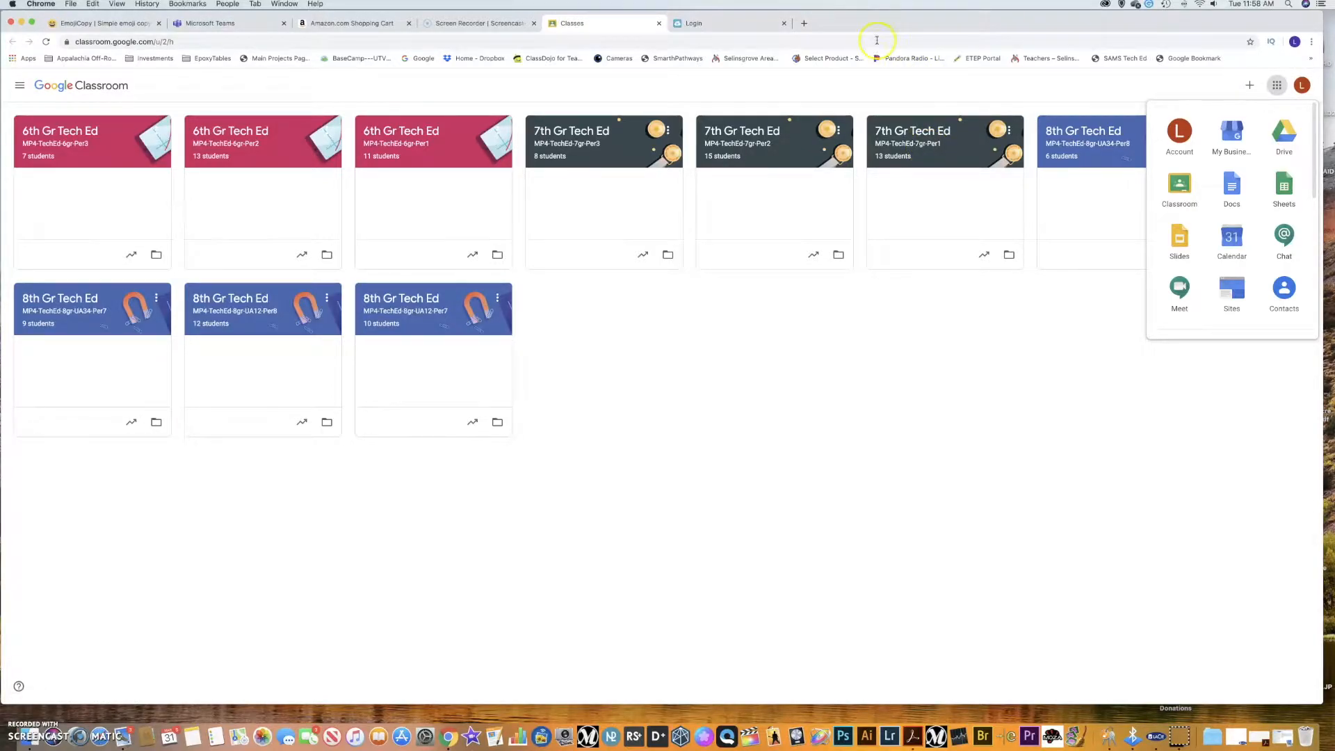
Sign in to ClassLink with the saved credentials and open Remote Application.
click(718, 24)
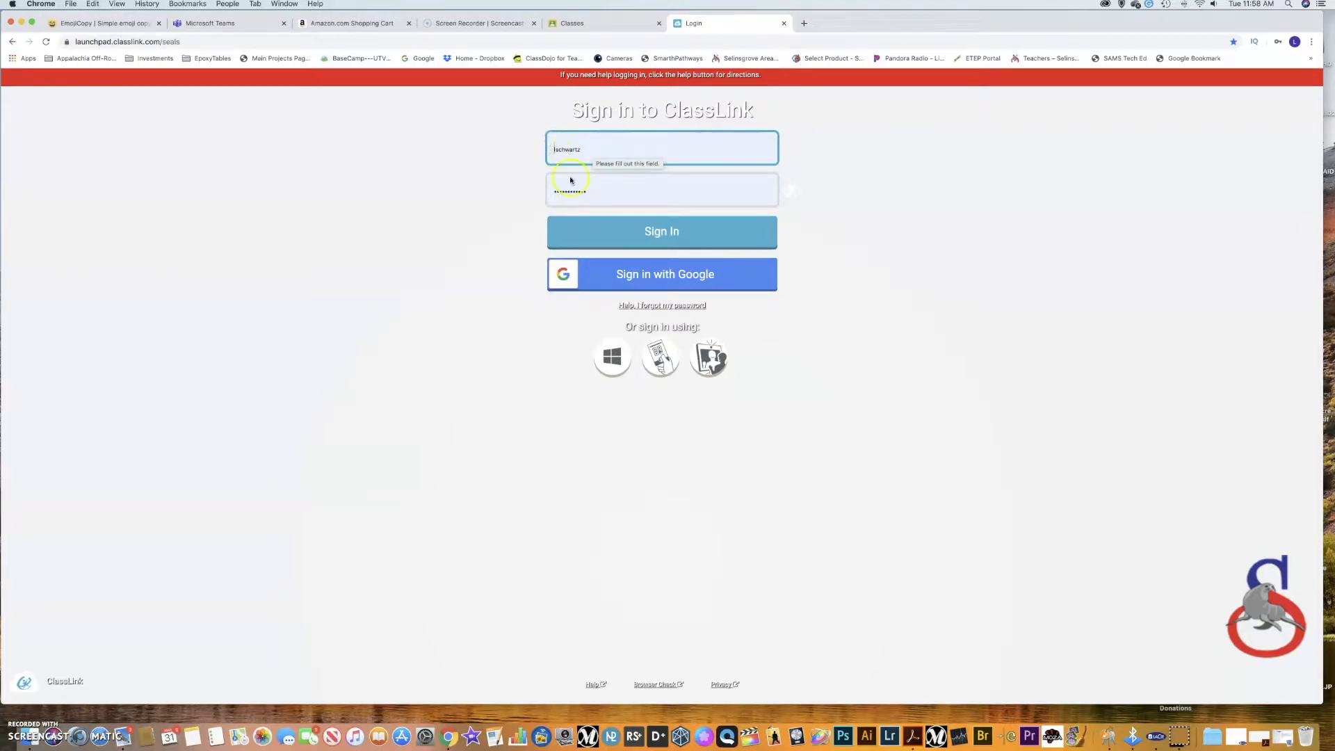
click(641, 235)
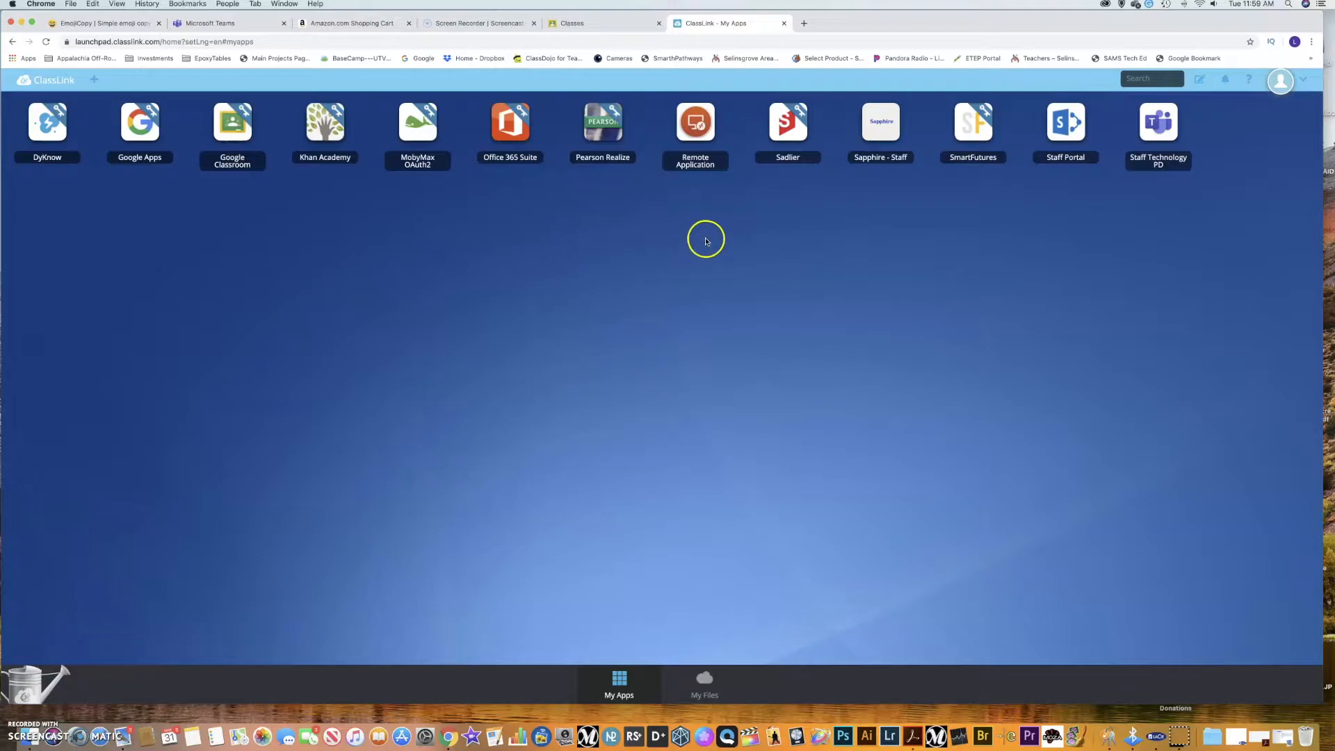
click(702, 142)
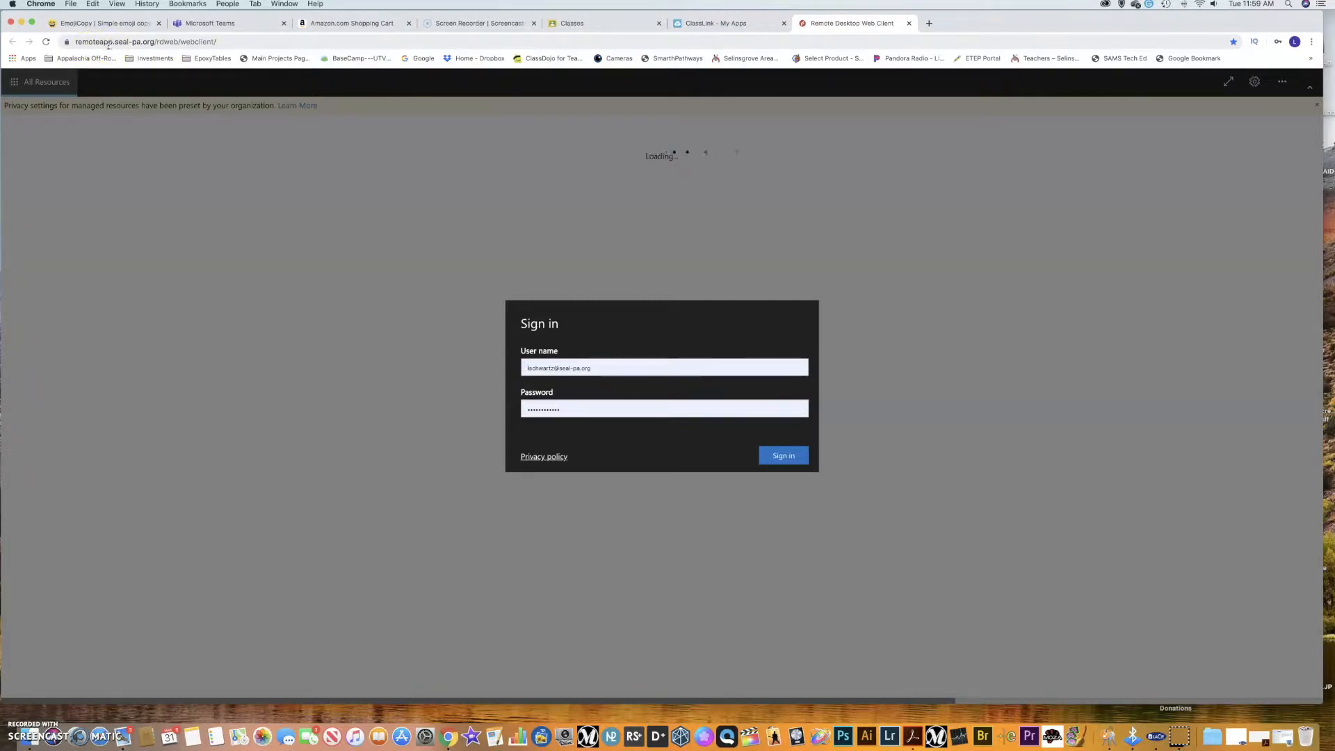
Sign in to the Remote Desktop Web Client with the prefilled user name and password.
click(698, 21)
click(831, 23)
click(566, 373)
click(774, 460)
click(432, 303)
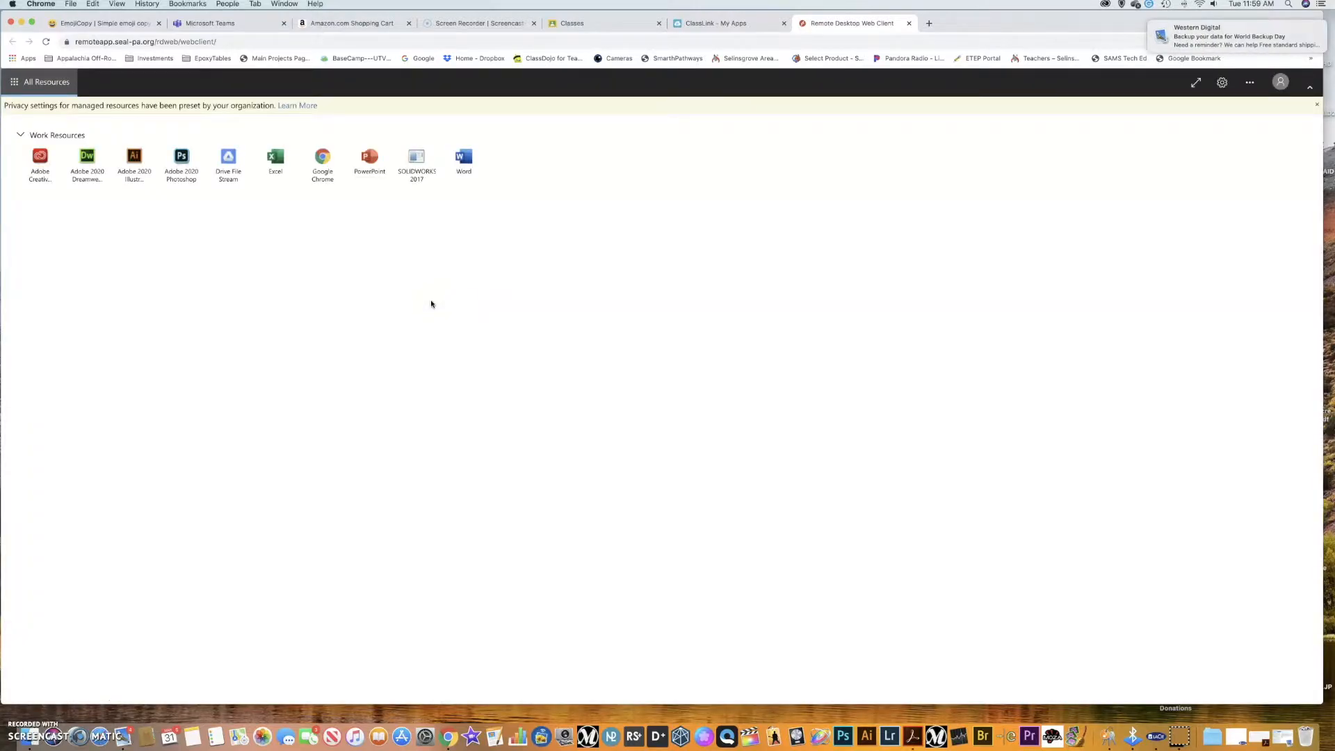
Launch Adobe Photoshop 2020 from the work resources, check the resource list and return to the Photoshop session.
click(182, 156)
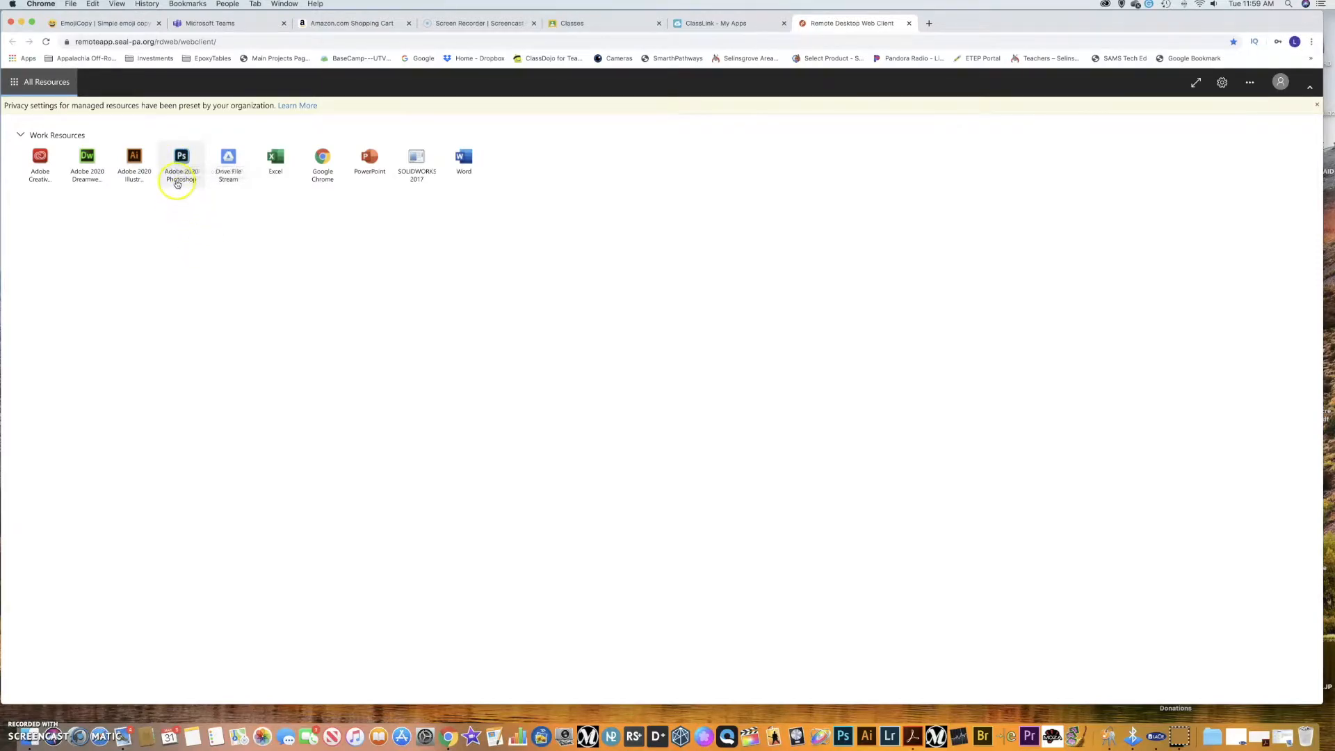
click(179, 174)
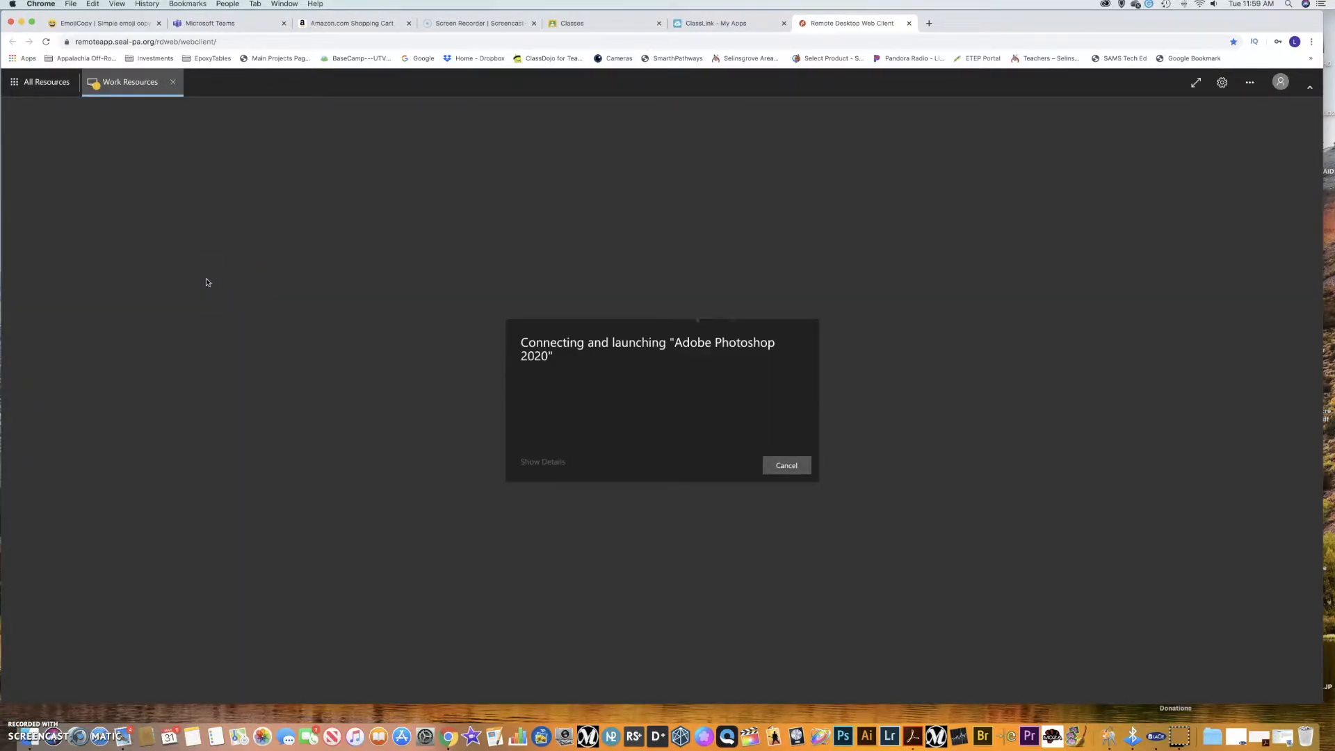
click(207, 277)
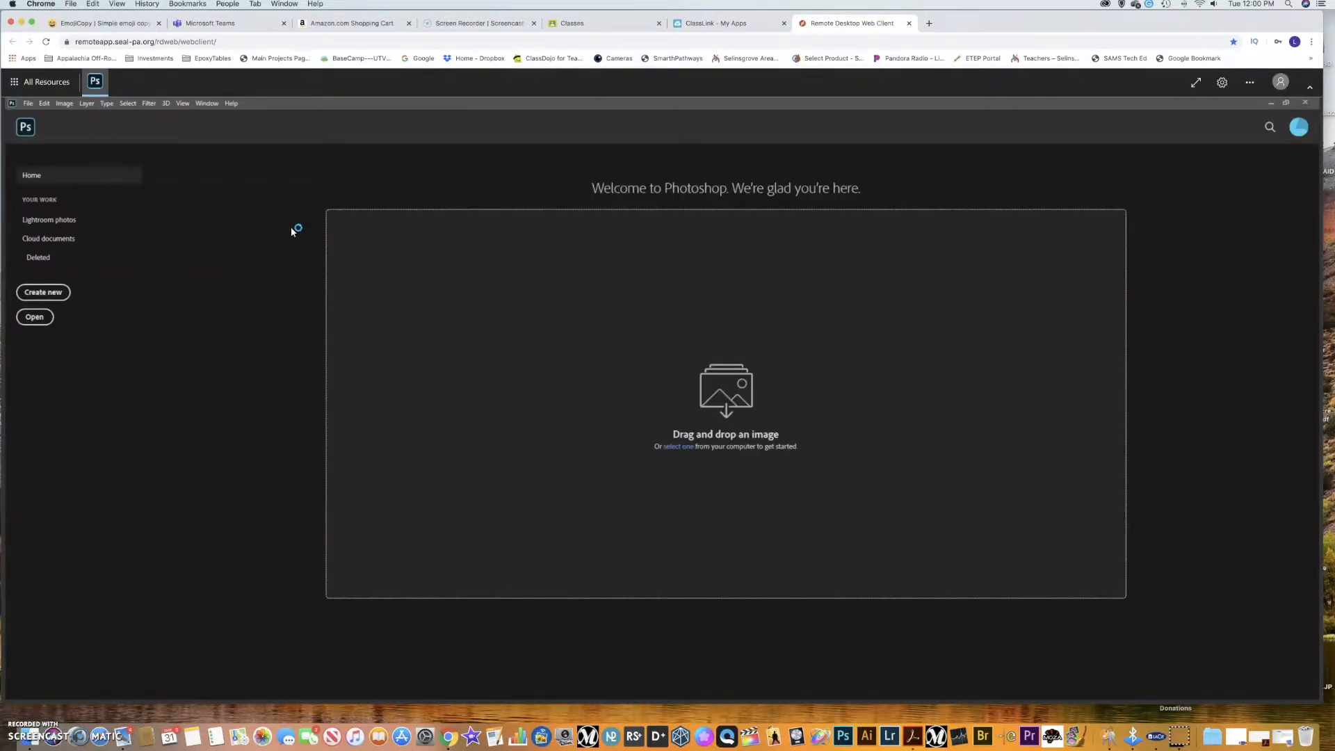
click(47, 82)
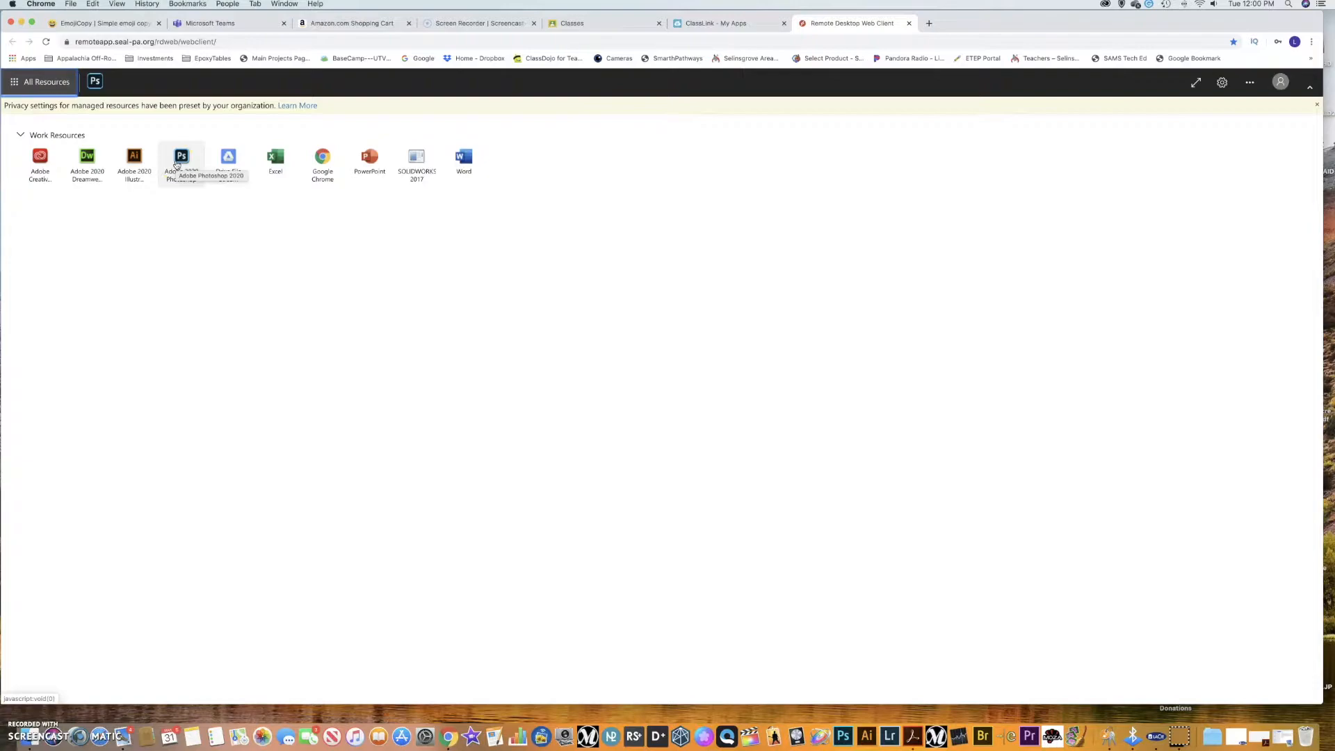
click(96, 84)
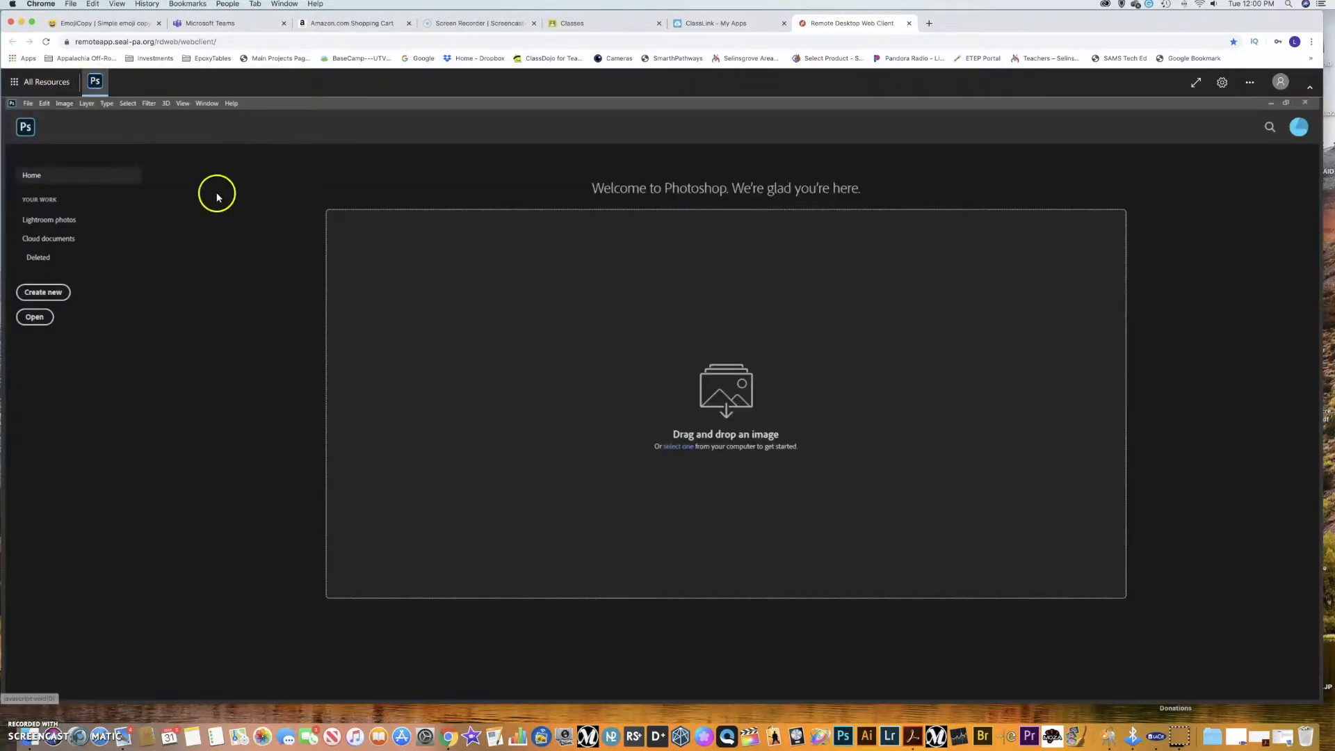
Create a new Photoshop document 800 pixels wide and 600 pixels high at a resolution of 72 pixels/inch.
click(38, 292)
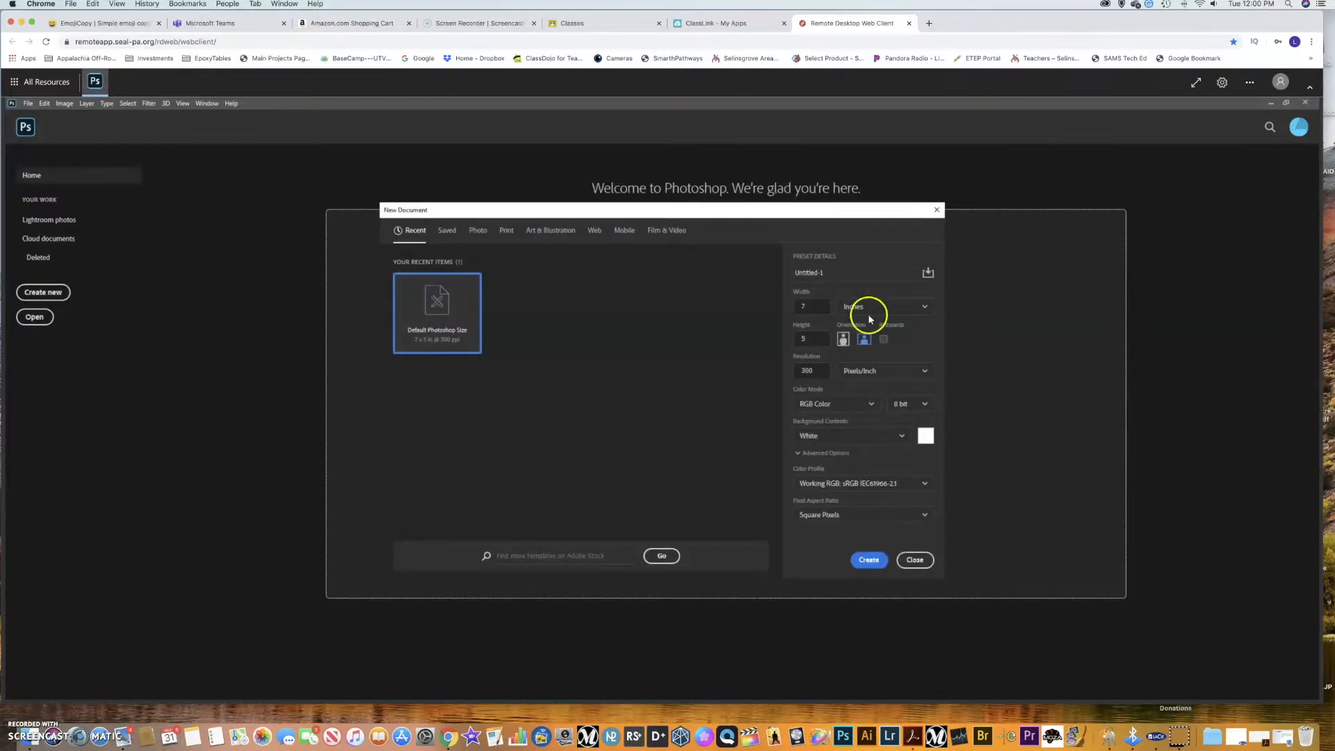
click(873, 310)
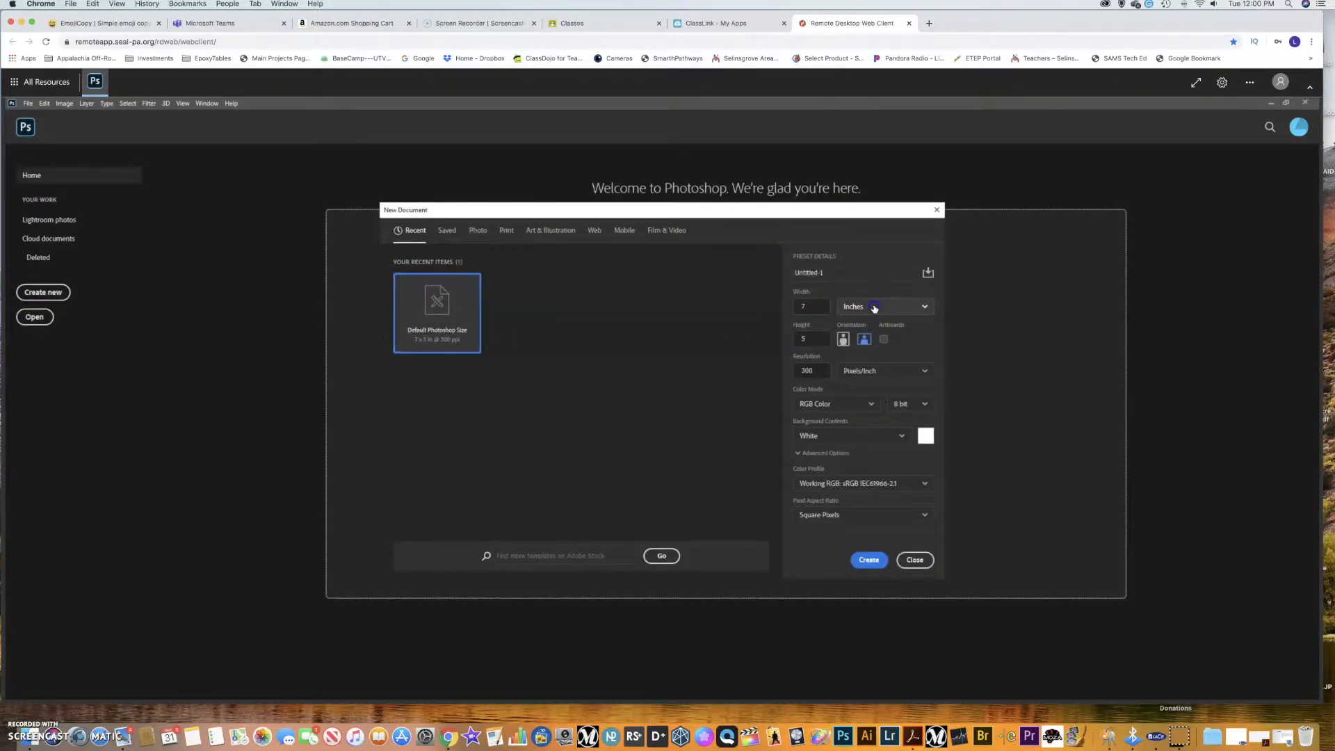
click(870, 323)
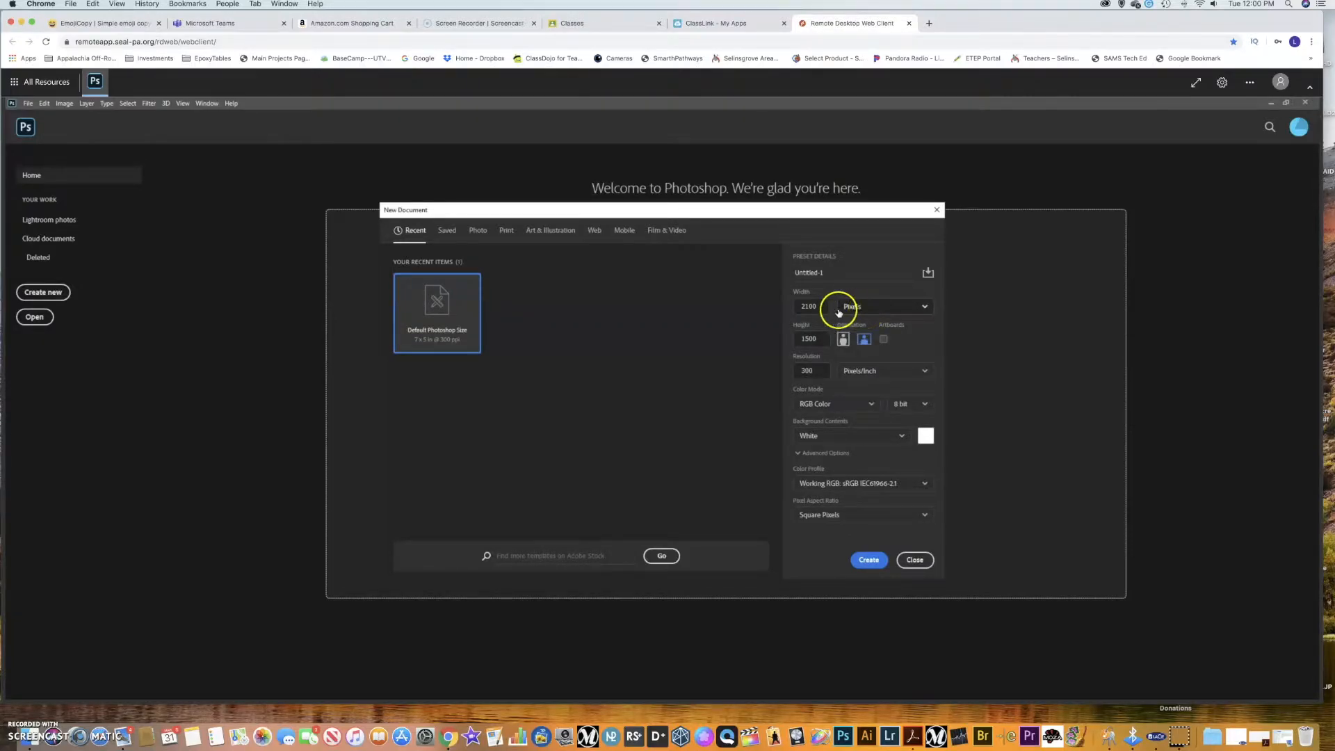
double_click(818, 307)
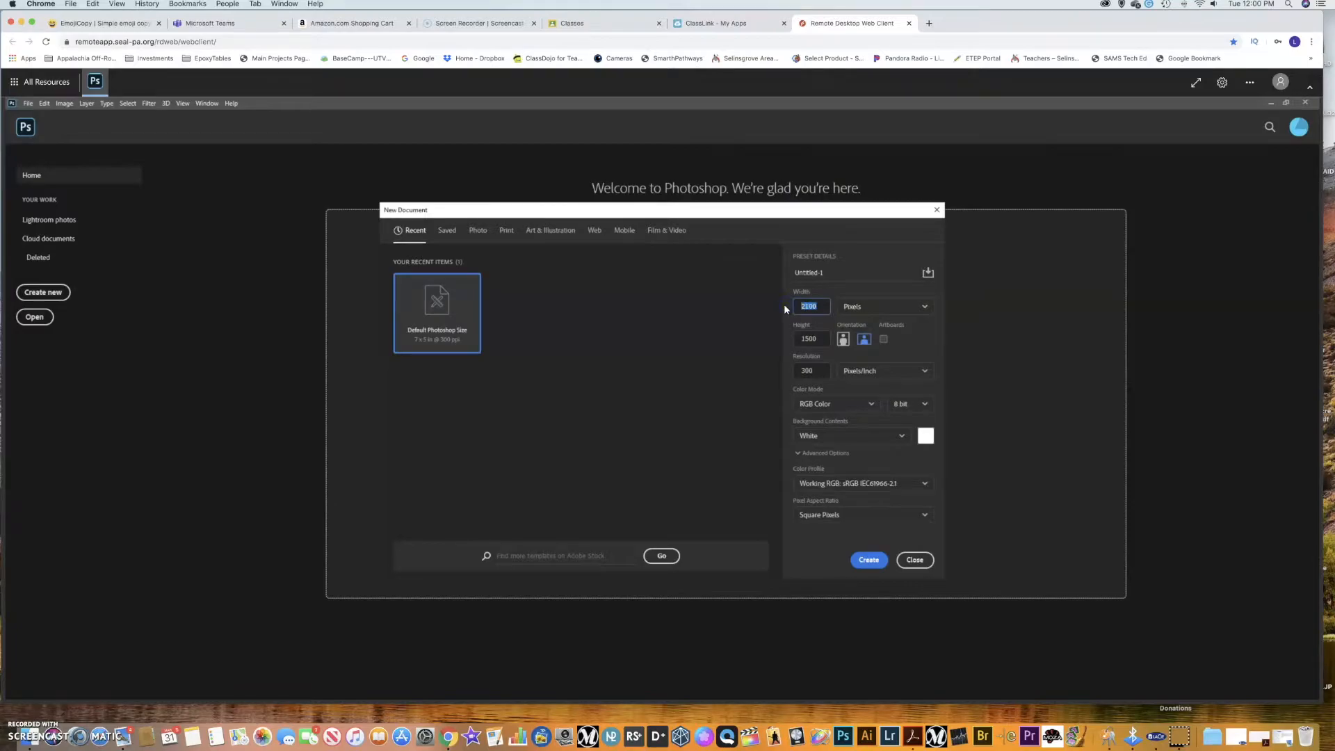
text(800)
double_click(800, 339)
text(600)
double_click(805, 371)
text(72)
click(871, 559)
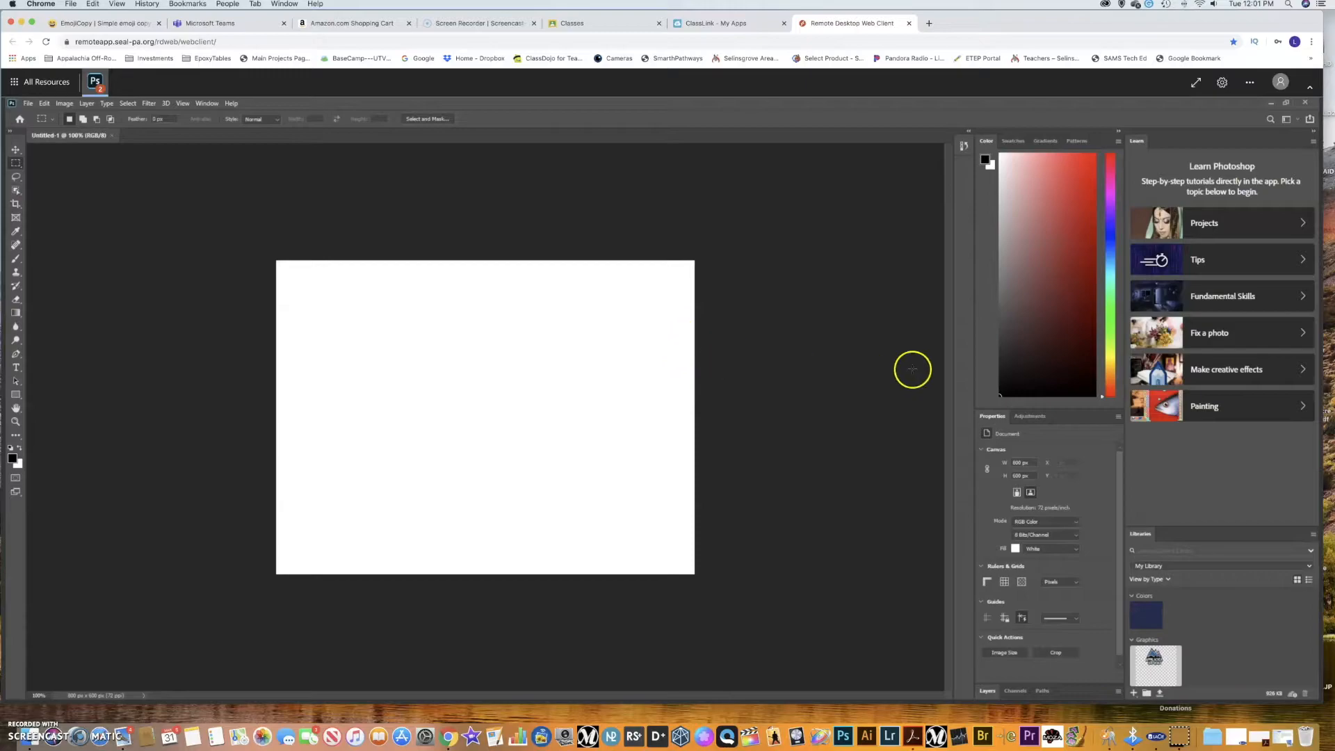
Reset the Essentials workspace and collapse the Learn and Libraries panels.
click(205, 103)
mouse_move(206, 116)
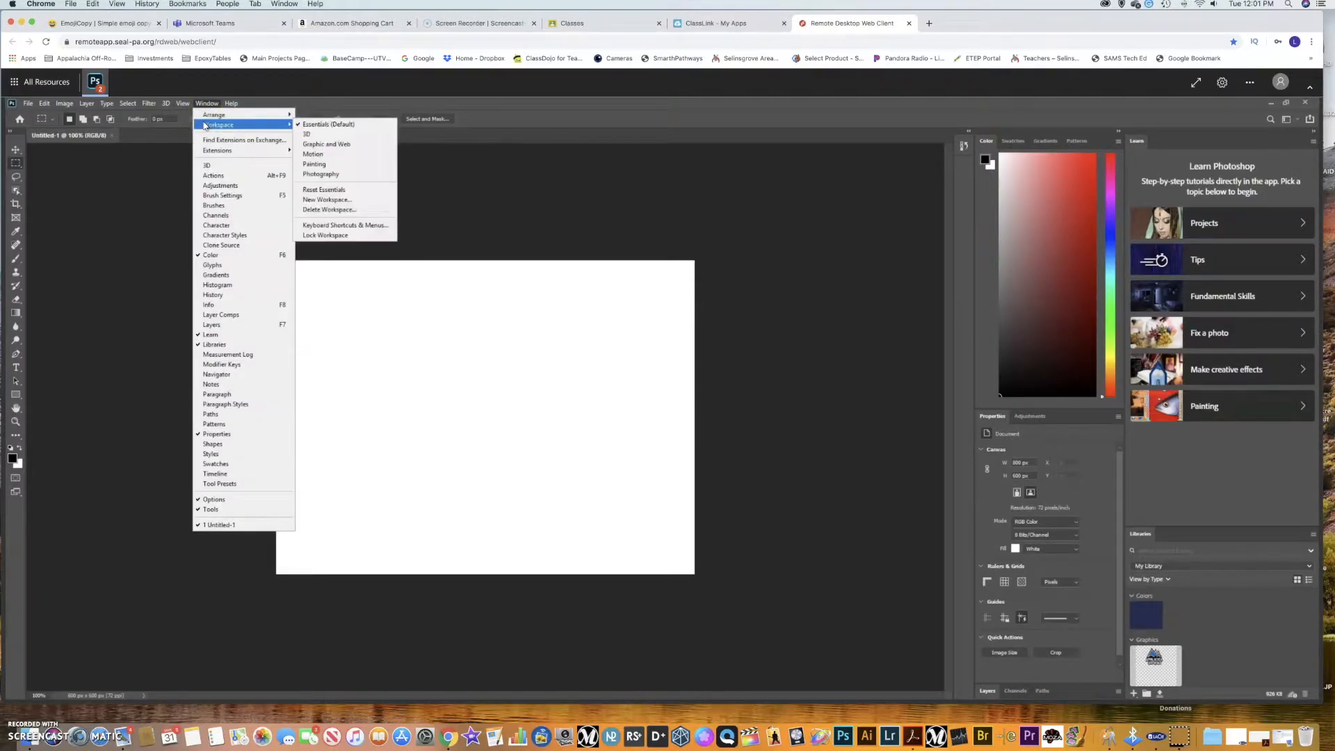
click(322, 125)
click(338, 189)
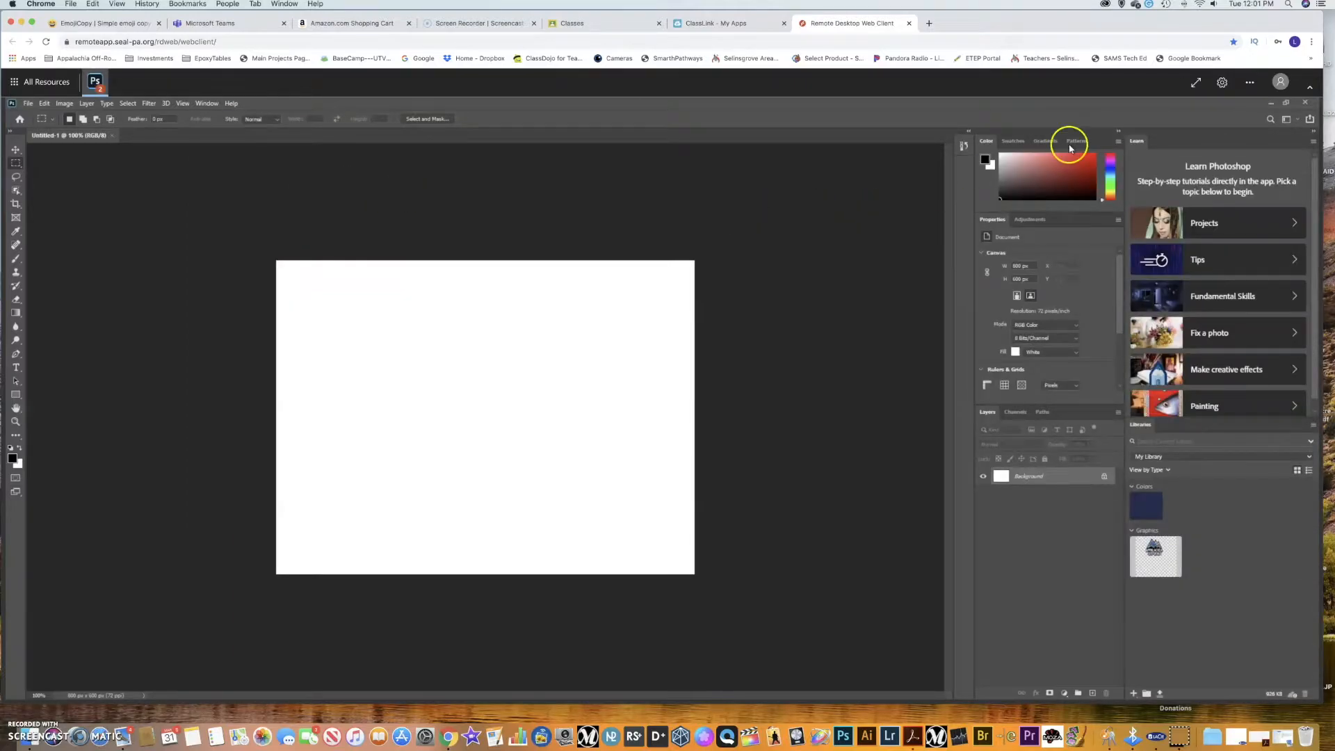
click(1312, 135)
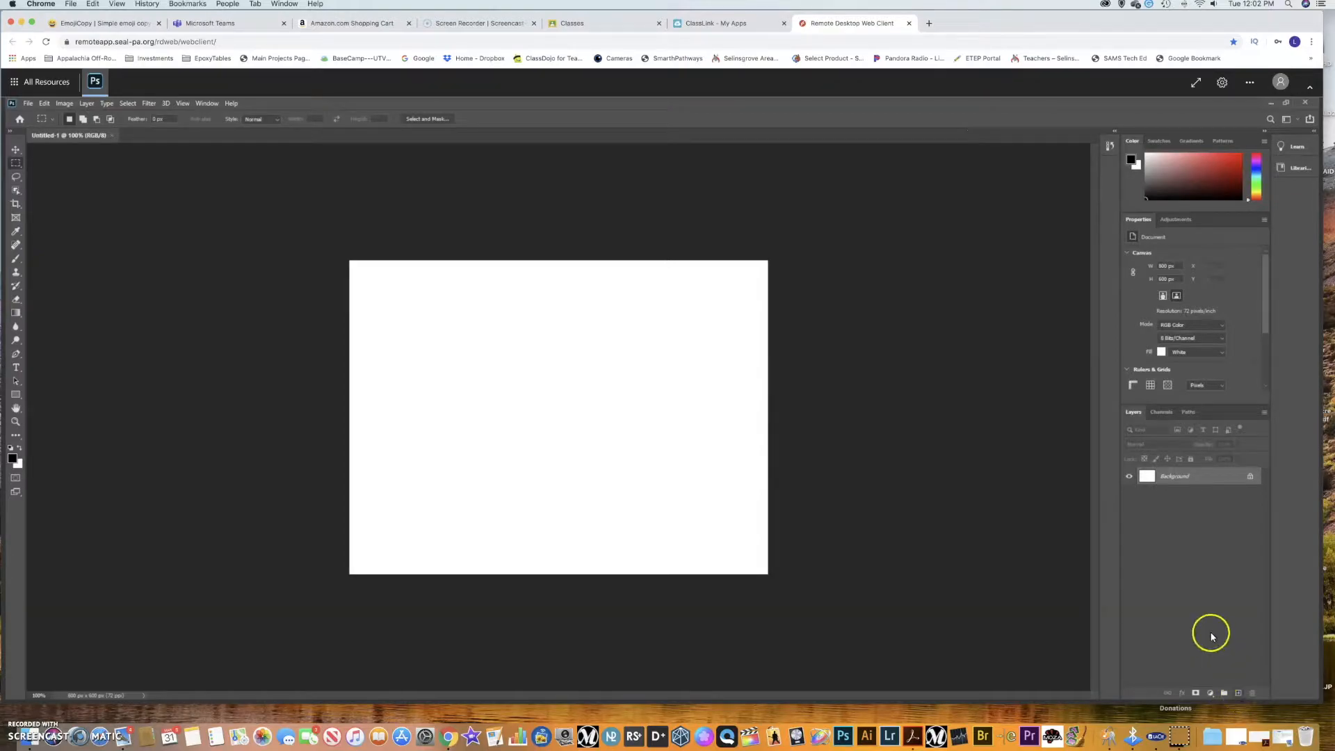
Add three new empty layers above the background.
click(1239, 694)
click(1239, 694)
click(1239, 694)
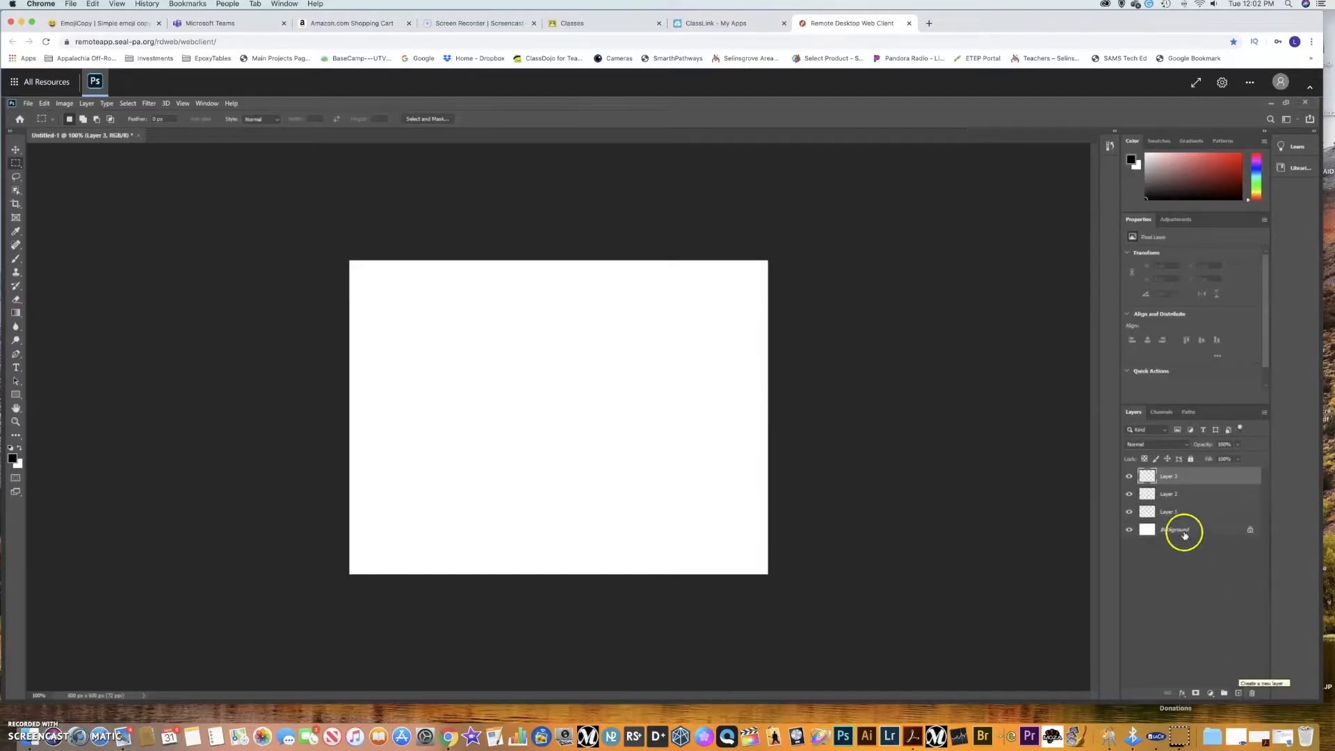
Rename the three new layers, from top to bottom, BlueEllipse, RedCircle and GreenSquare.
double_click(1167, 477)
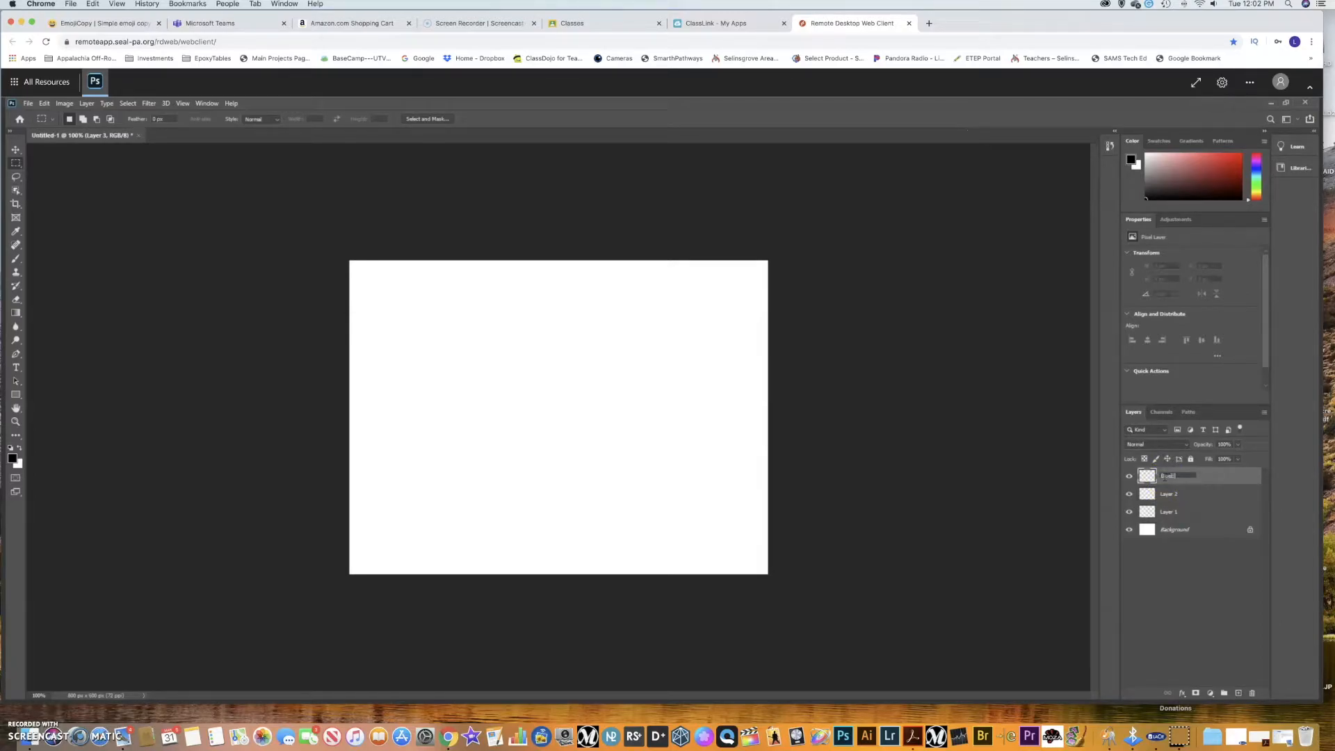
text(BlueEllipse)
double_click(1167, 494)
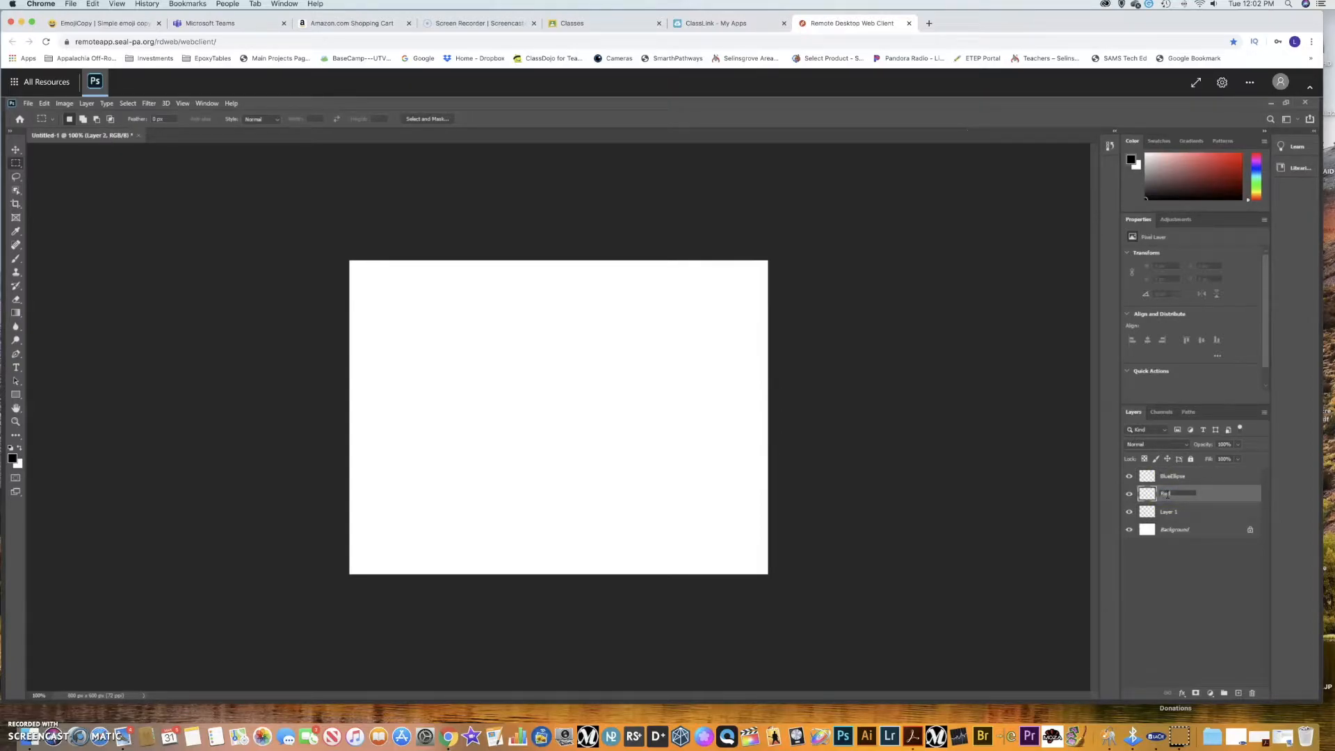
double_click(1168, 511)
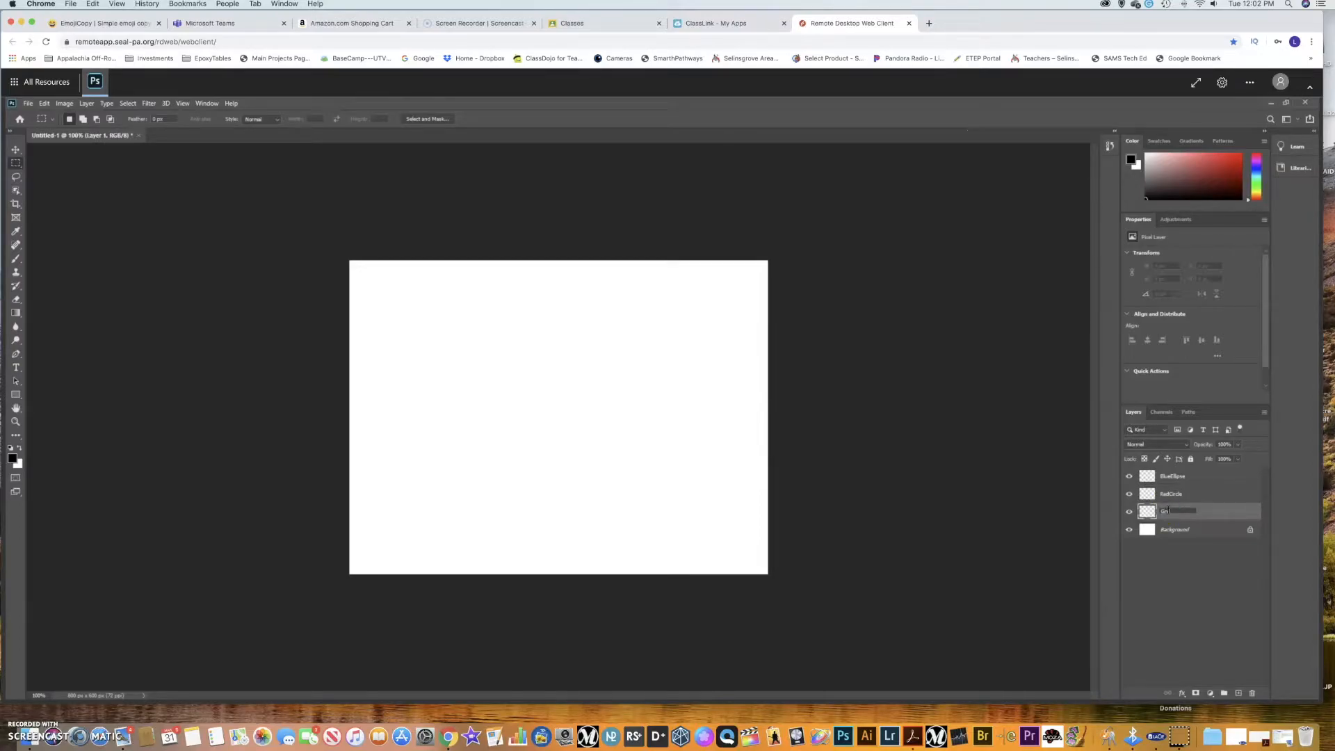
Assign matching colour labels to the layers: Blue for BlueEllipse, Red for RedCircle and Green for GreenSquare.
click(1193, 477)
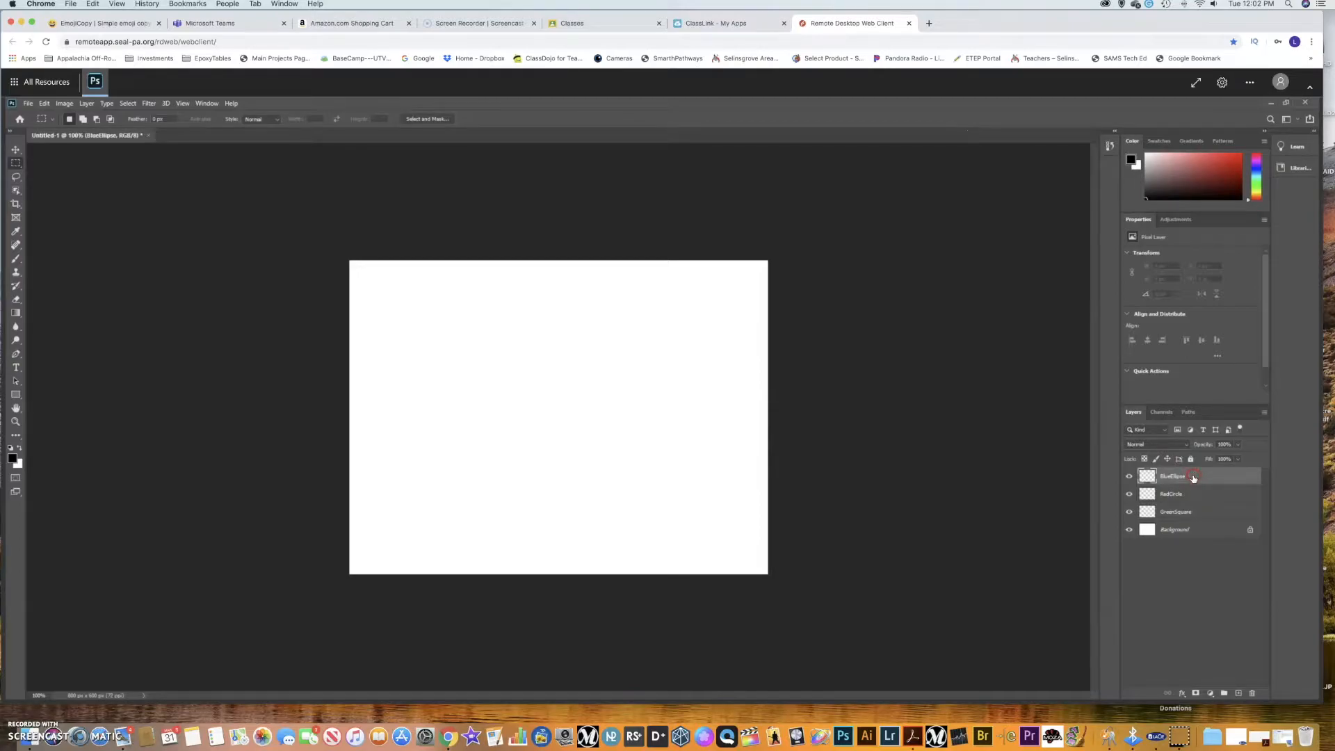
right_click(1194, 478)
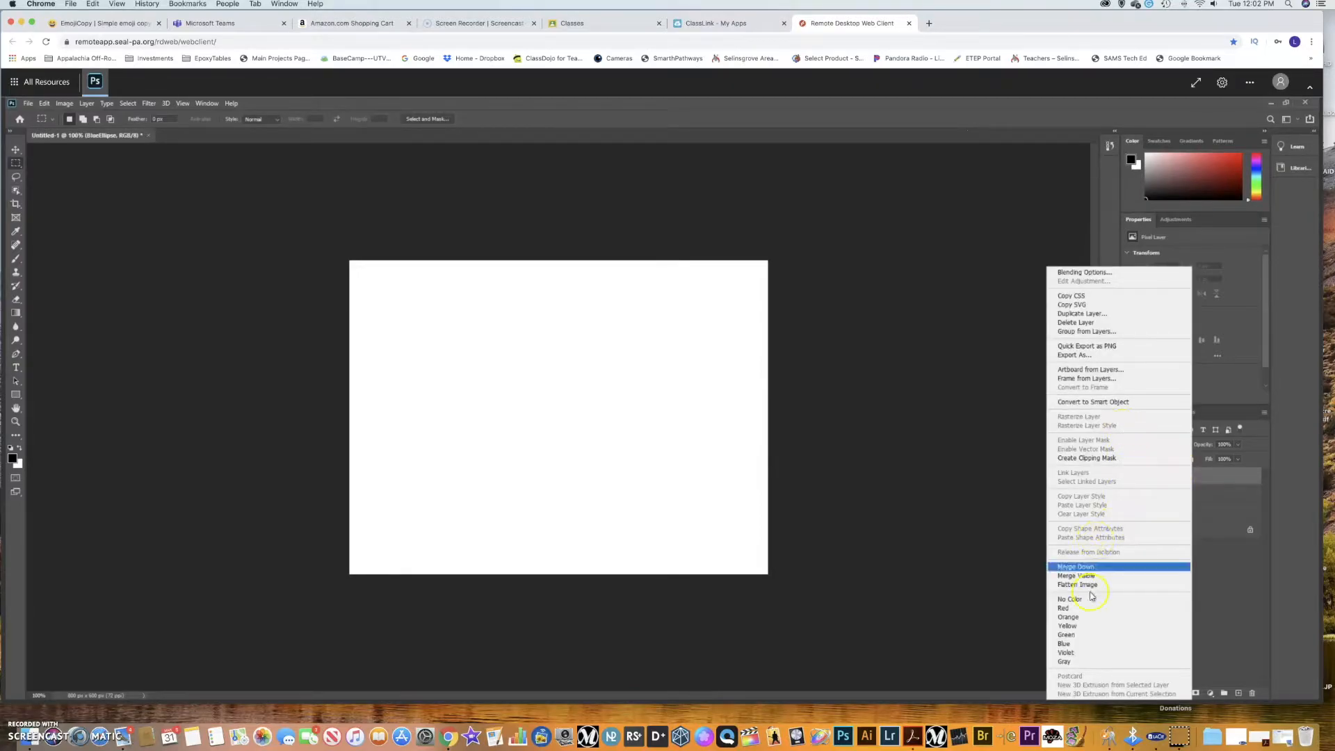
click(1068, 643)
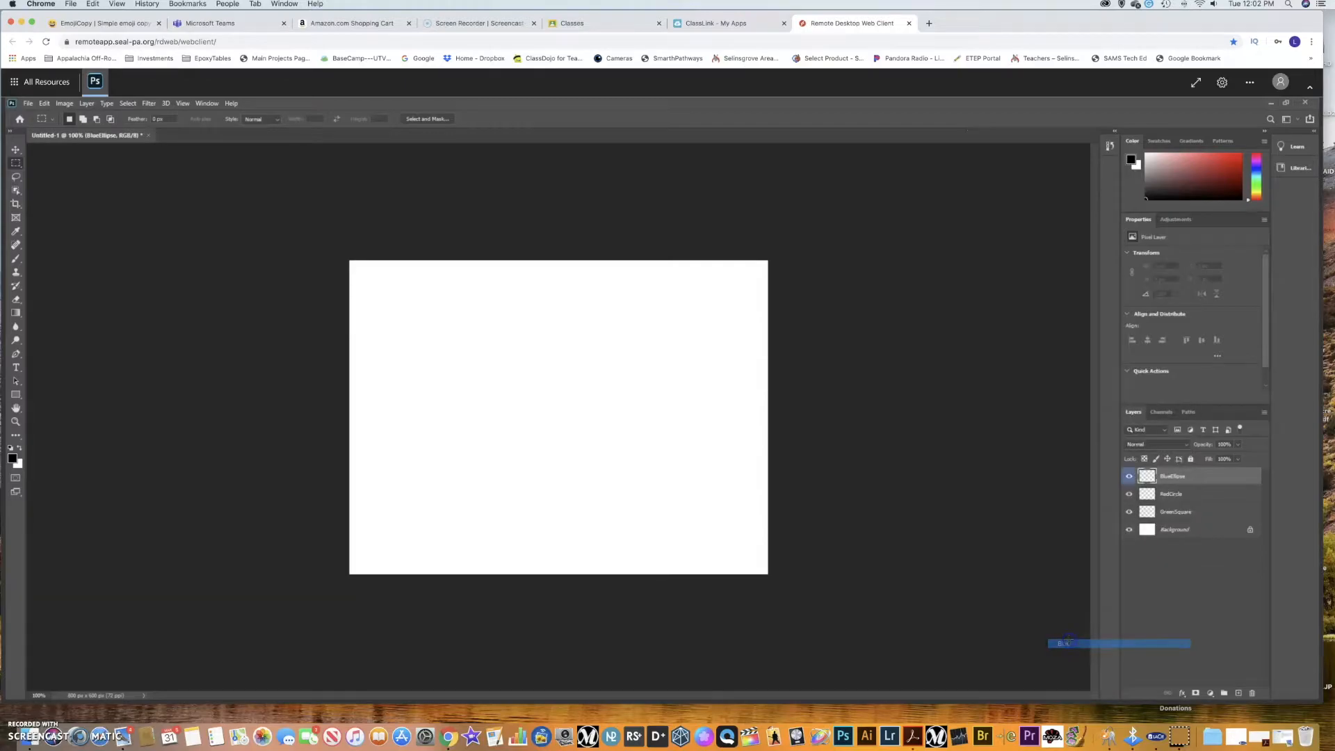
right_click(1200, 492)
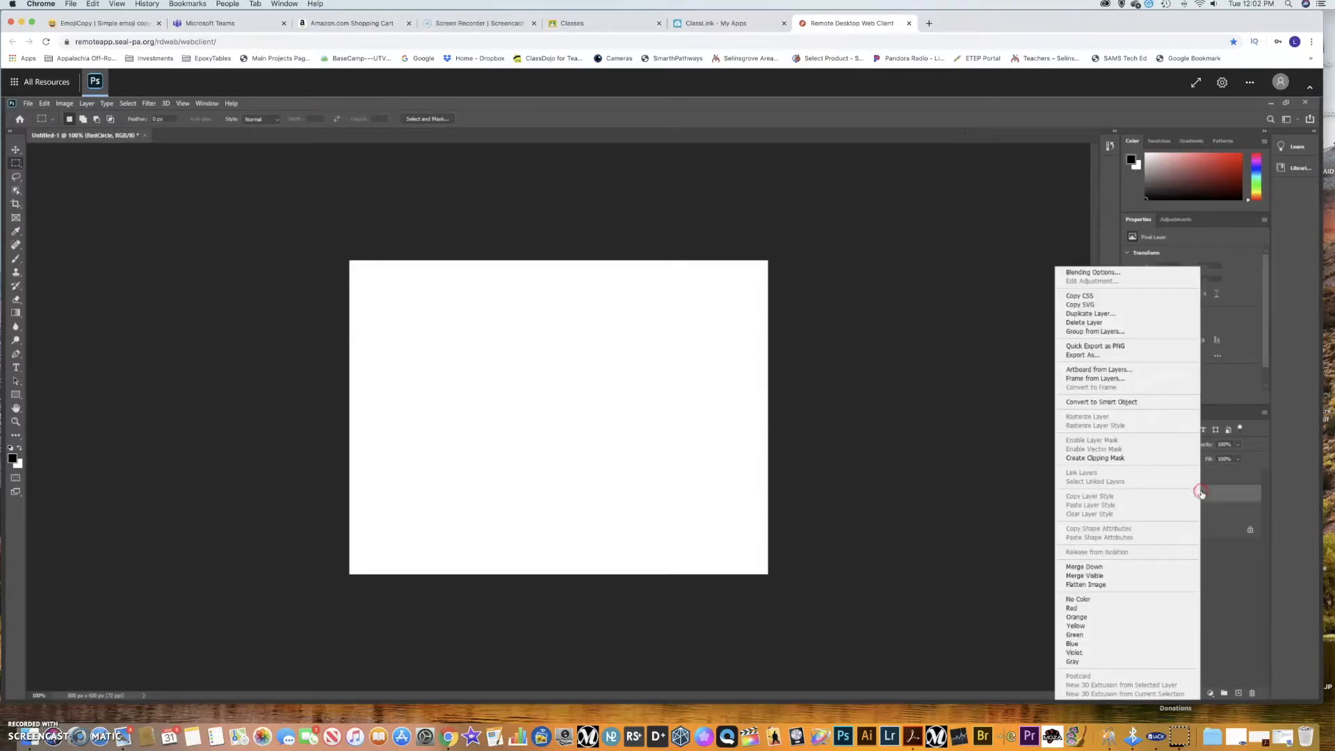
click(1078, 608)
right_click(1206, 512)
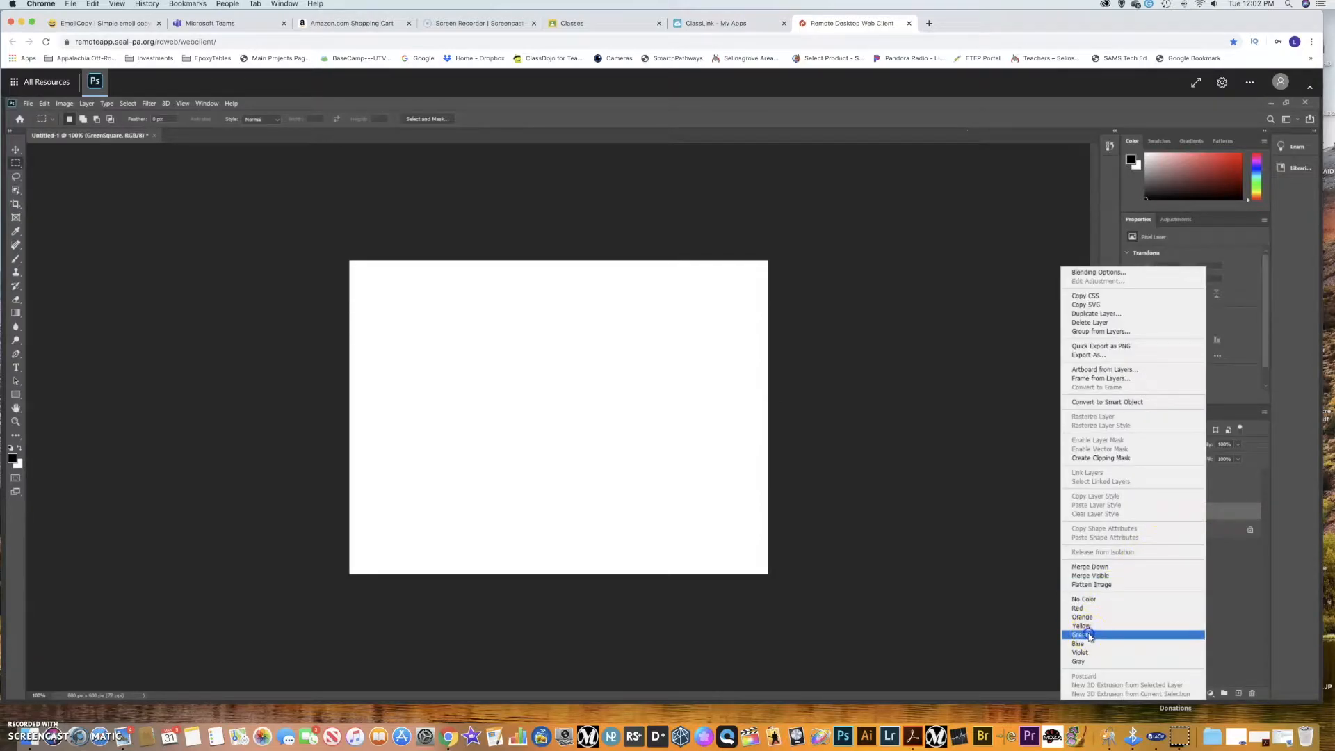
click(1083, 635)
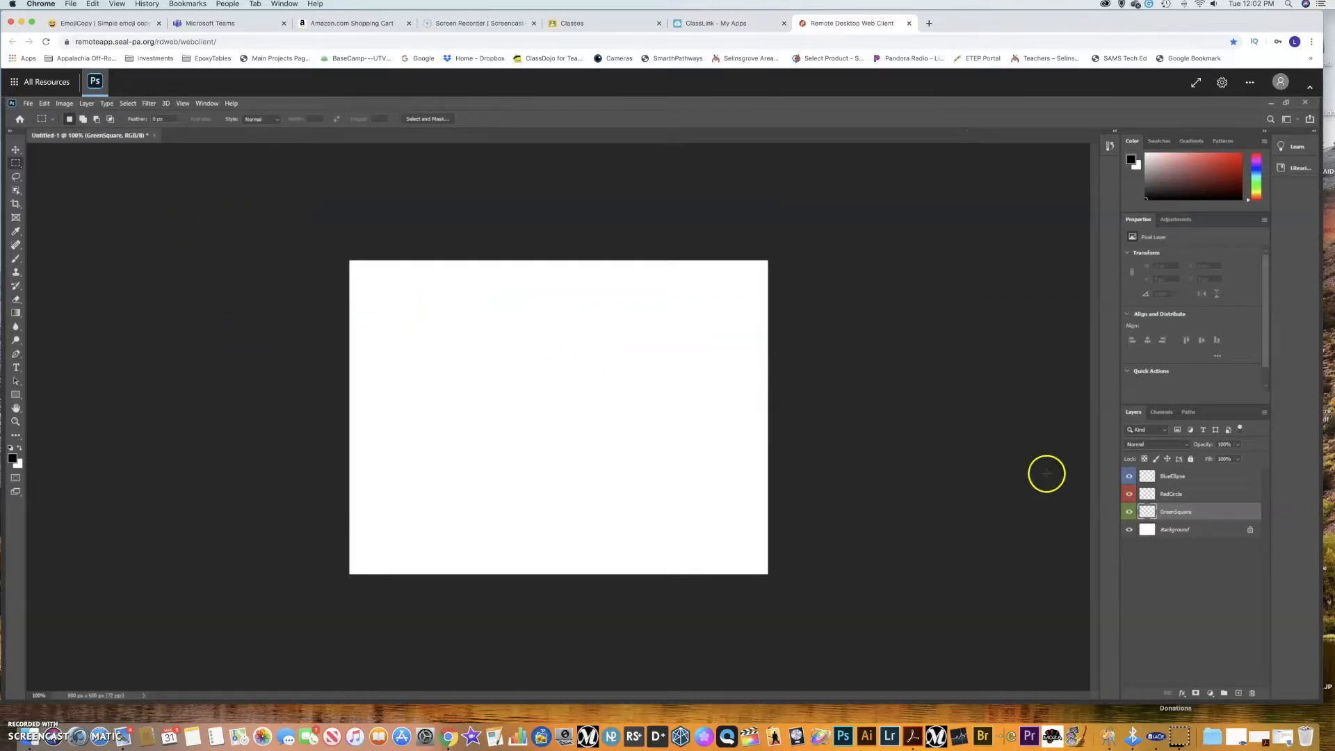
drag(1199, 507, 1176, 478)
click(1176, 477)
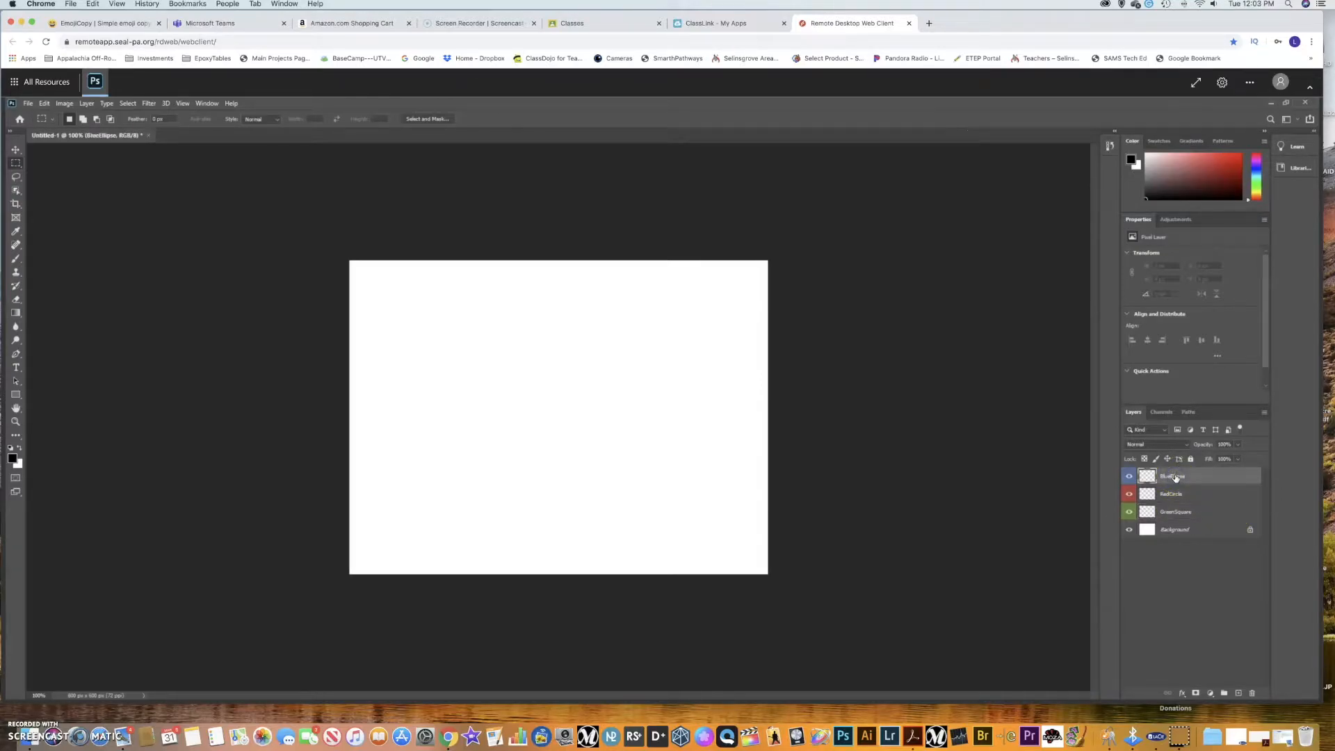
click(1175, 494)
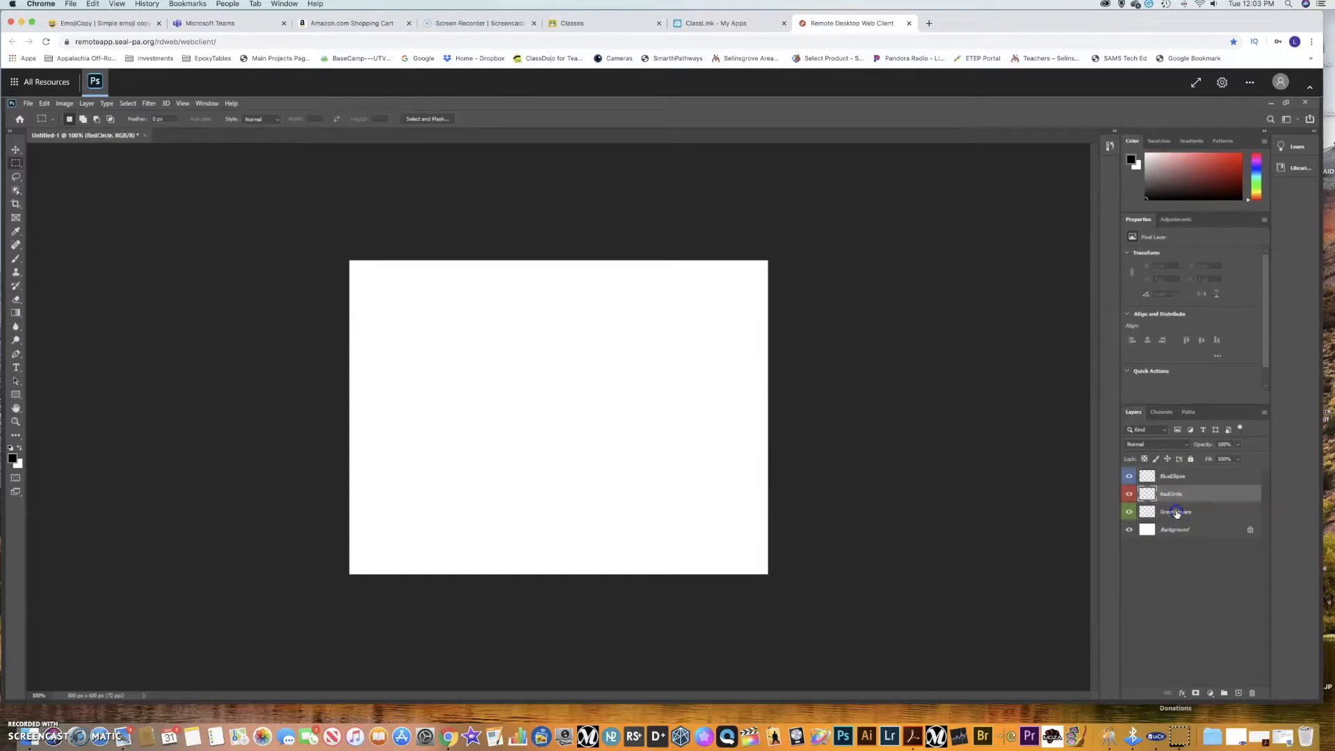
click(1176, 512)
click(1178, 491)
On the BlueEllipse layer, draw an elliptical marquee selection about 199 px wide and 146 px high near the canvas's upper-left corner.
click(1177, 478)
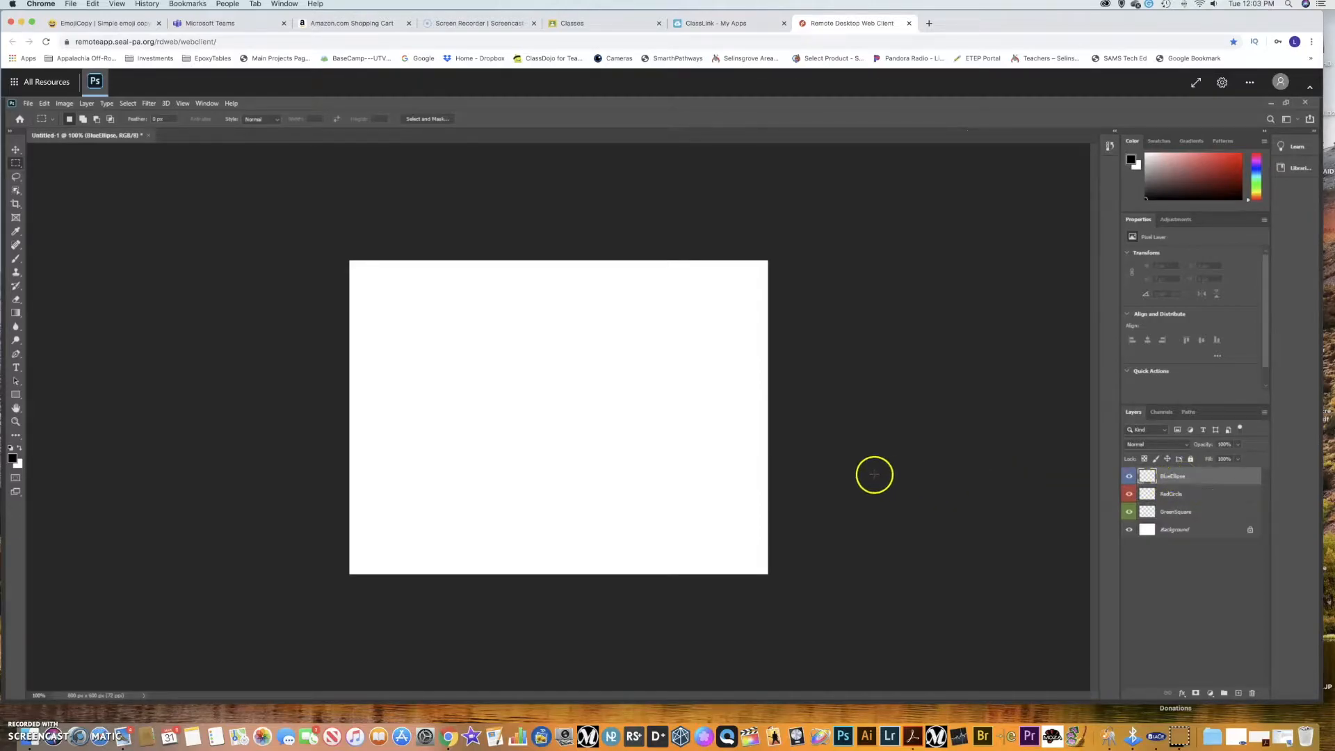
click(16, 164)
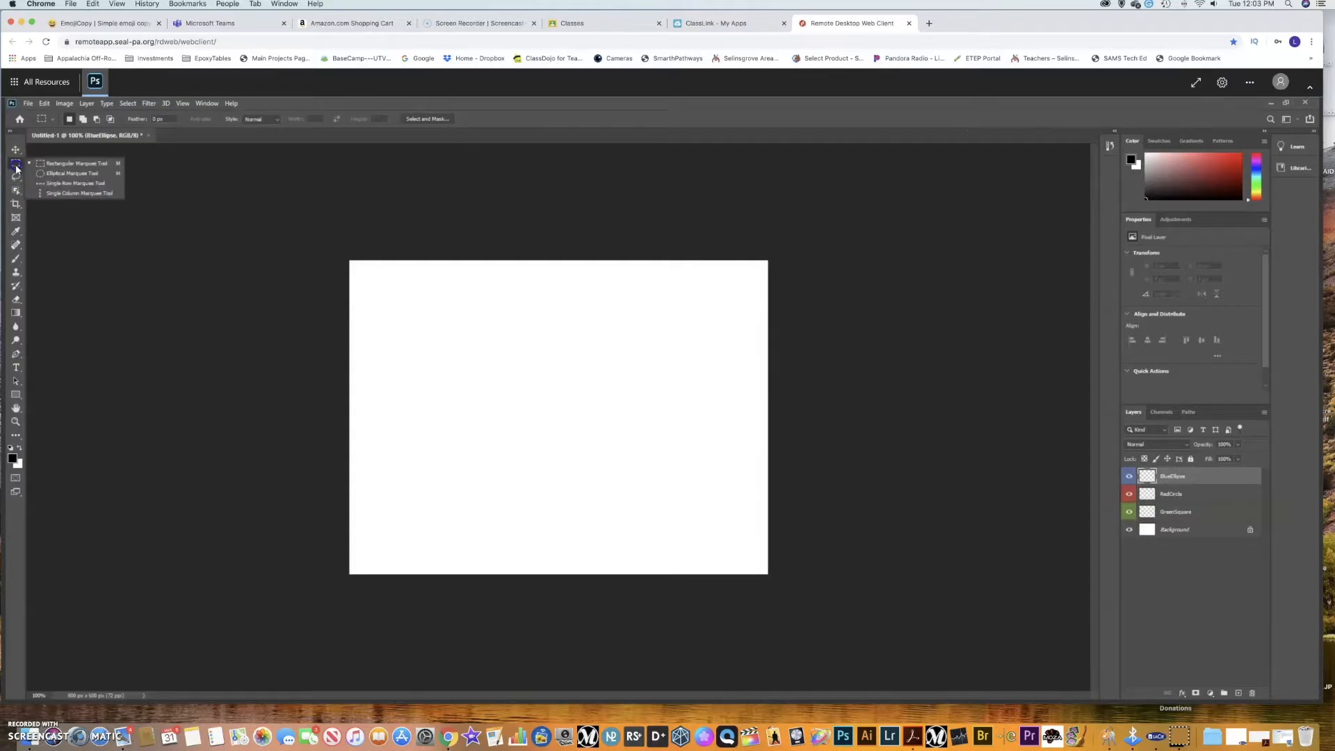
click(57, 174)
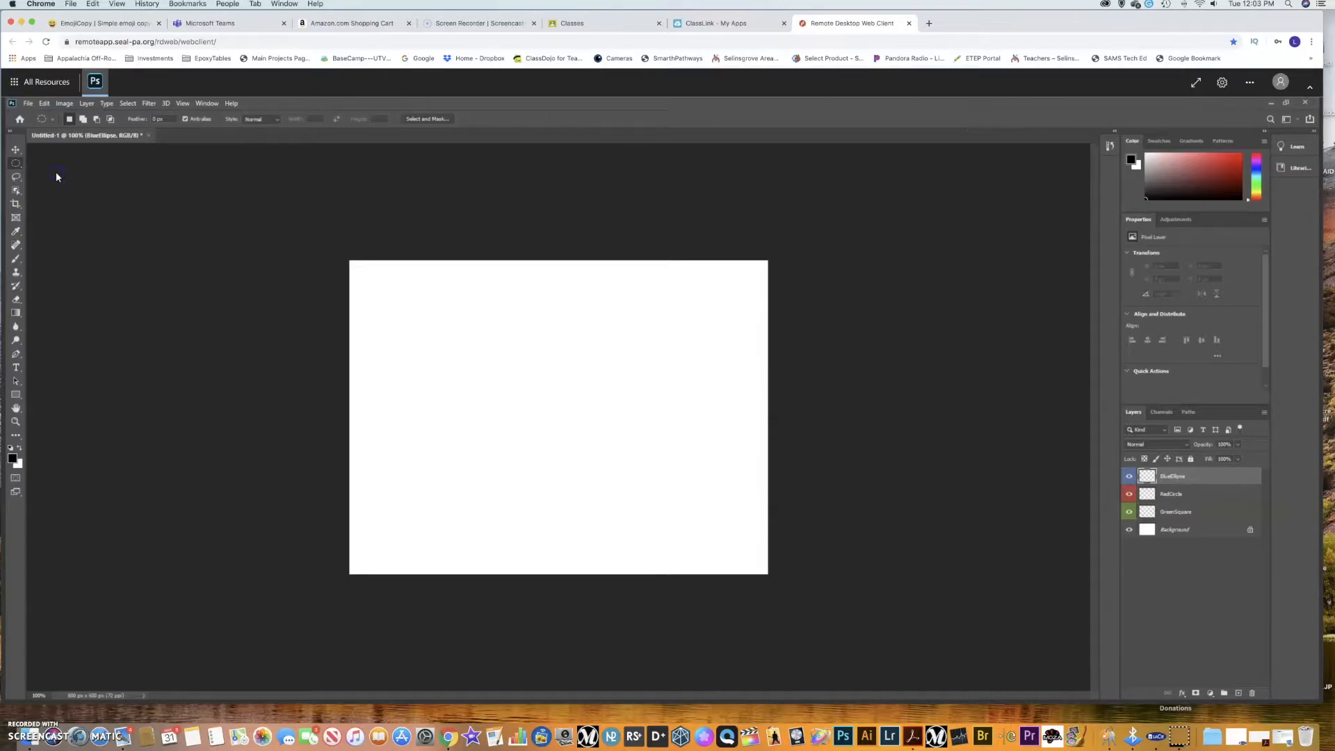
drag(398, 286, 502, 361)
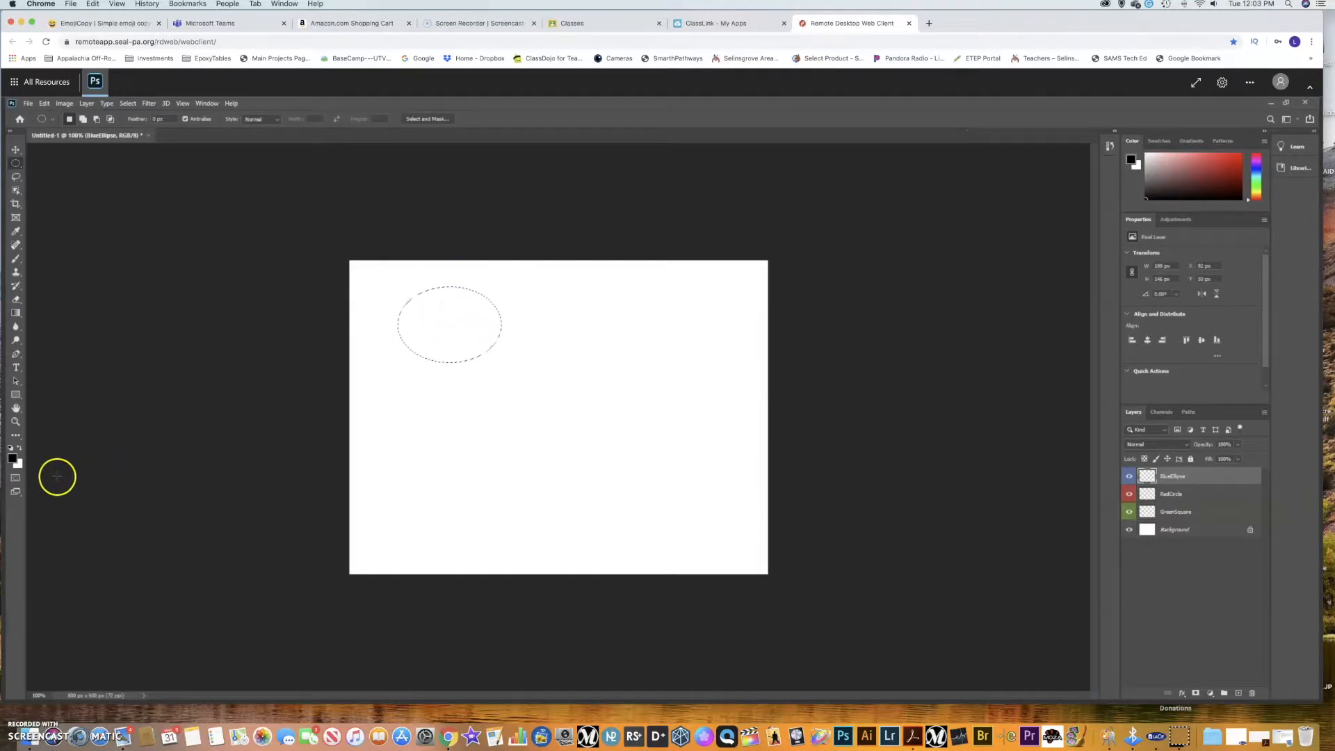
click(20, 448)
click(20, 448)
click(20, 449)
click(20, 449)
Set the foreground color to a medium blue, #132cc6.
click(13, 459)
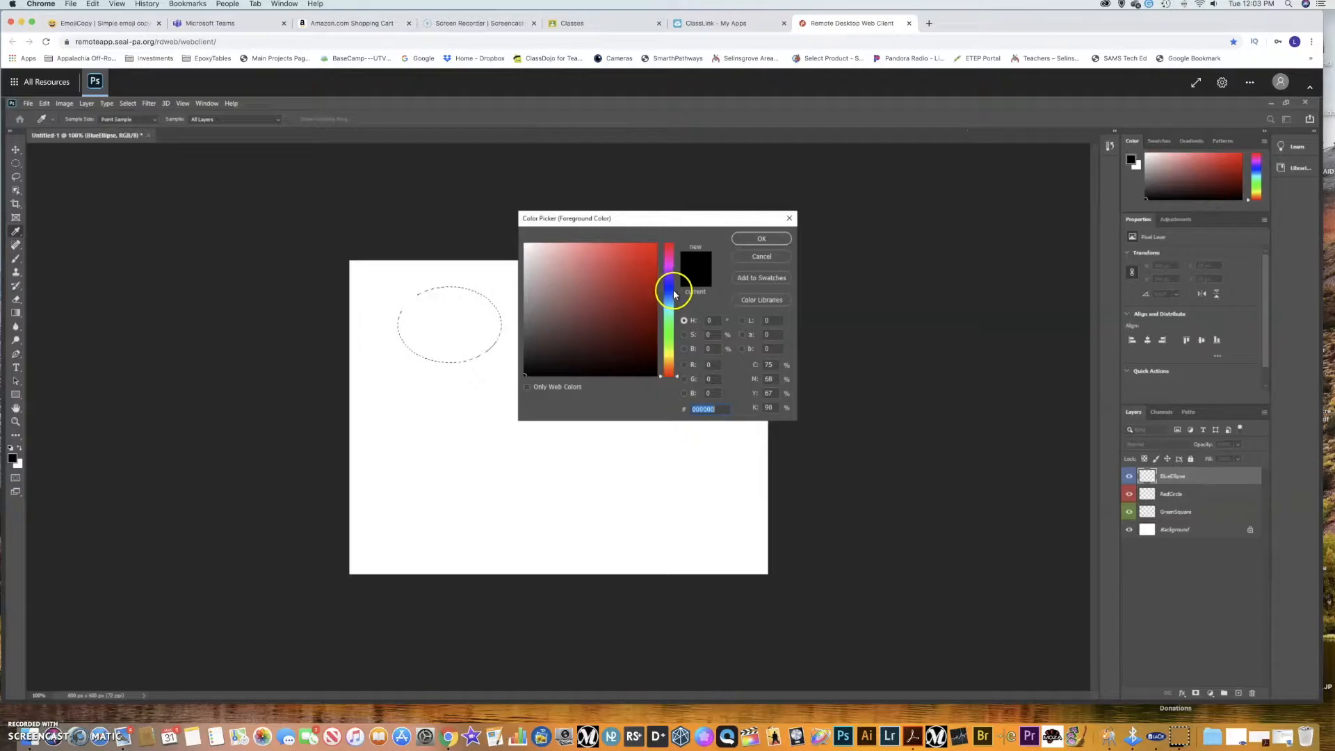
click(669, 286)
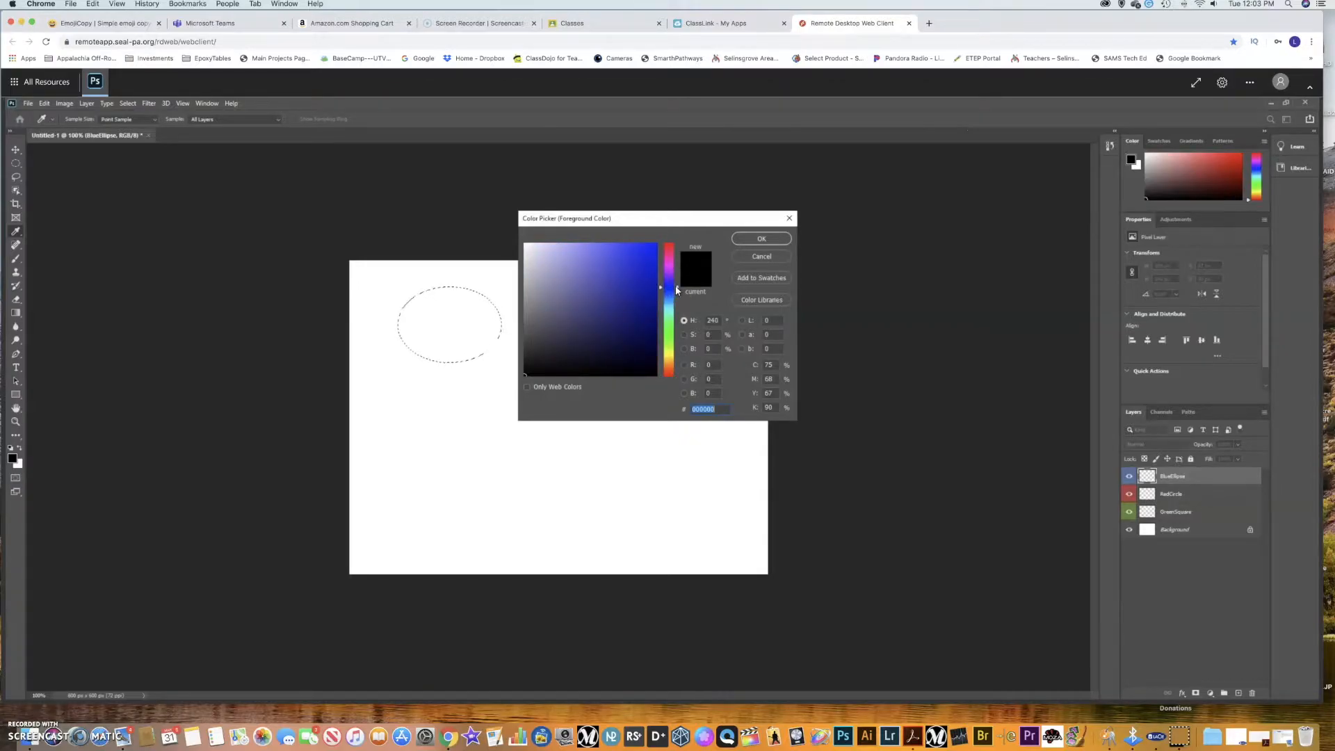
drag(676, 286, 676, 290)
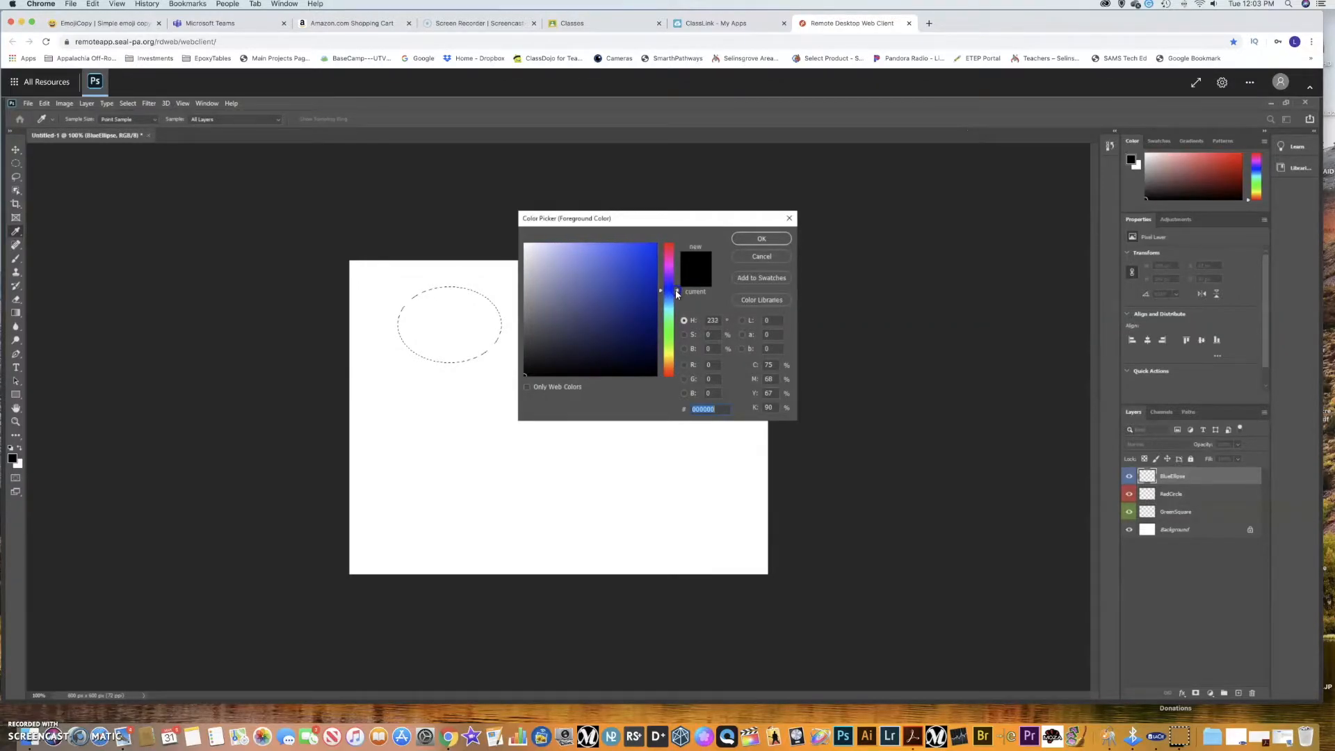
click(648, 258)
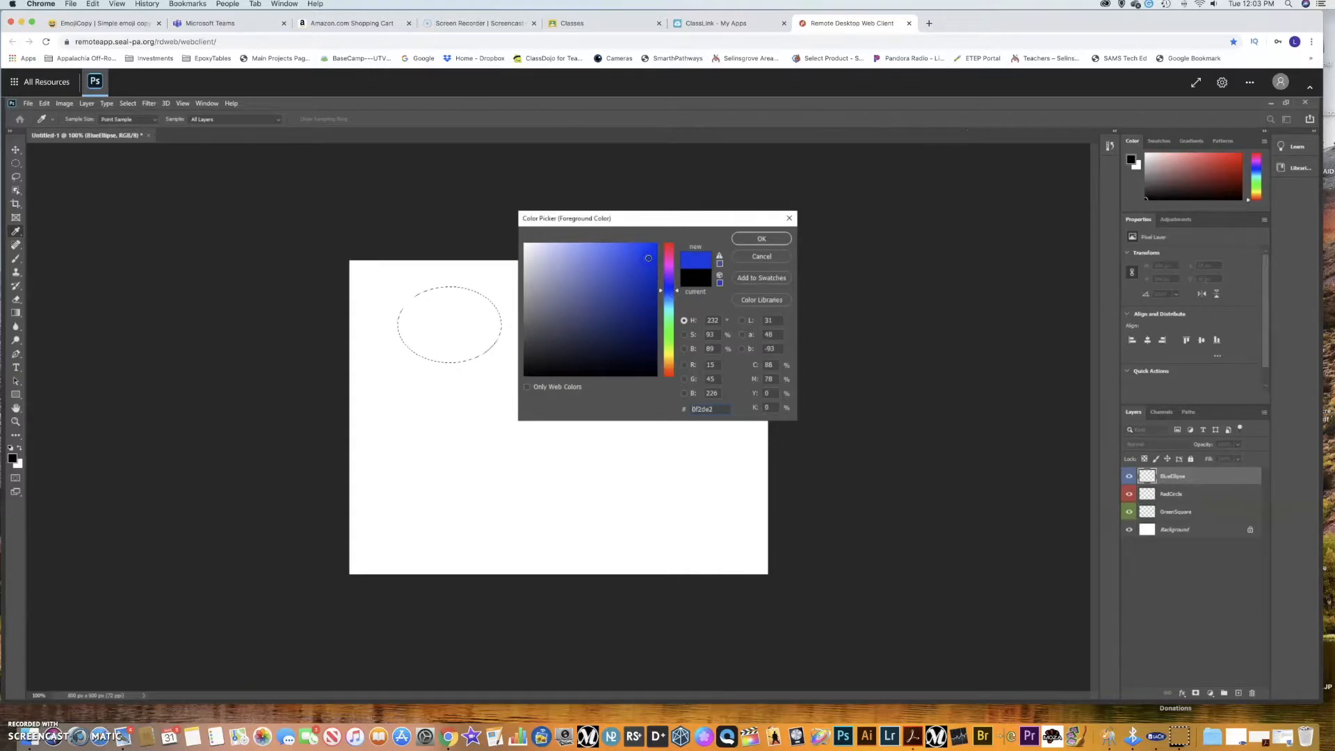
click(626, 276)
click(645, 327)
click(628, 282)
click(612, 262)
click(758, 239)
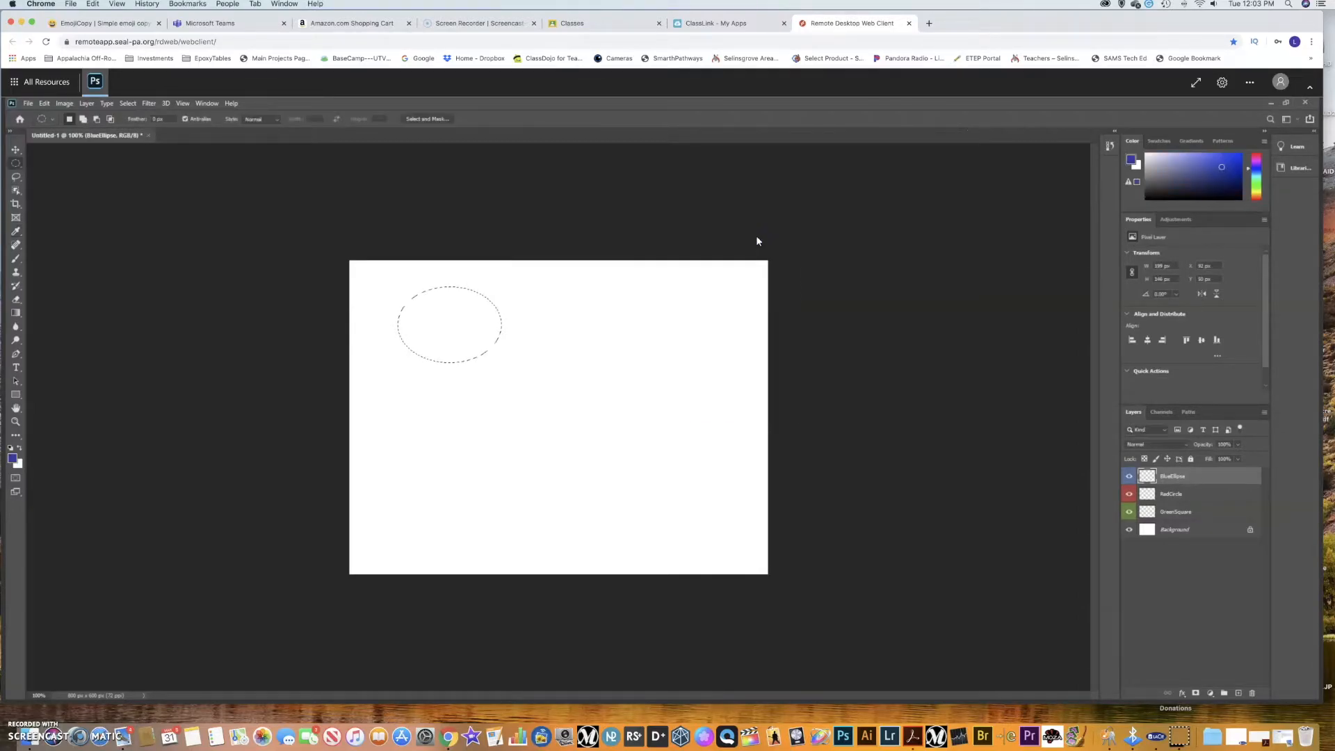
click(505, 307)
Fill the elliptical selection on the BlueEllipse layer with the foreground color in Normal mode at 100% opacity, and deselect it.
click(43, 104)
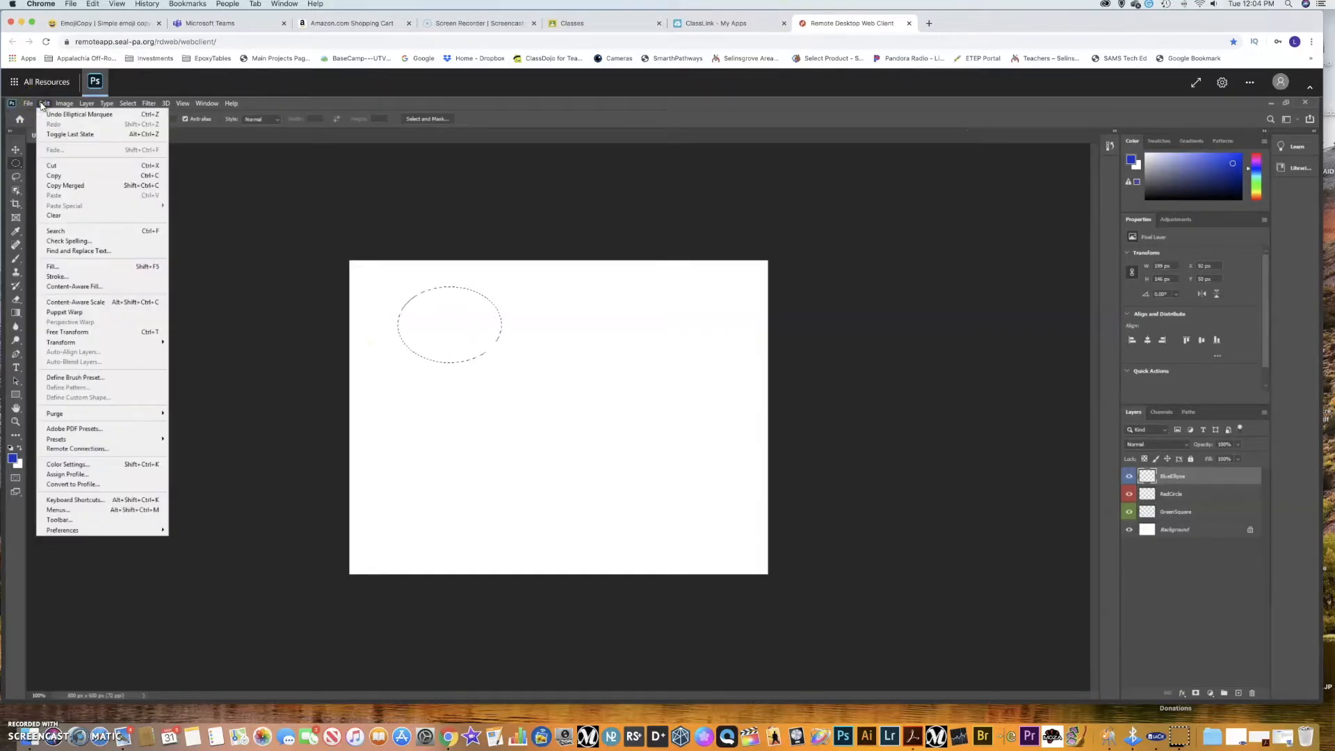
click(78, 267)
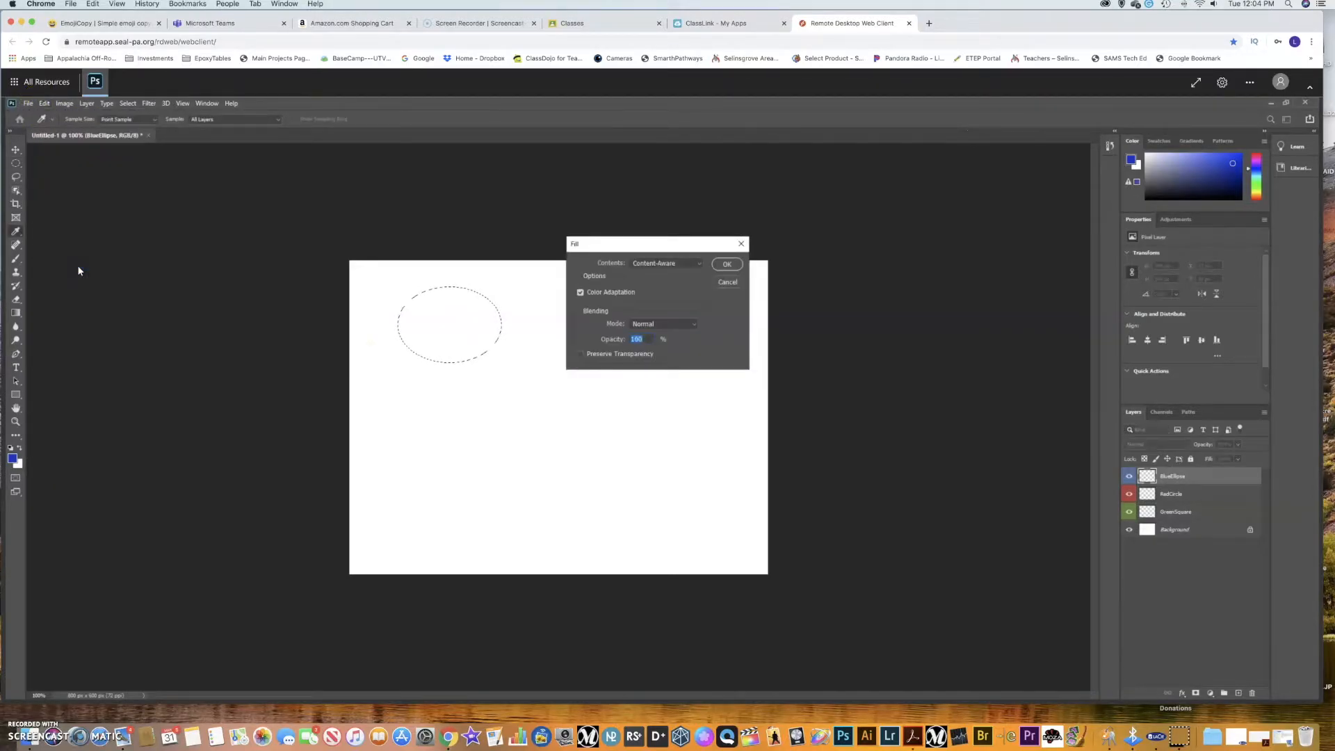
click(646, 264)
click(647, 276)
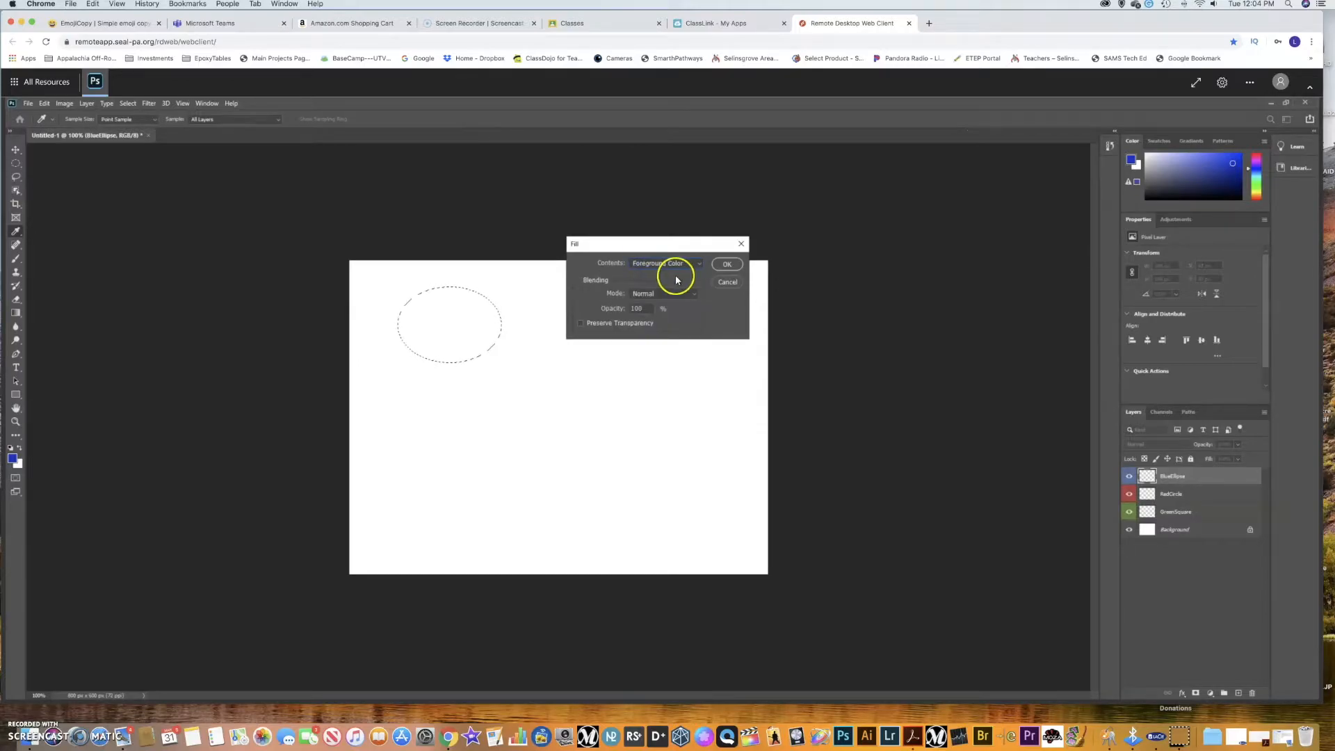
click(723, 267)
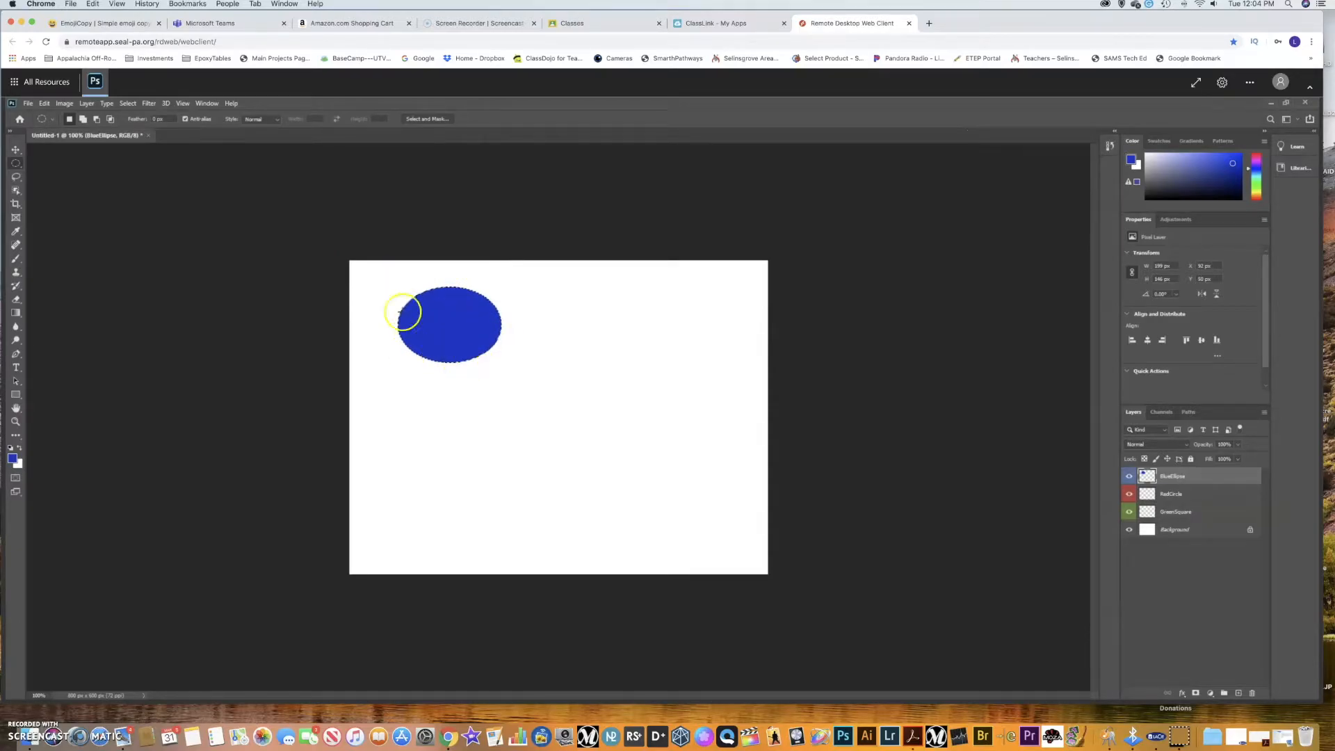
click(125, 103)
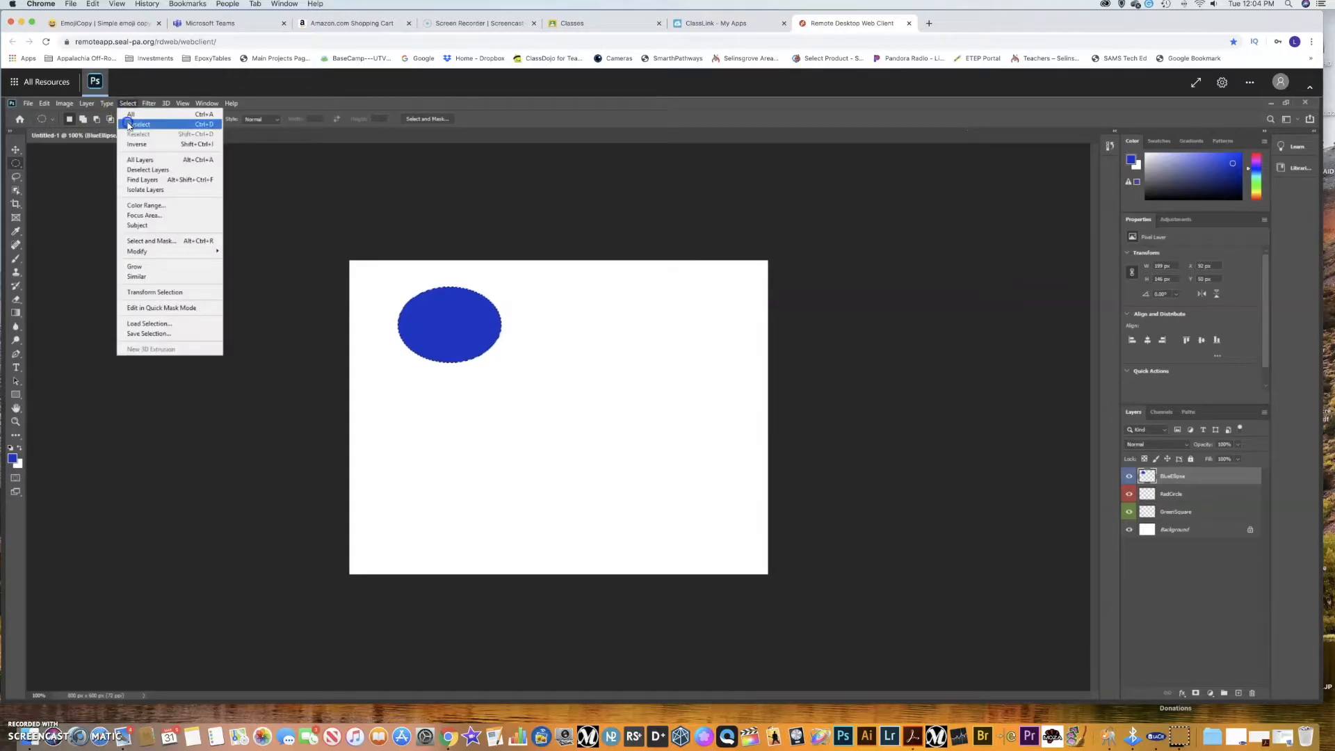
click(138, 123)
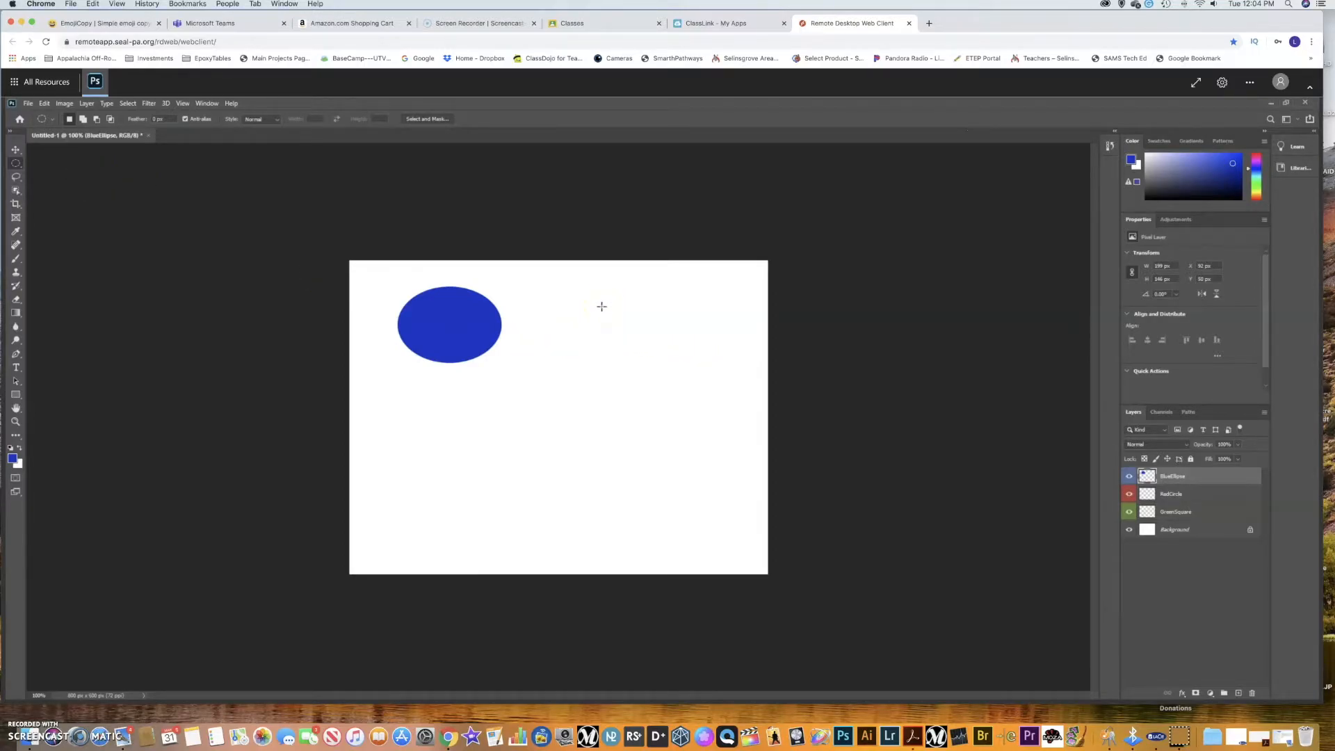
drag(598, 303, 686, 466)
click(583, 321)
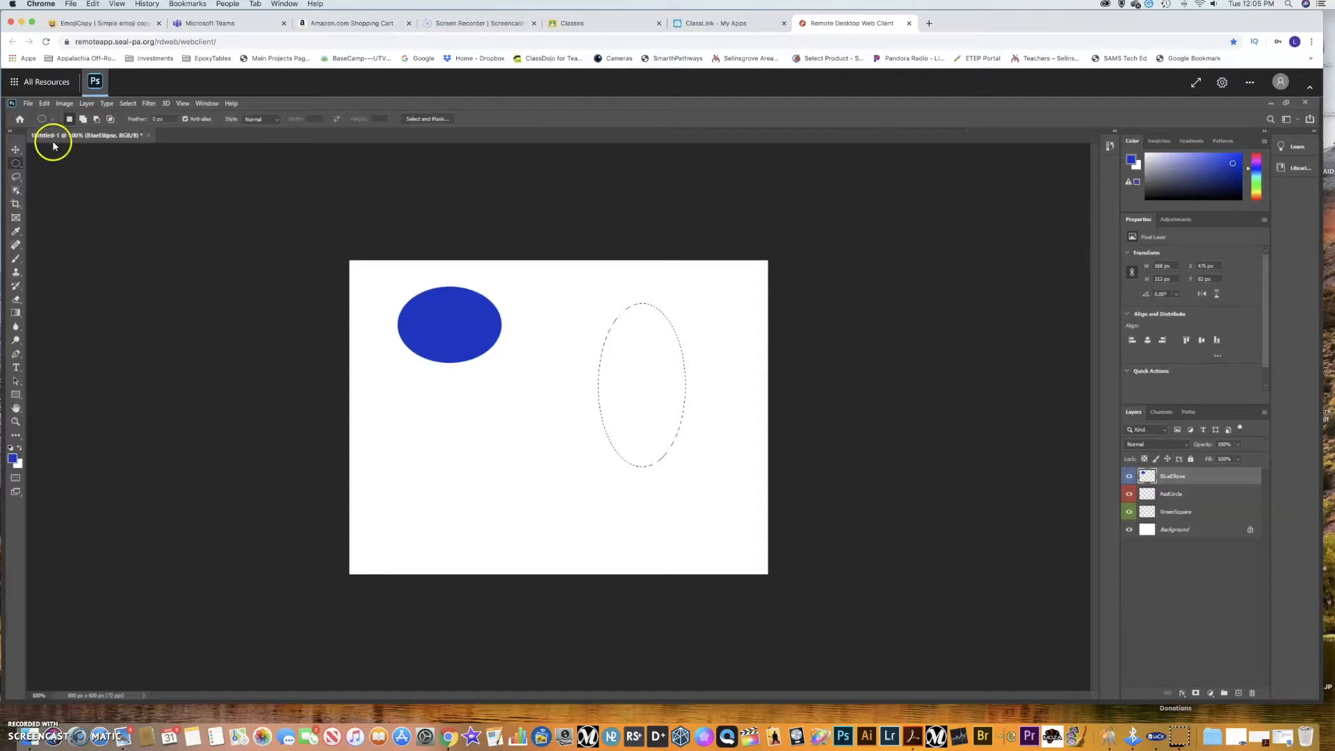
click(44, 103)
click(45, 114)
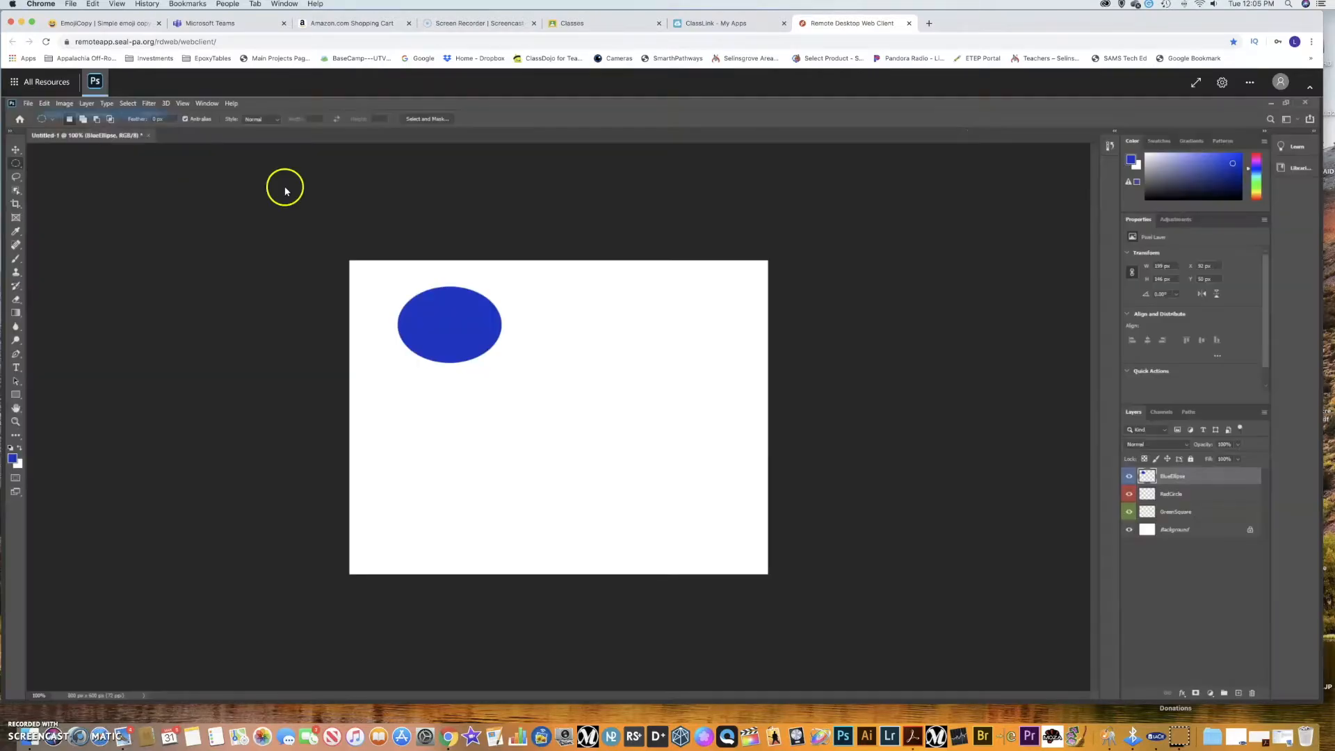
Draw a circular marquee selection about 160 px across in the canvas's upper-right area and set the foreground color to a deep red.
drag(584, 290, 668, 431)
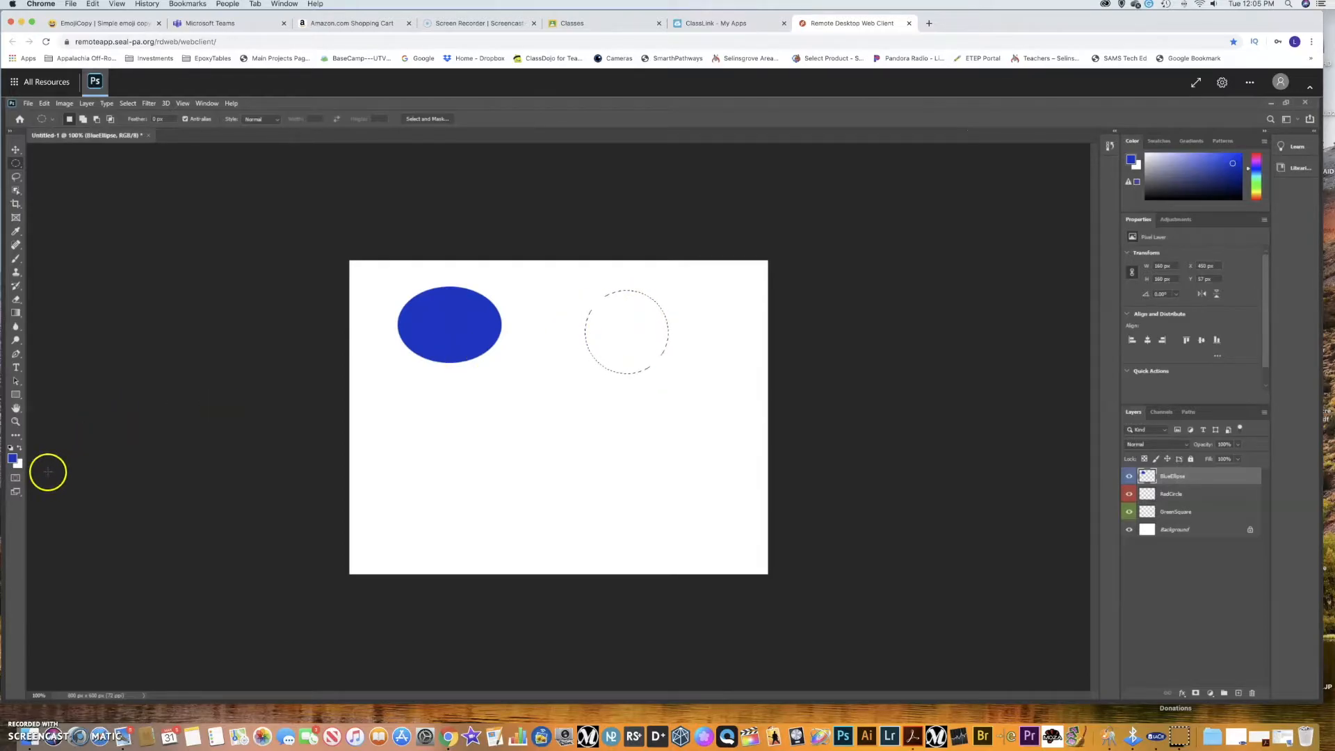
click(12, 458)
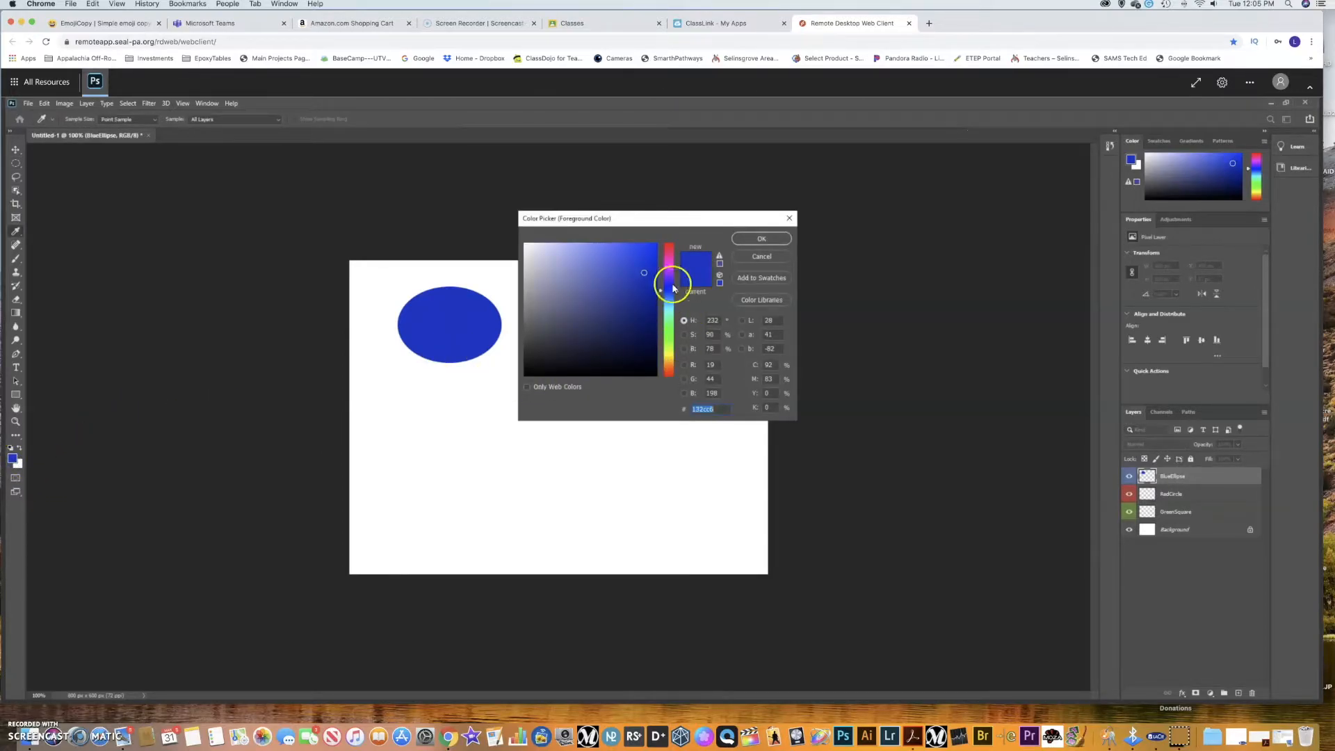
click(672, 252)
click(641, 251)
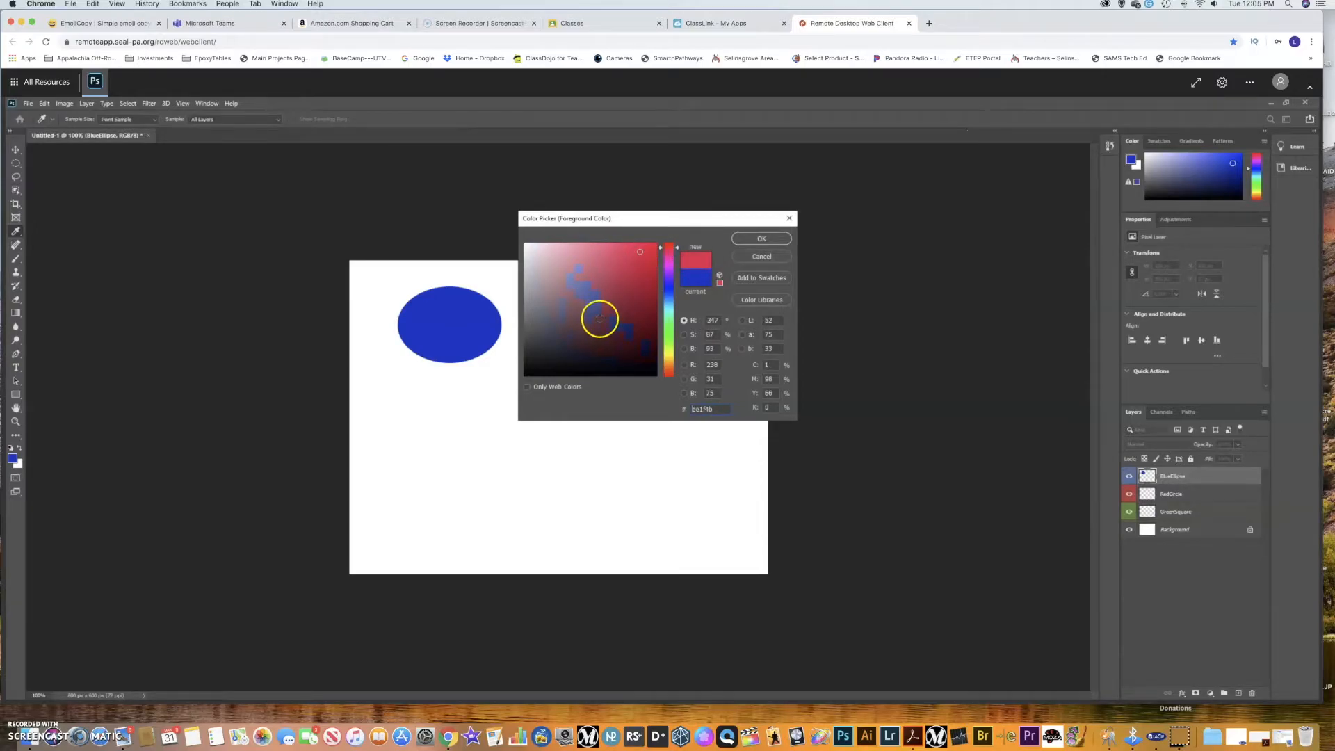
click(763, 239)
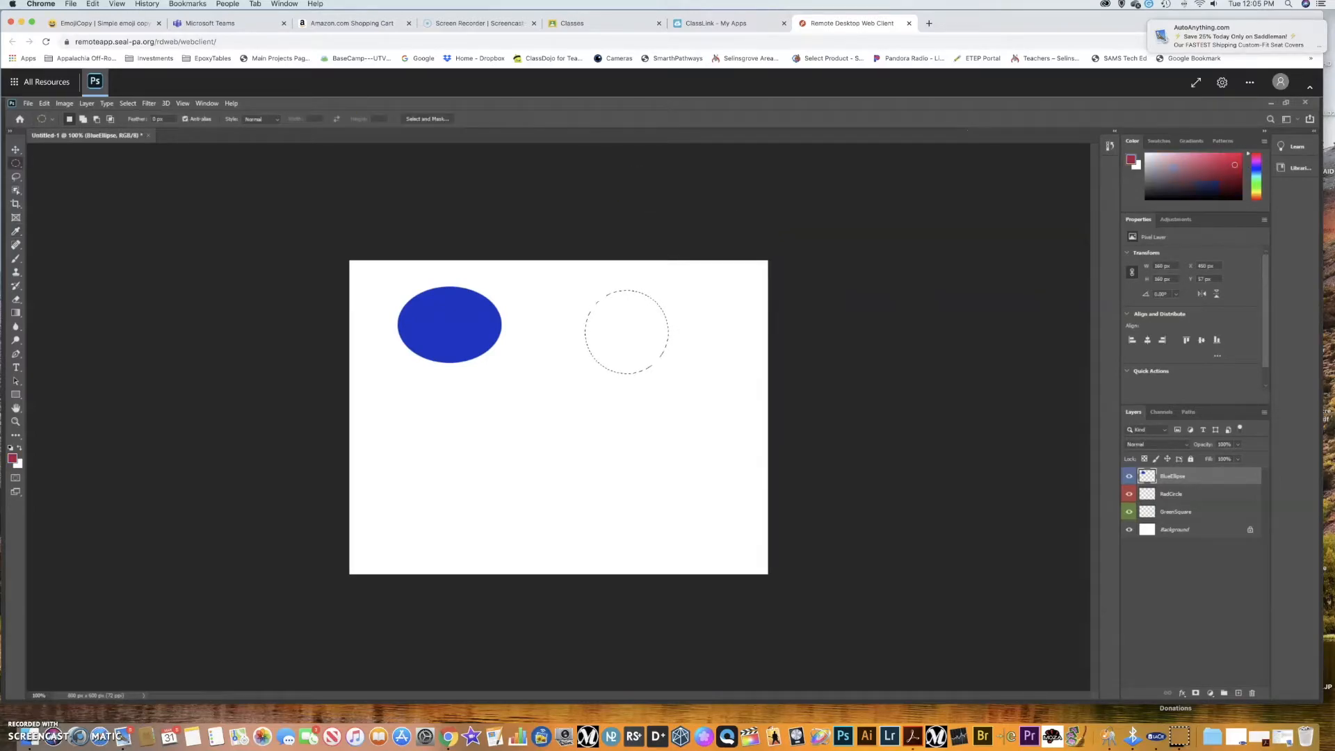
click(43, 104)
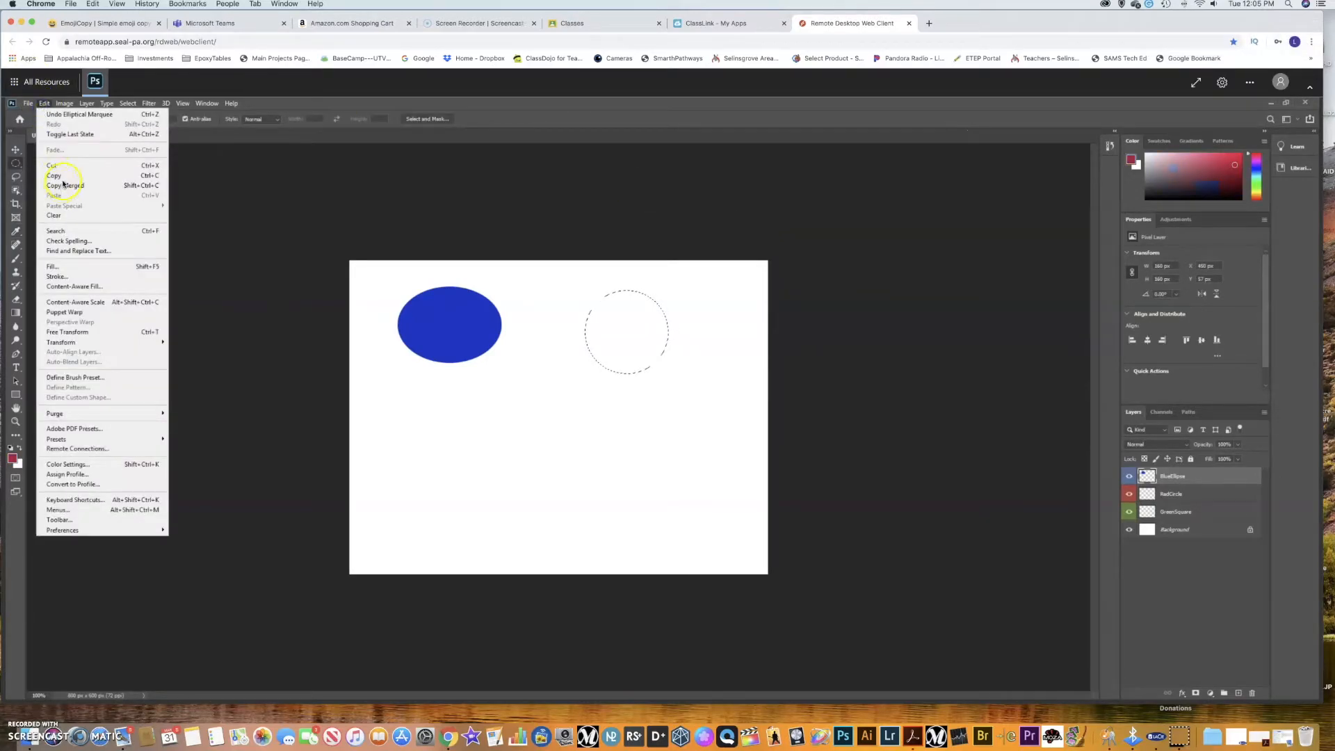
click(70, 267)
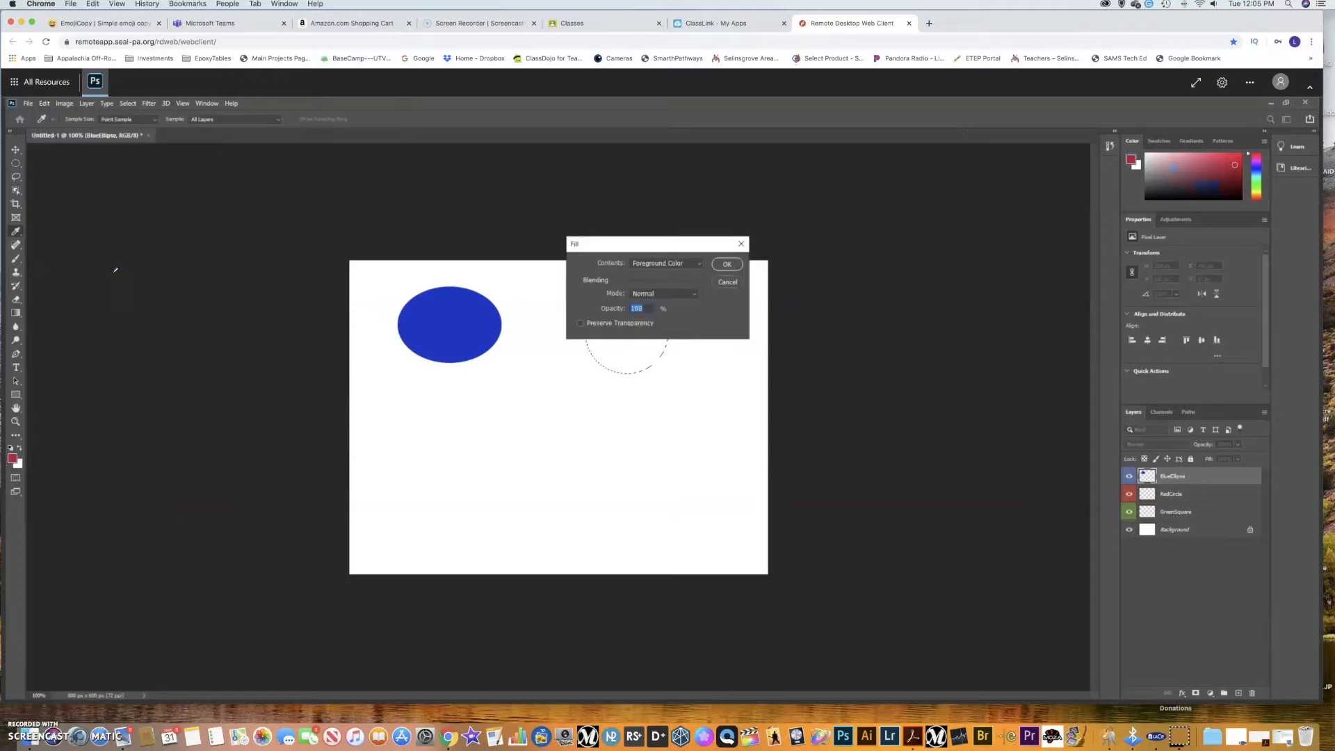
click(726, 264)
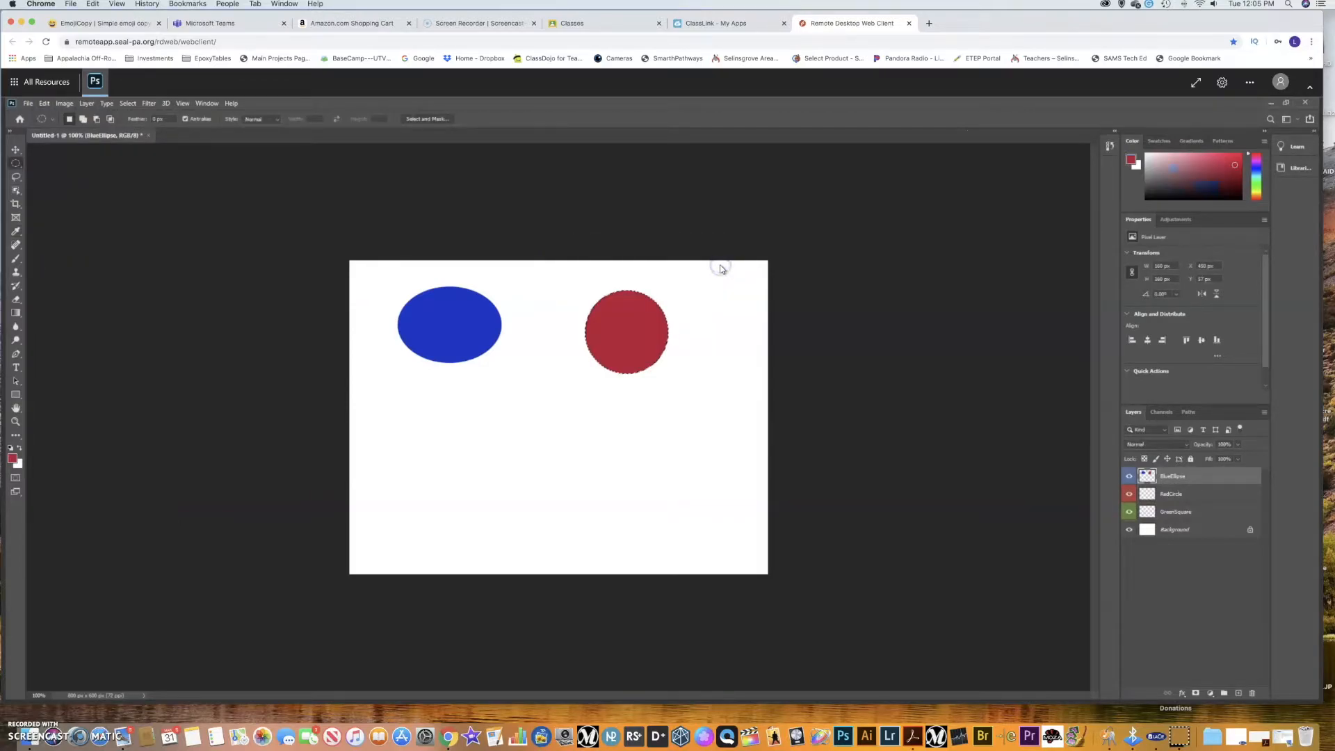
click(128, 103)
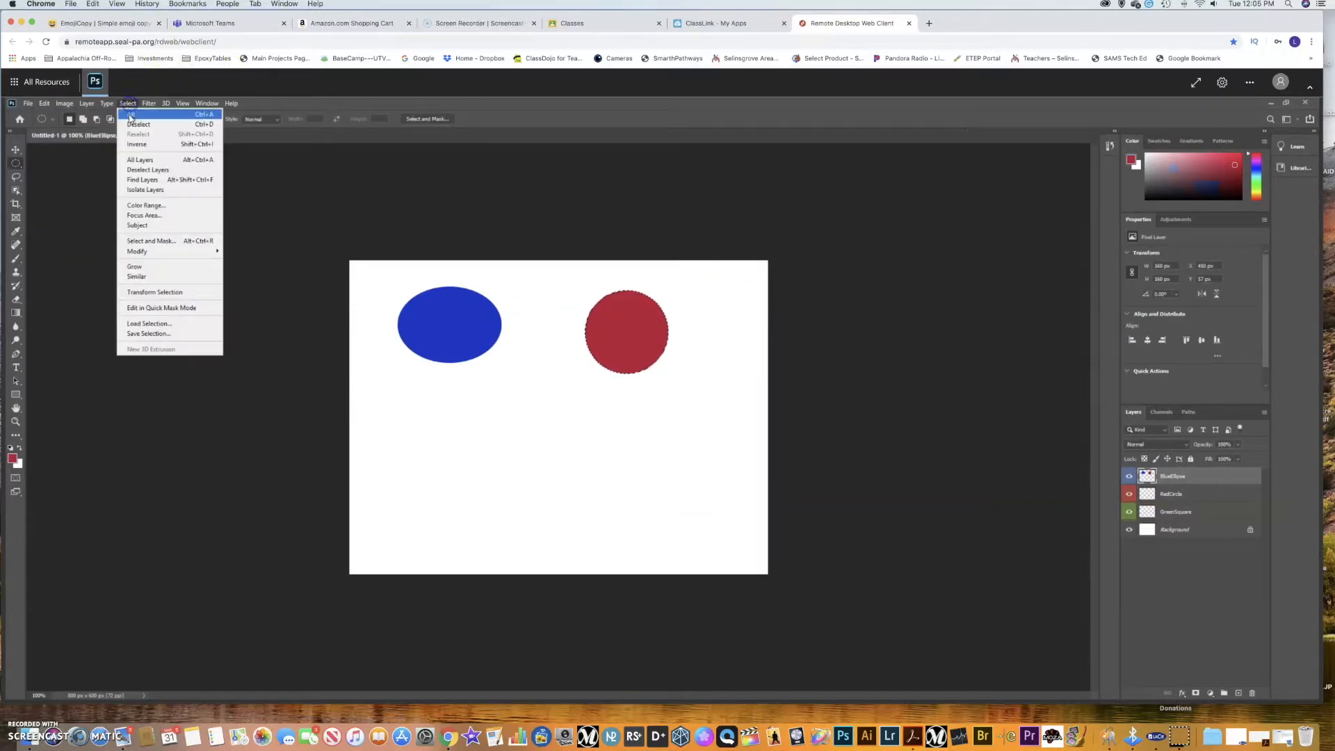
click(132, 123)
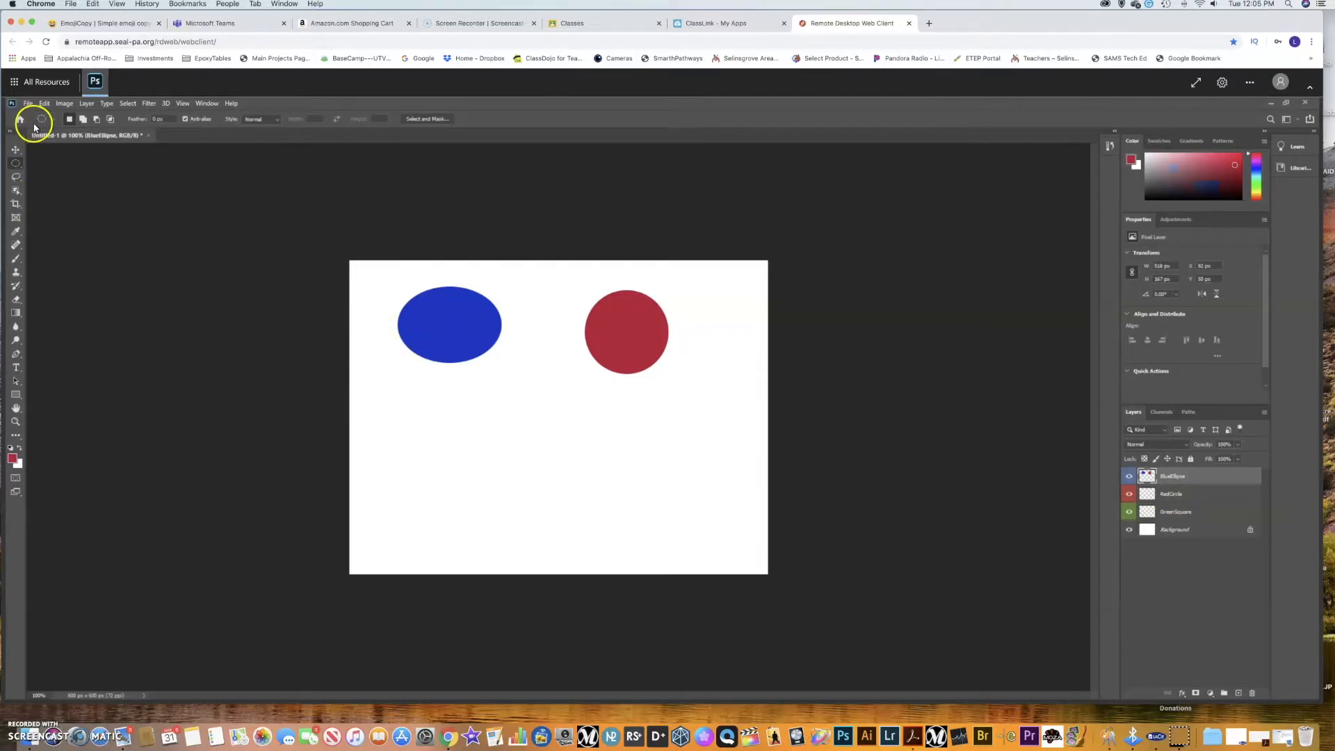
click(44, 103)
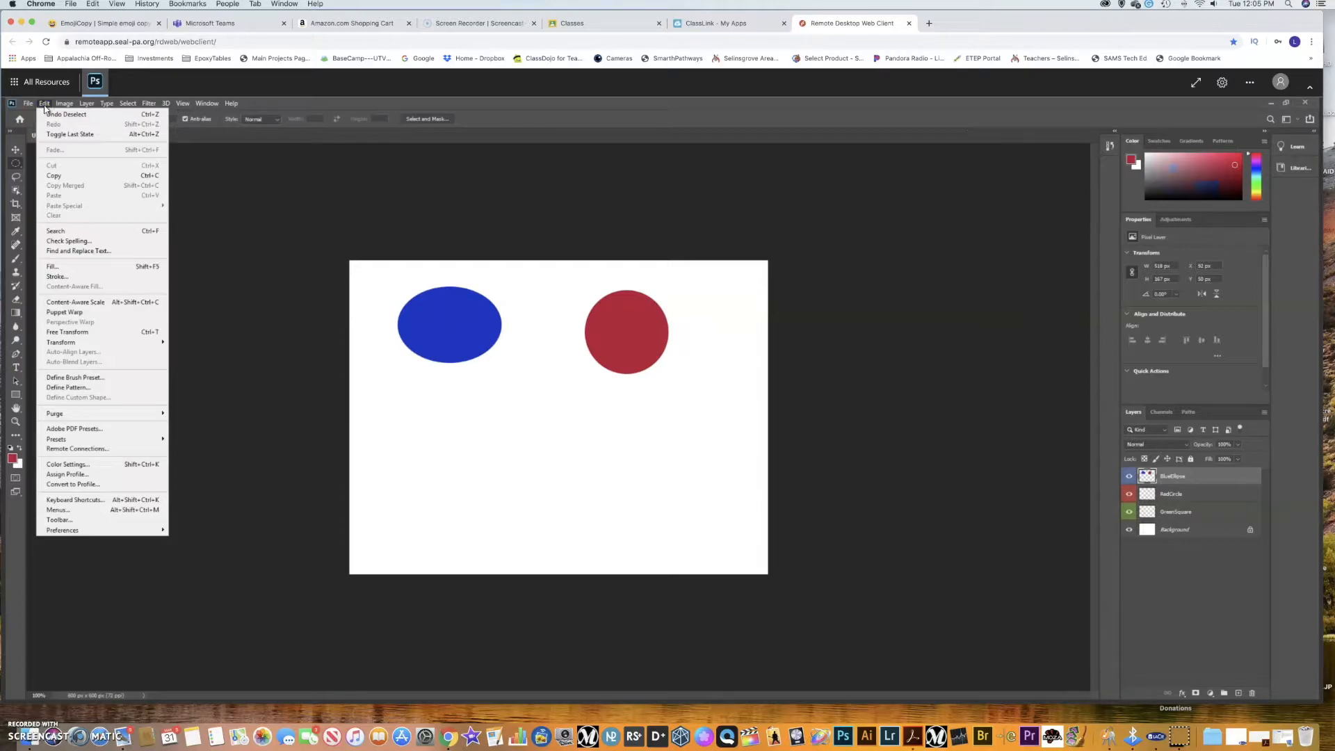
click(47, 115)
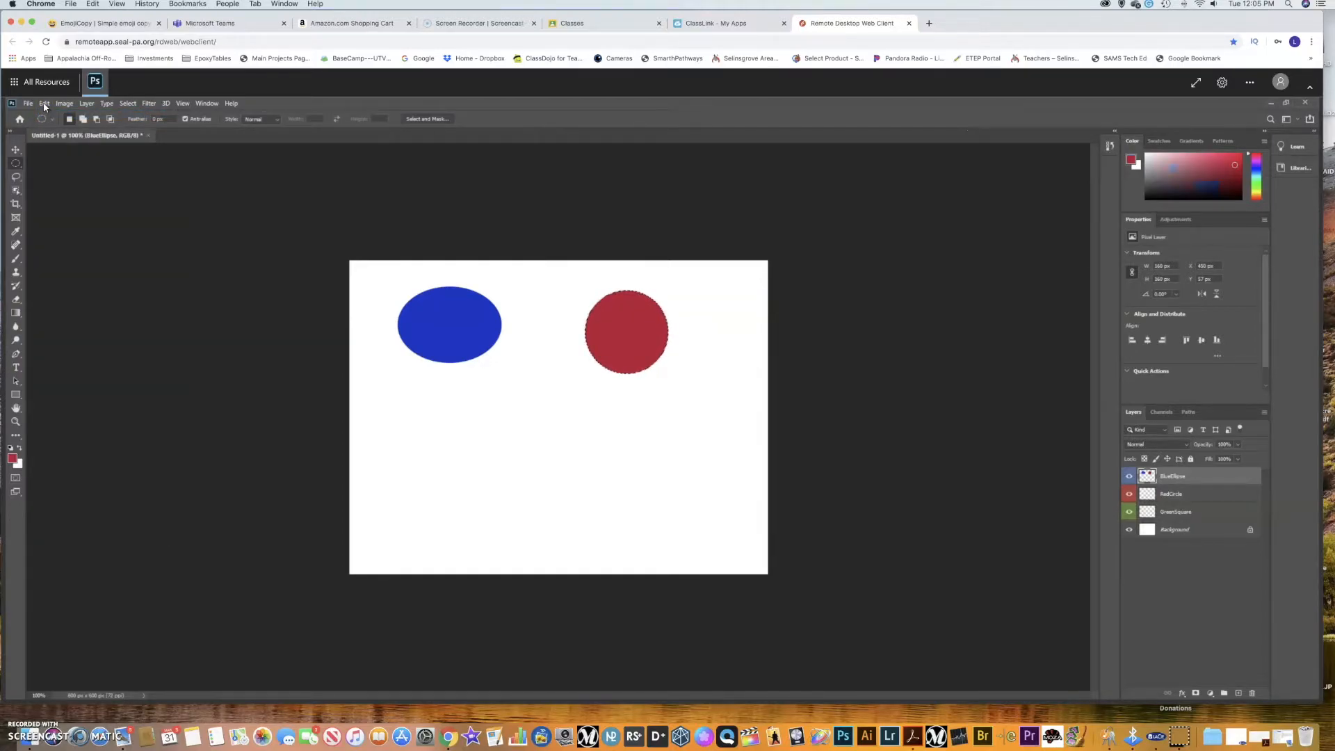
click(44, 105)
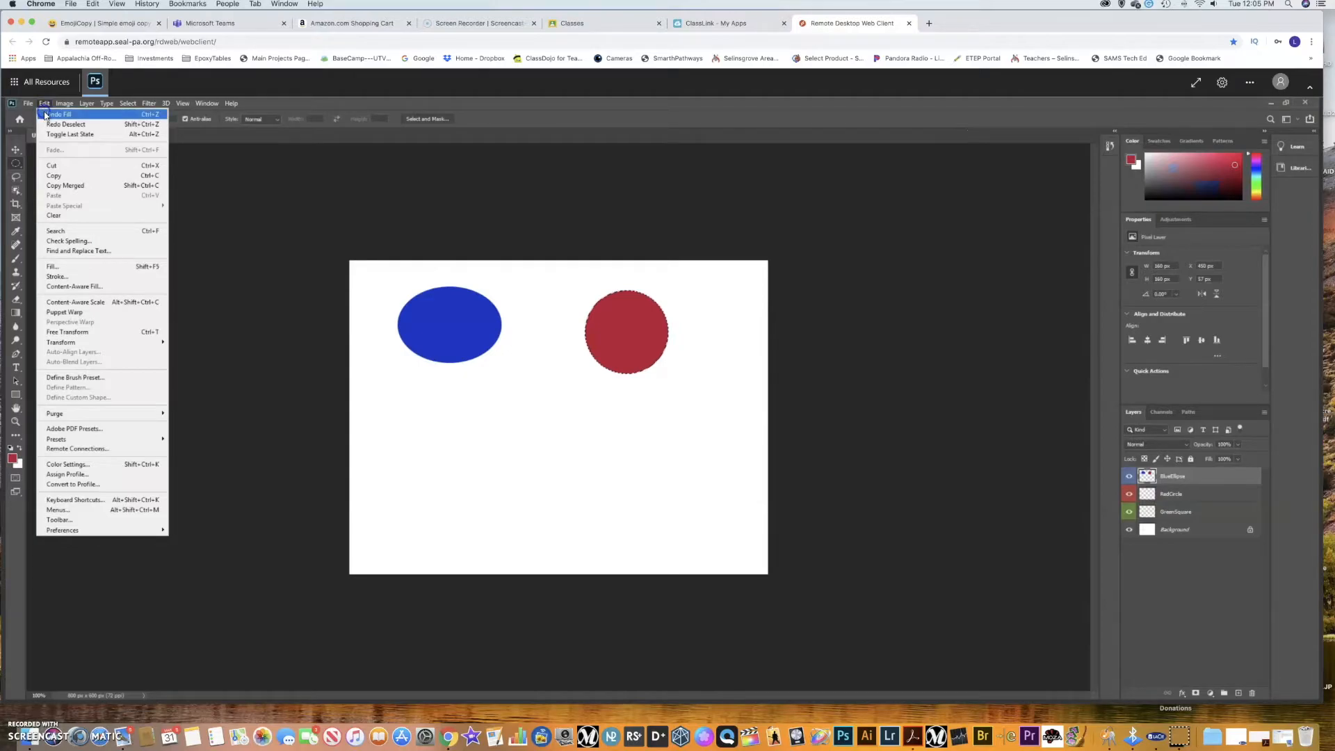
click(45, 115)
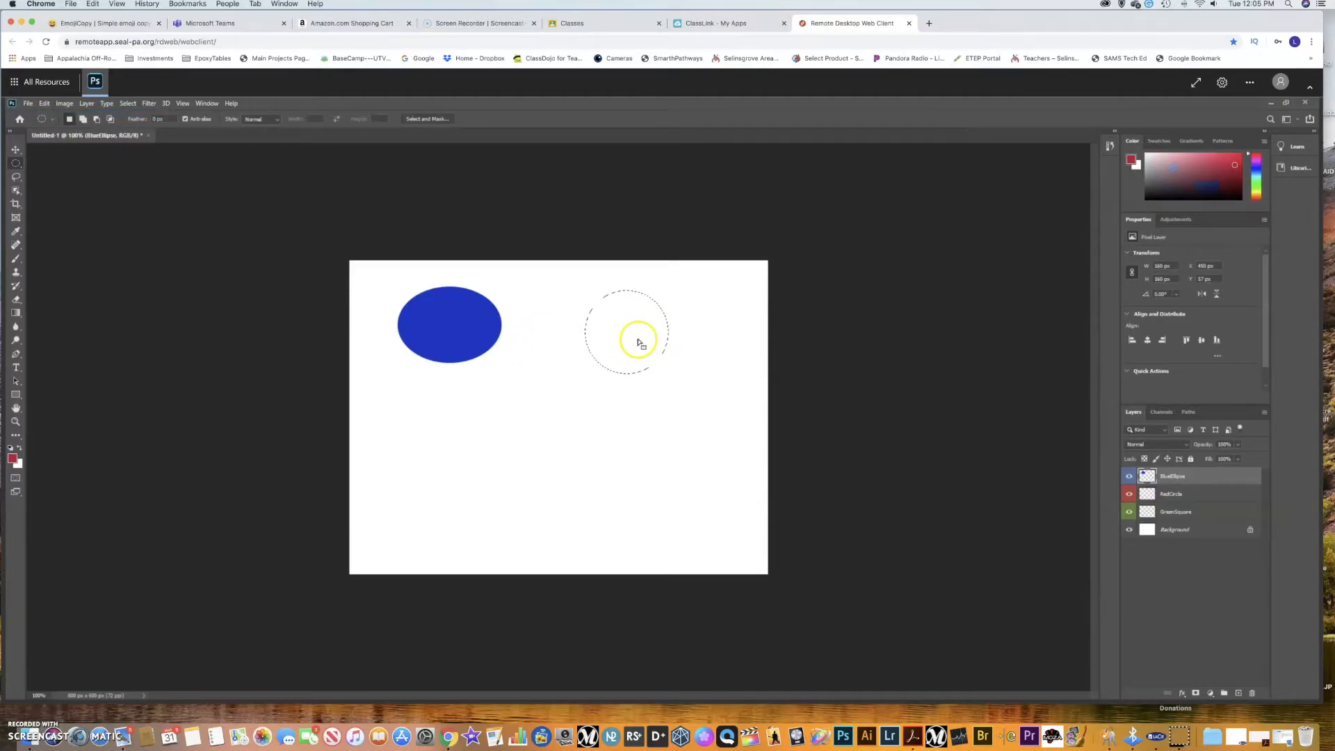
Fill the circular selection on the RedCircle layer with the foreground color in Normal mode, and deselect it.
click(1170, 494)
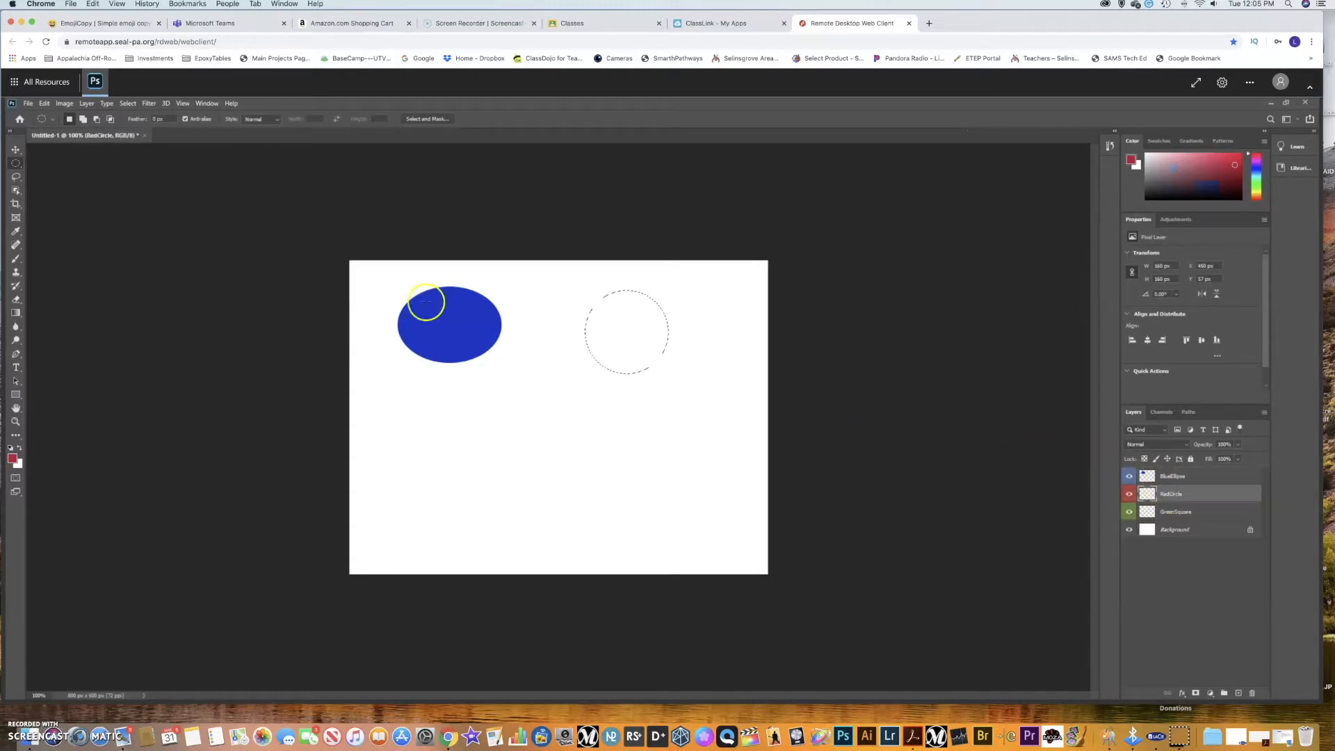
click(44, 103)
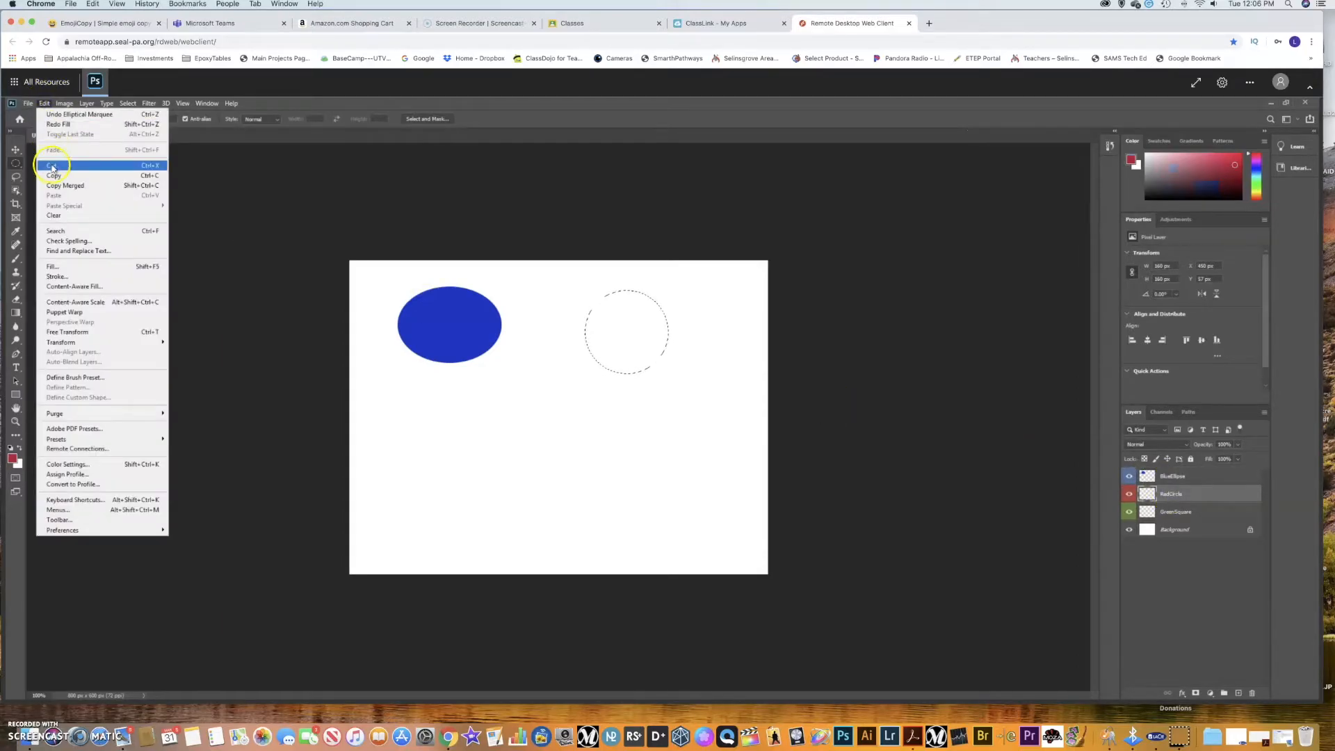
click(78, 266)
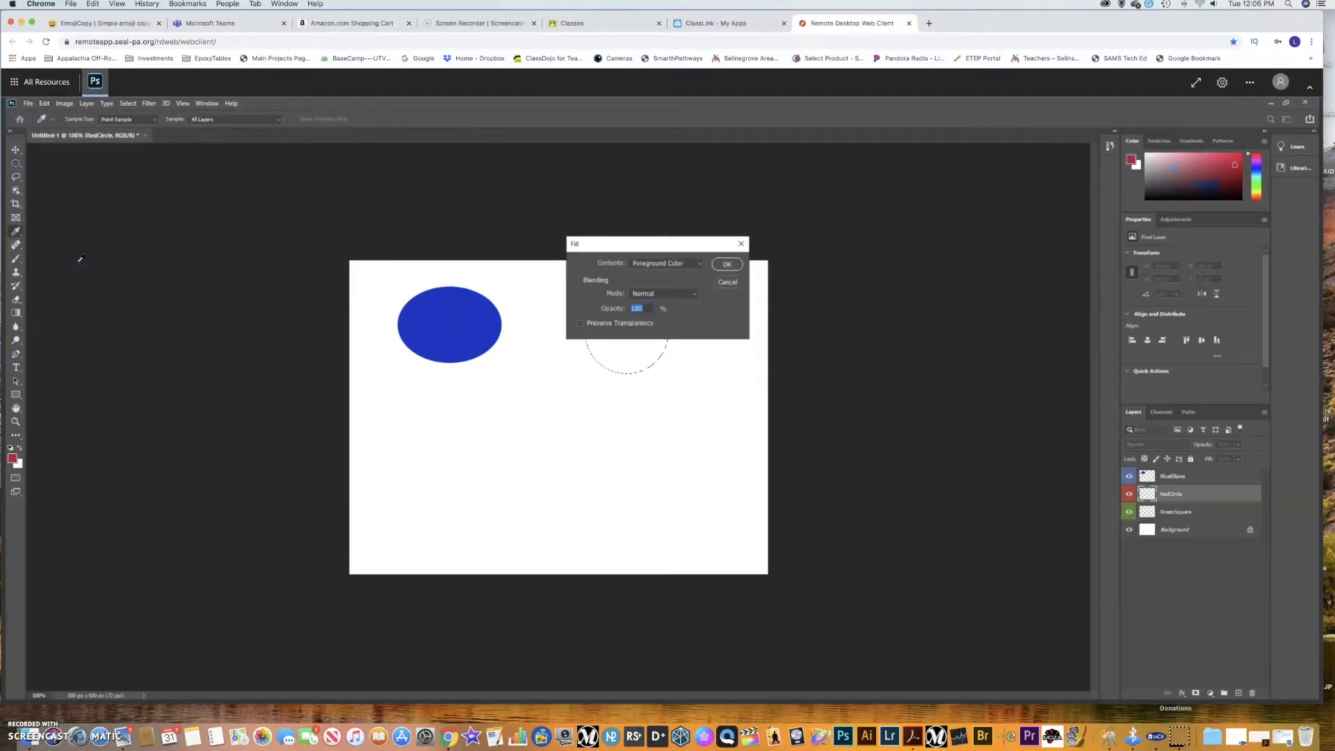
click(724, 266)
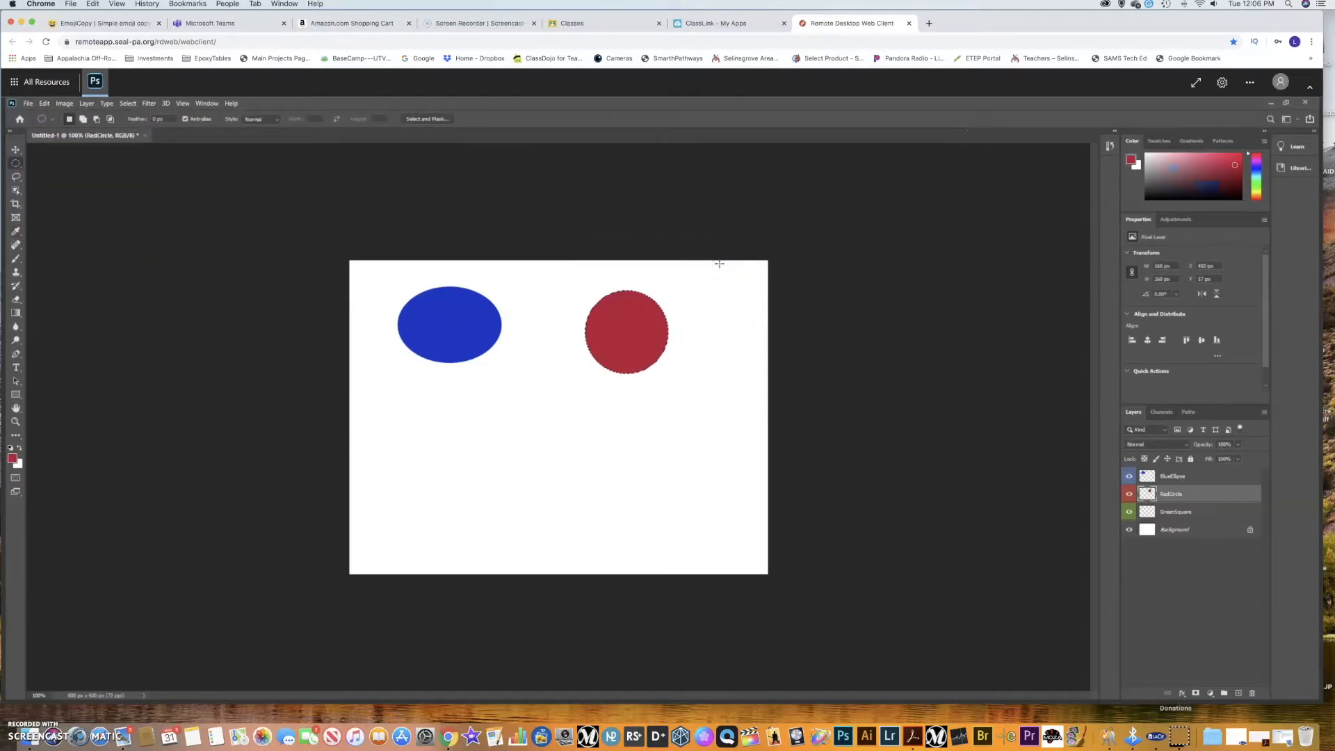
click(128, 104)
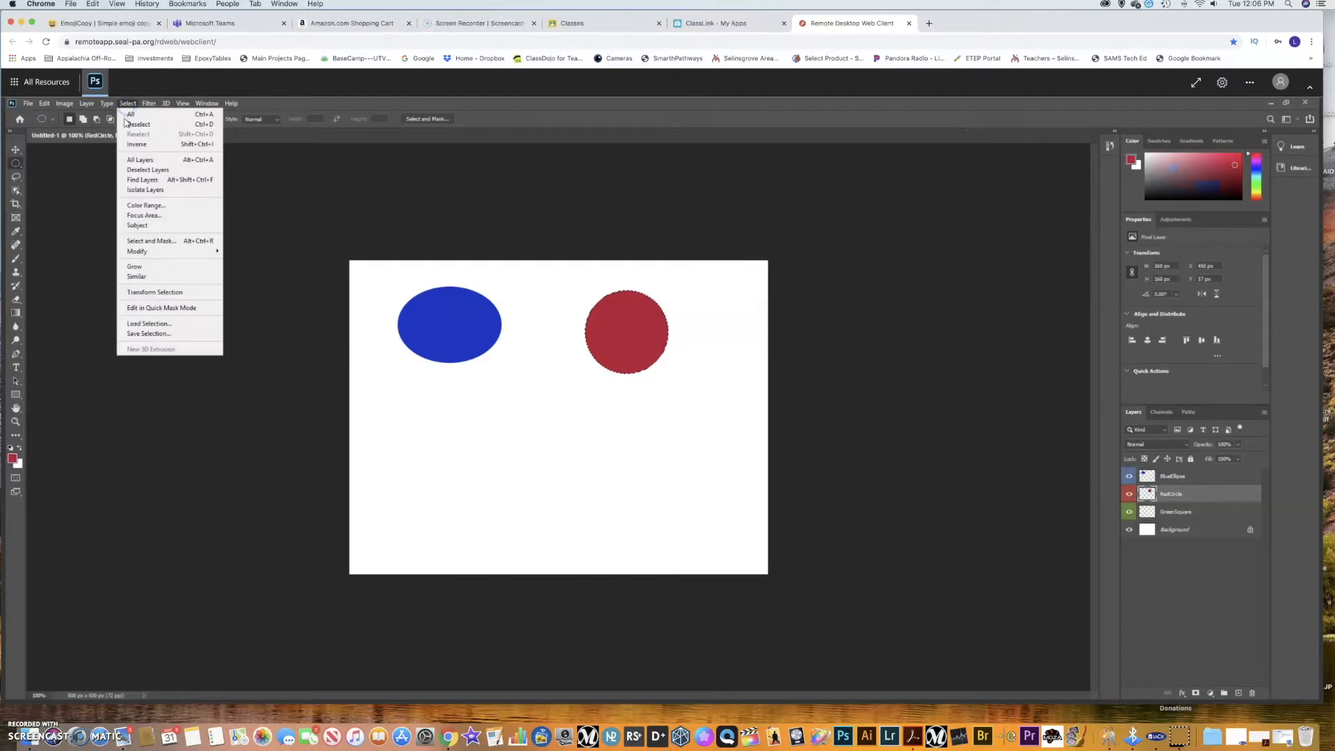
click(132, 124)
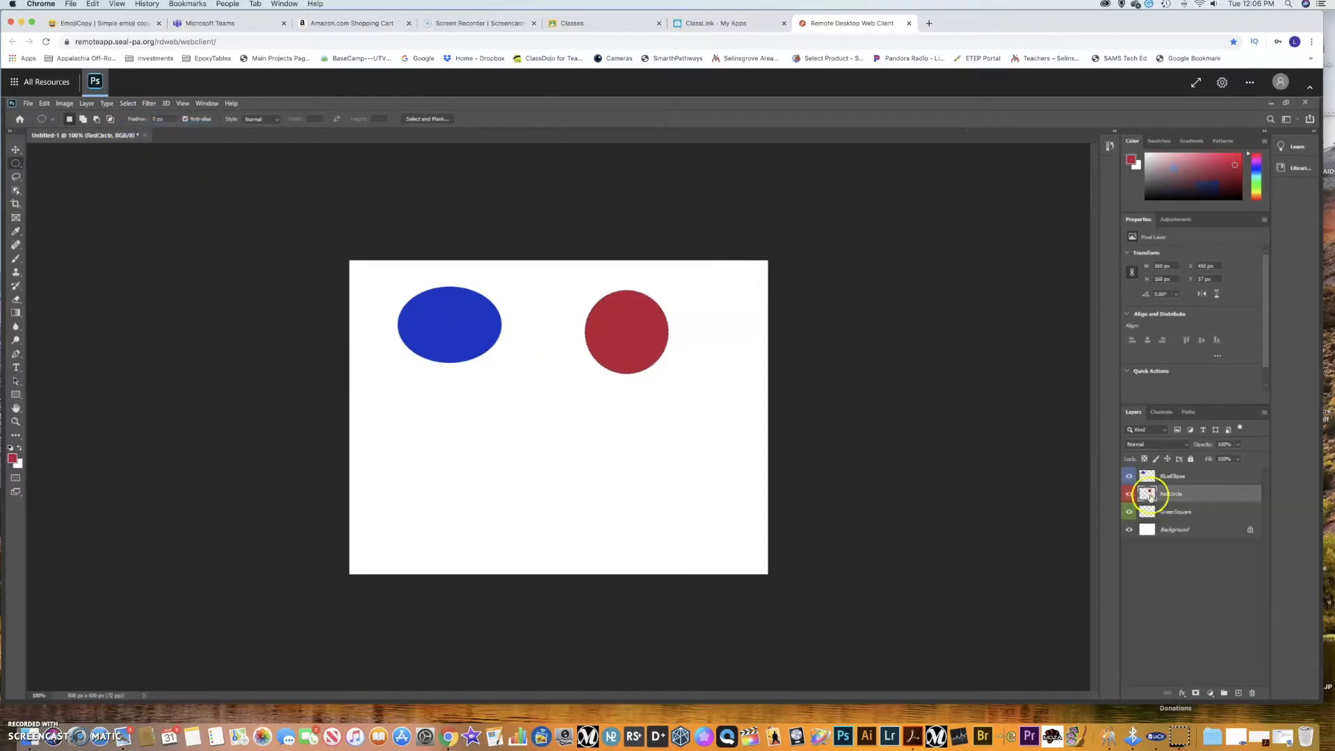
On the GreenSquare layer, draw a square rectangular-marquee selection about 189 px wide and high below the blue ellipse.
click(1185, 513)
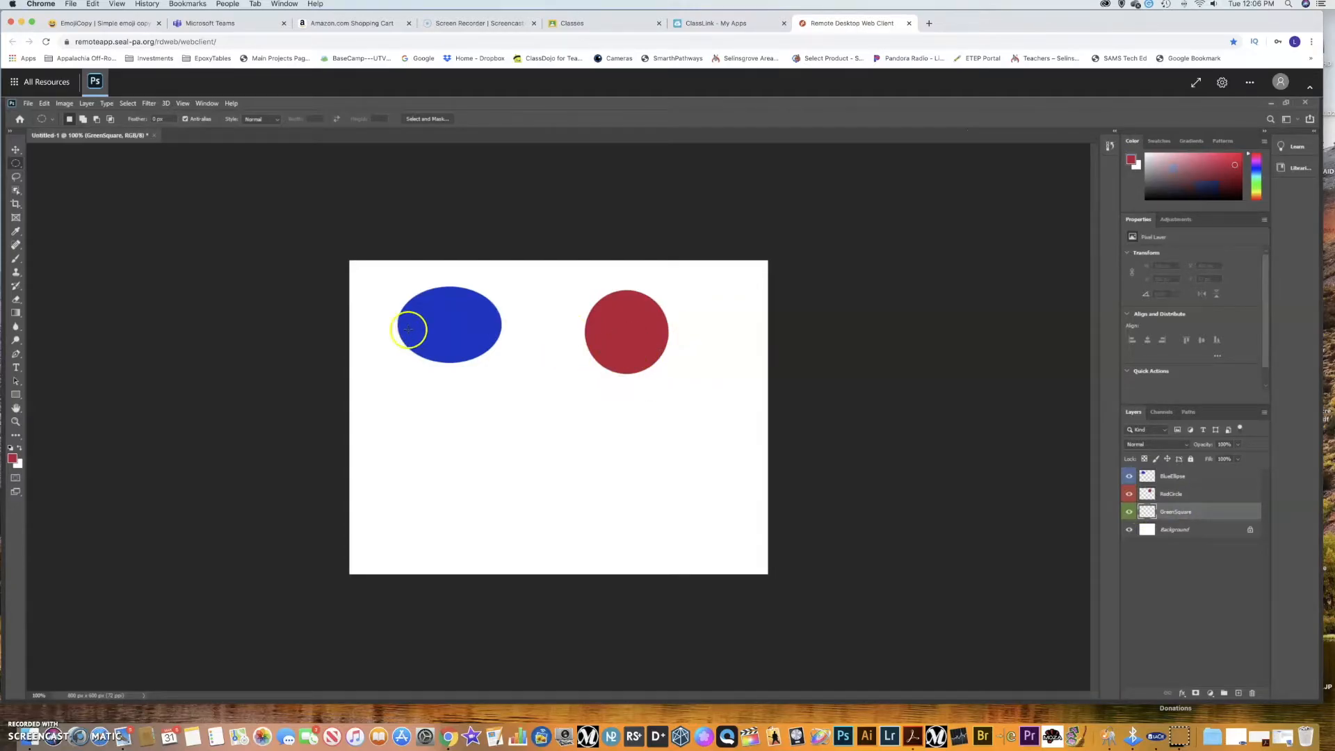
click(17, 167)
click(48, 170)
drag(387, 411, 480, 516)
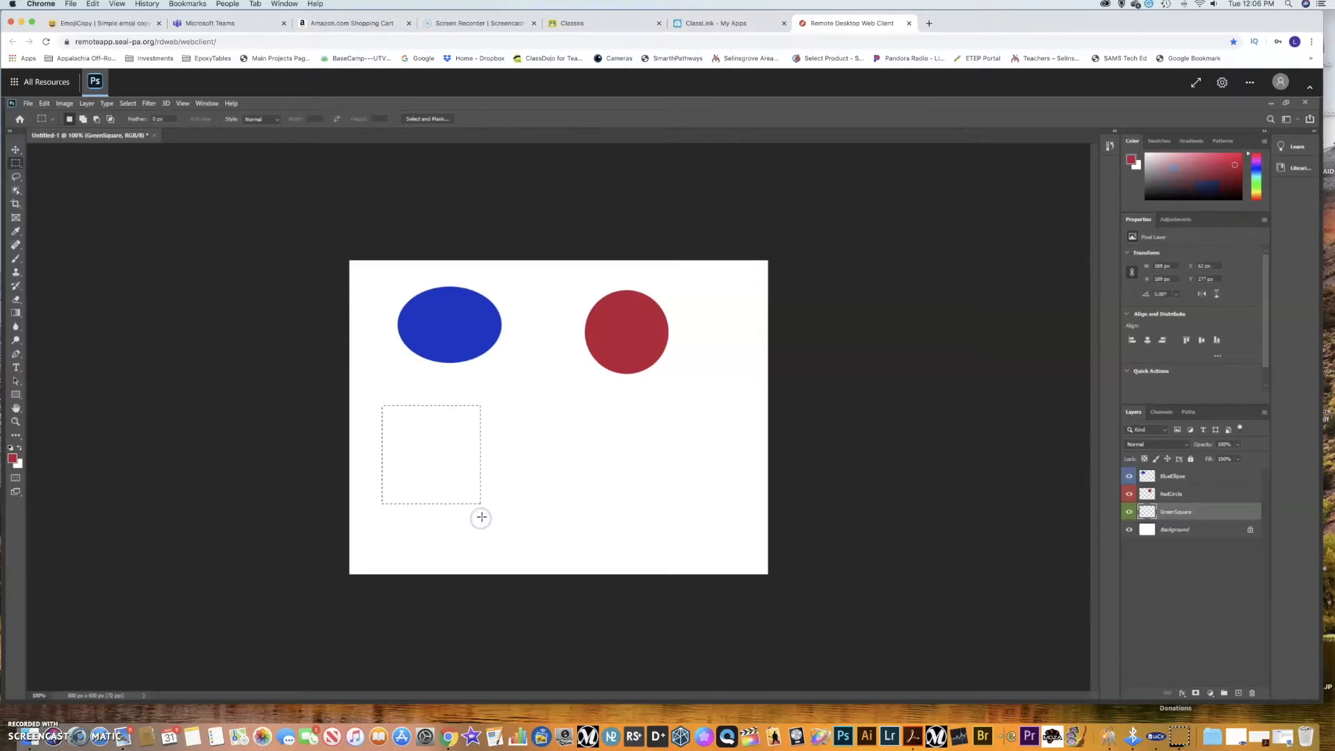
Set the foreground color to a bright yellowish green, #77ea1b.
click(13, 459)
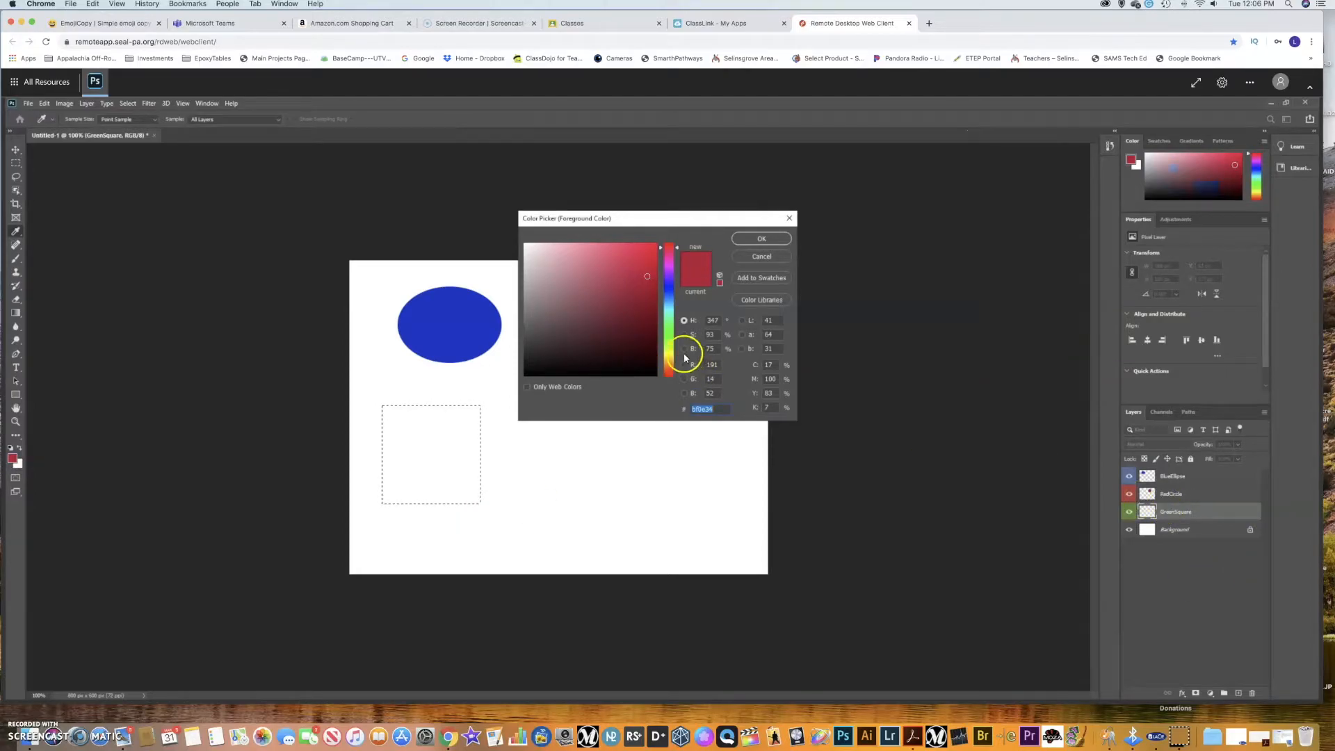
click(668, 336)
click(642, 255)
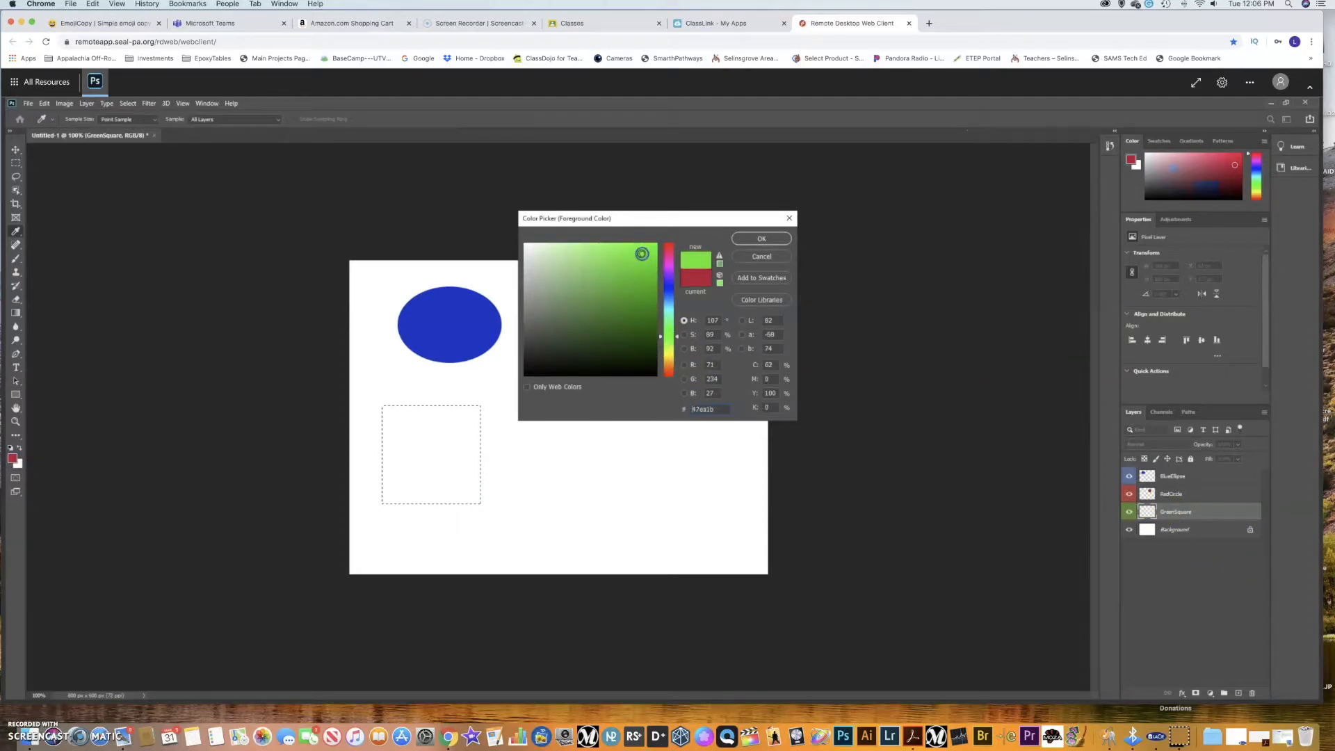
click(669, 337)
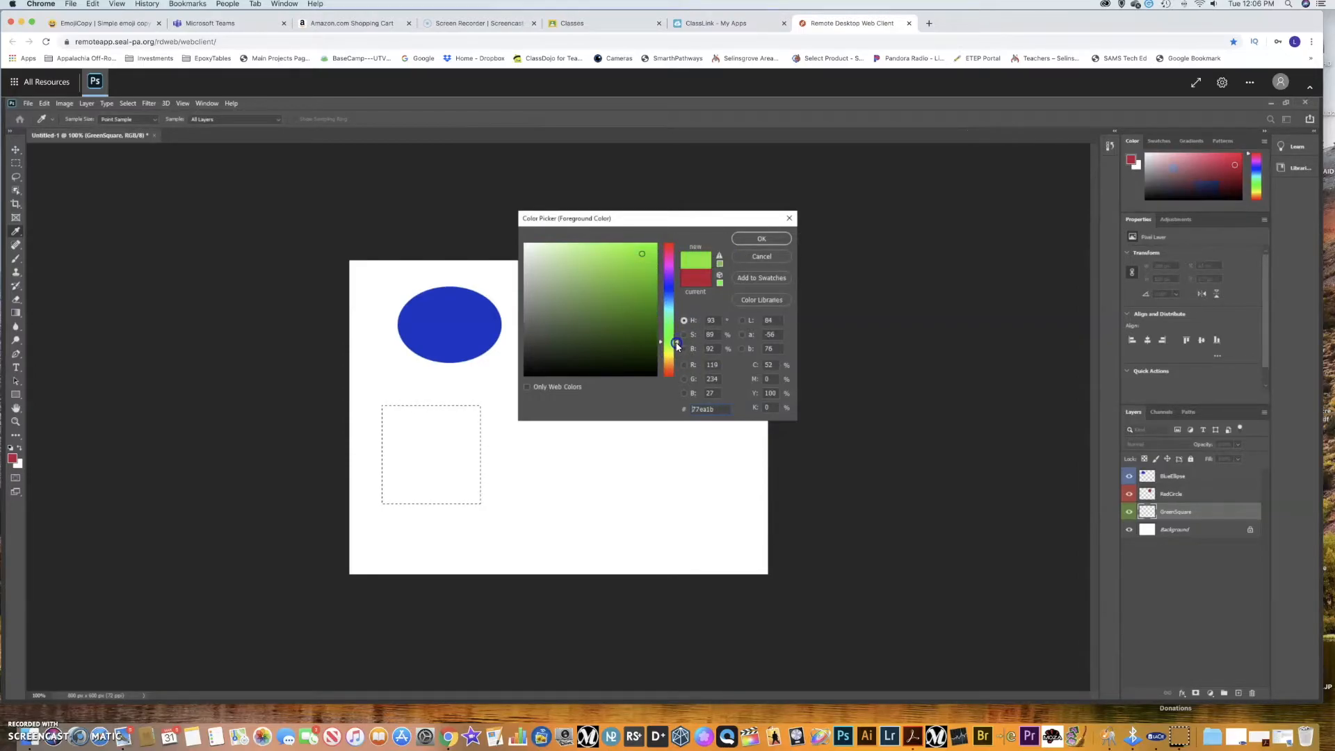
click(745, 239)
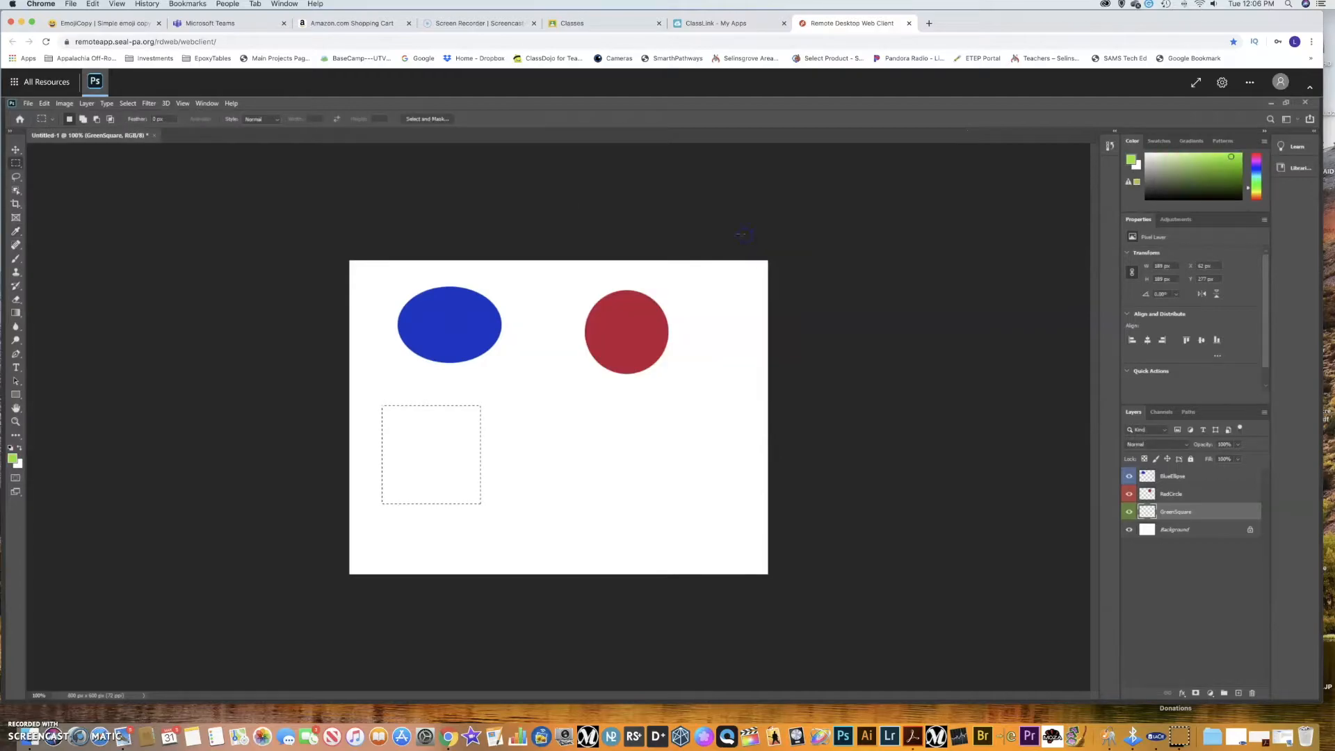
Fill the square selection on the GreenSquare layer with the foreground color in Normal mode, and deselect it.
click(44, 103)
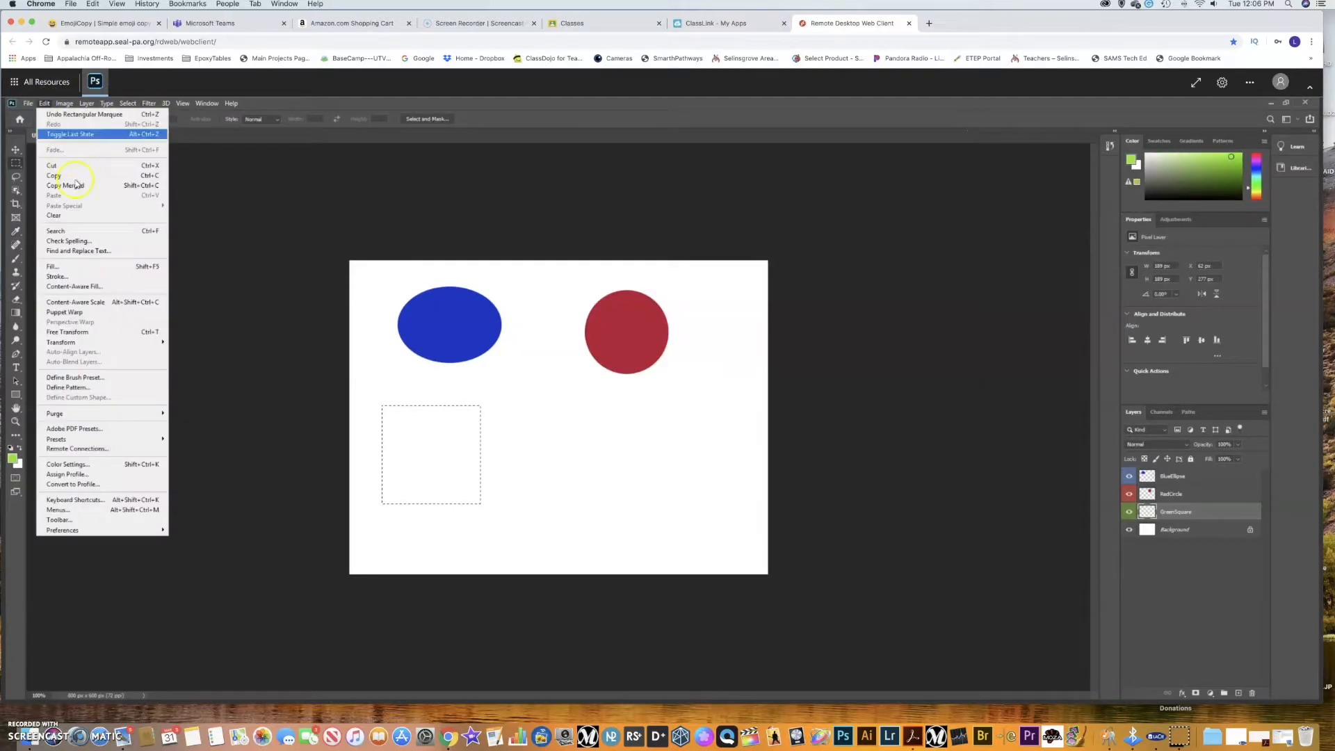
click(72, 268)
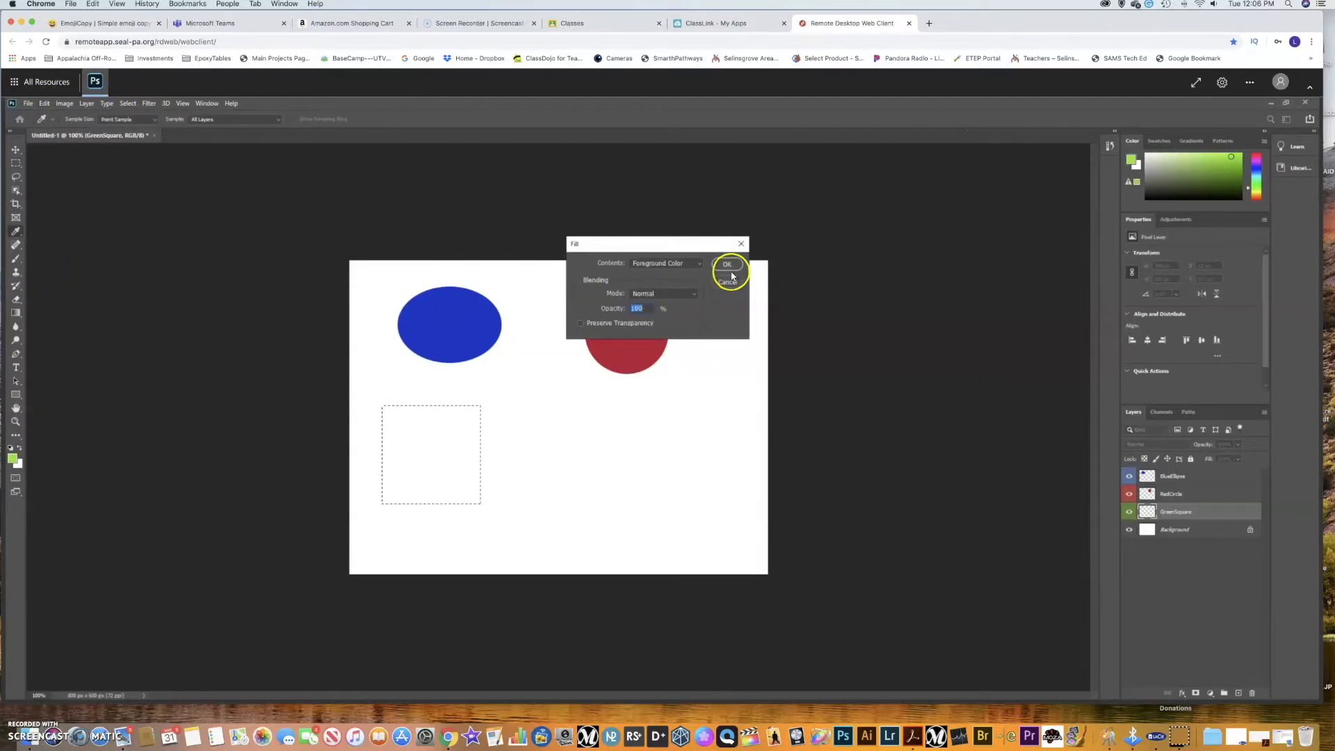
click(727, 265)
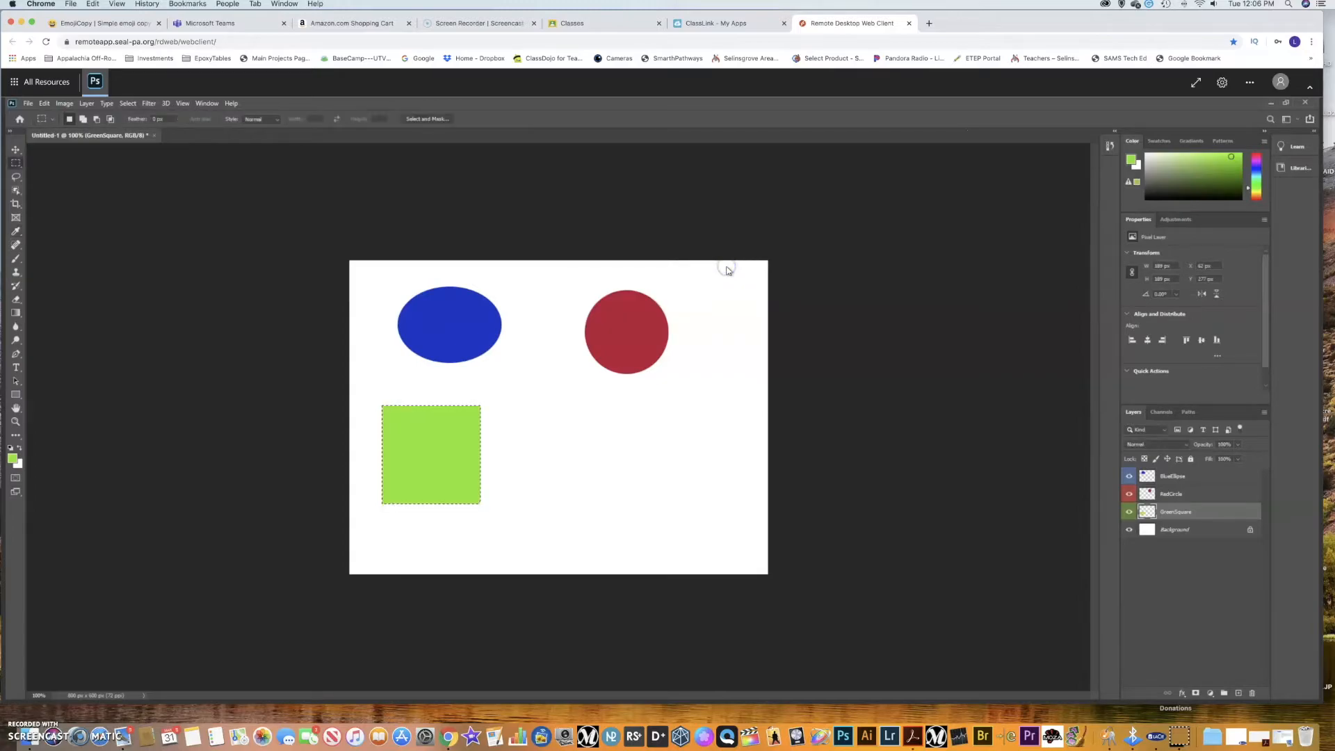
click(127, 103)
click(138, 124)
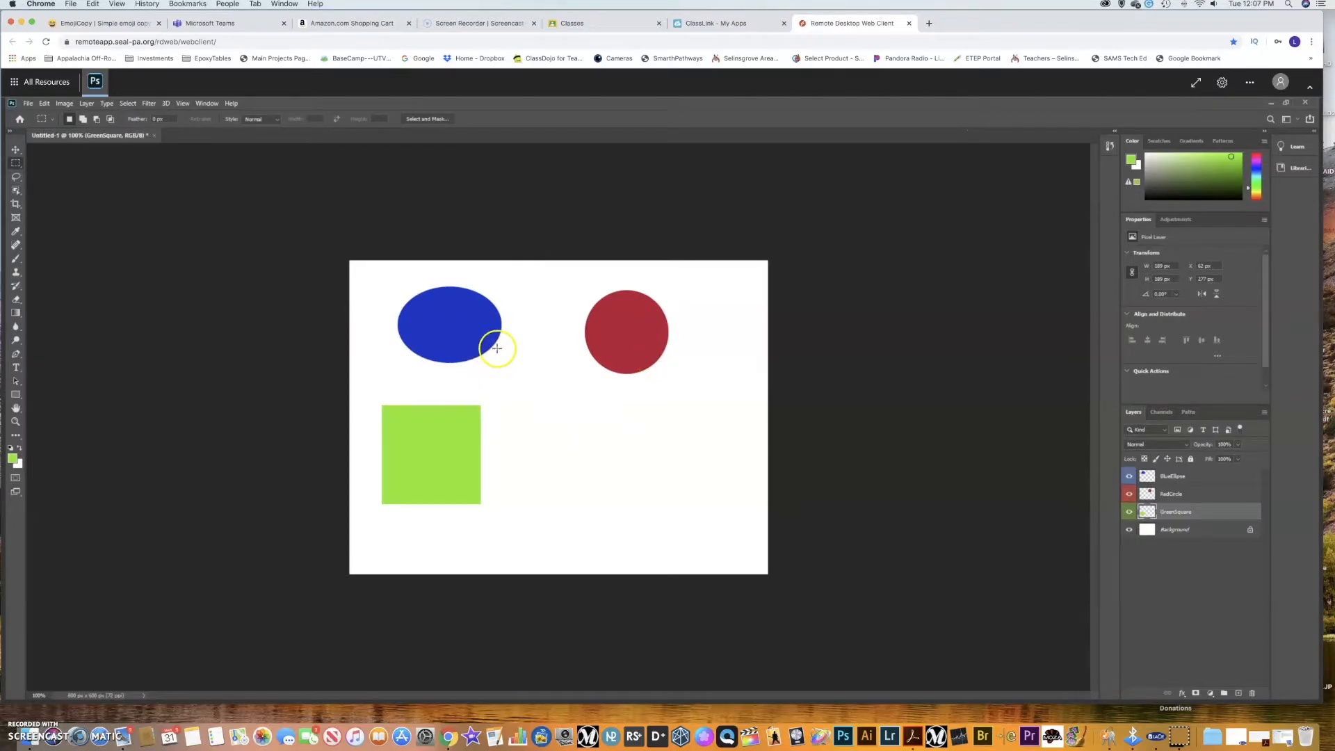
Start saving the document as a new file on the computer and open the personal Z: network drive as its location.
click(28, 104)
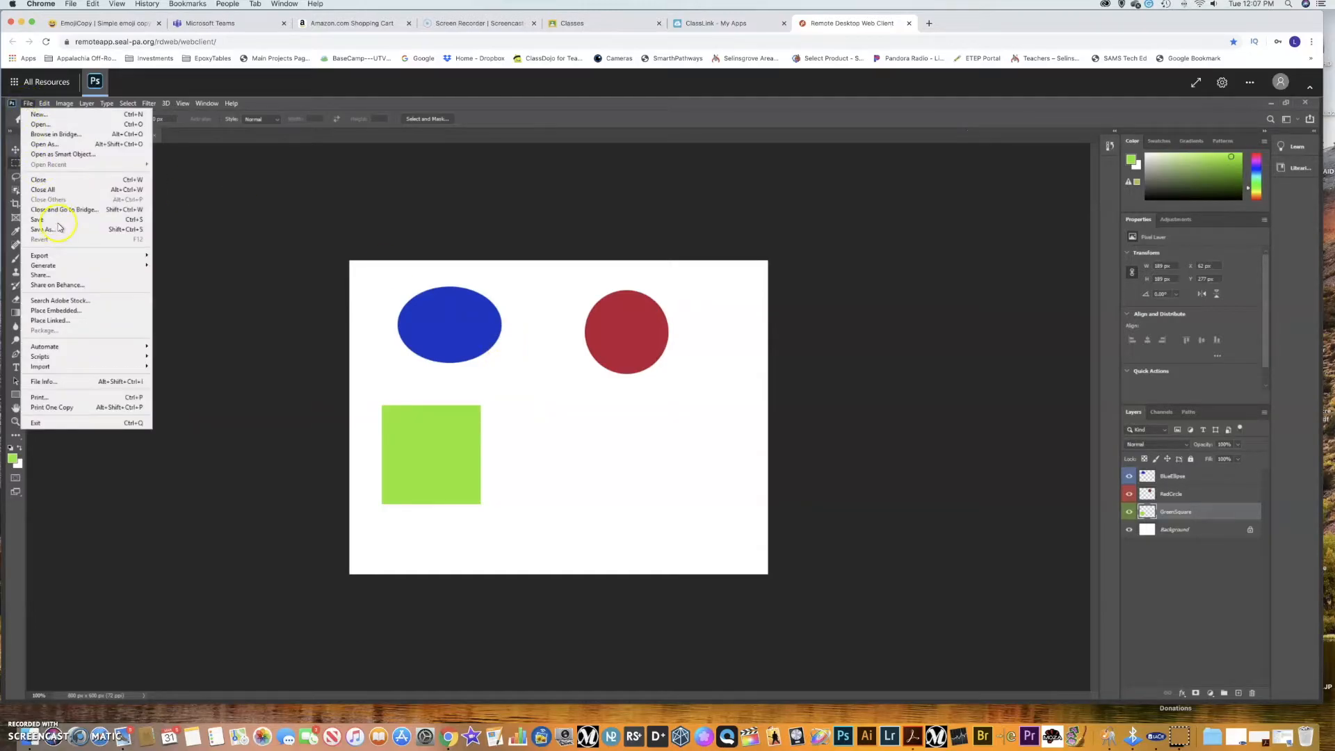
click(58, 227)
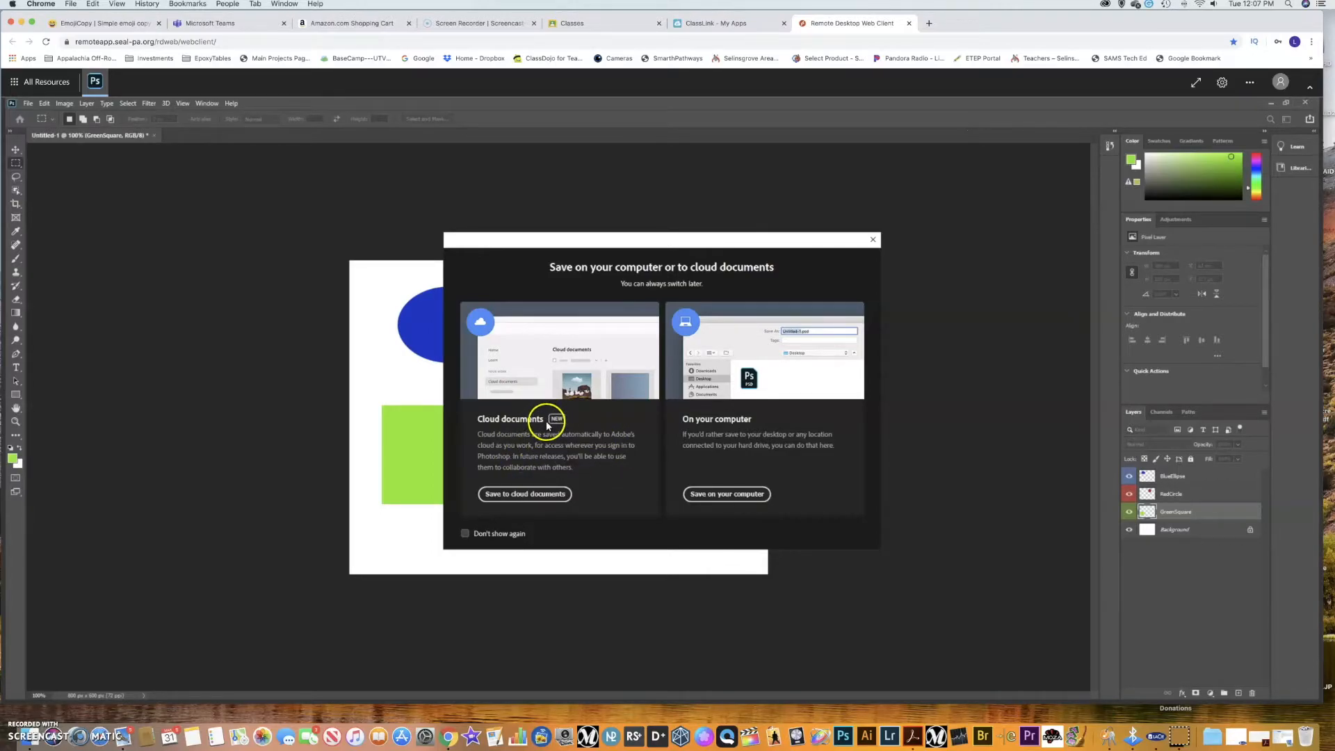
click(723, 495)
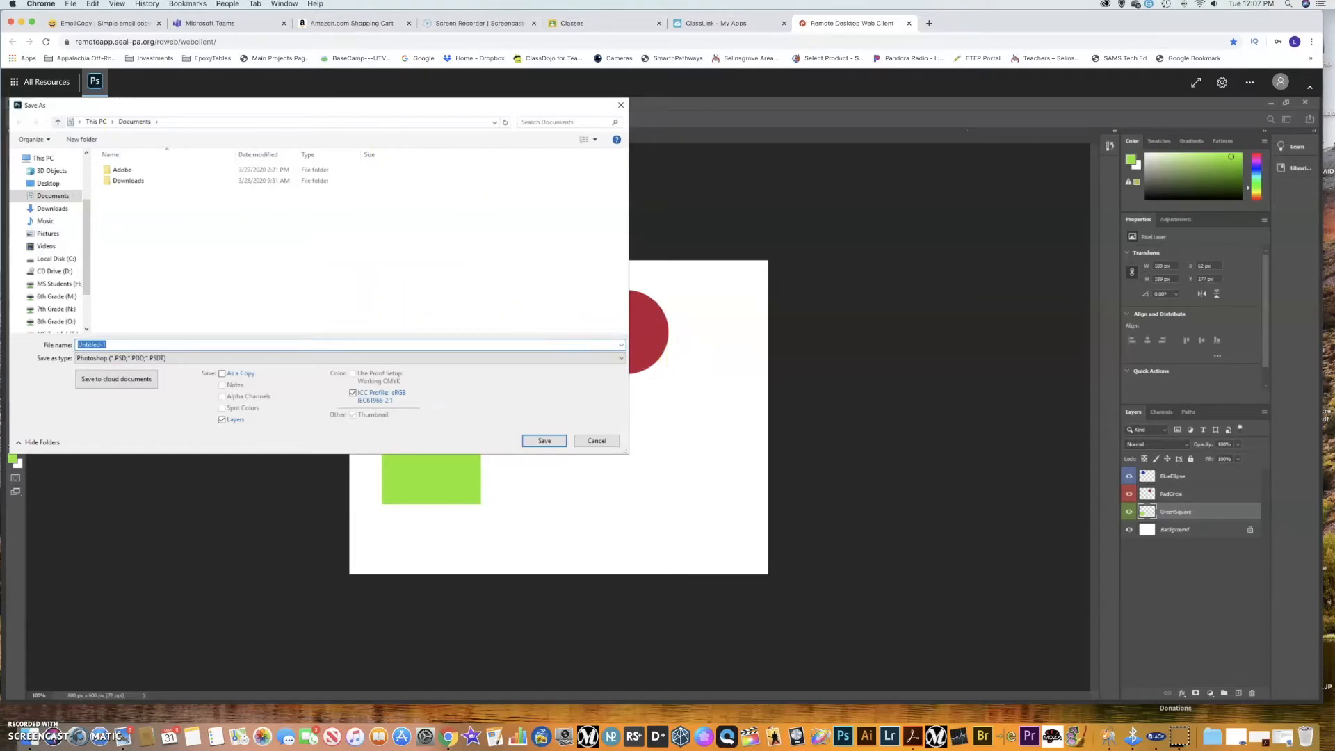
click(44, 159)
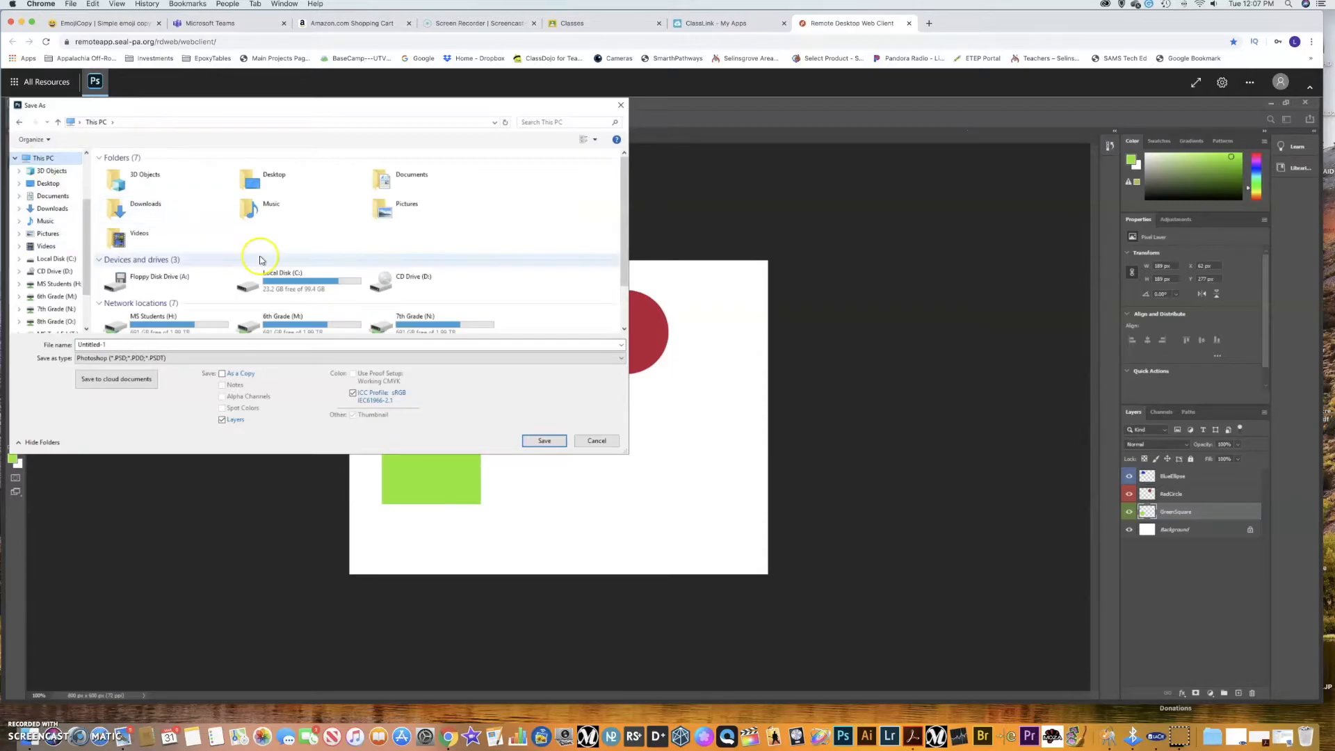
scroll(261, 264, down, 2)
click(198, 314)
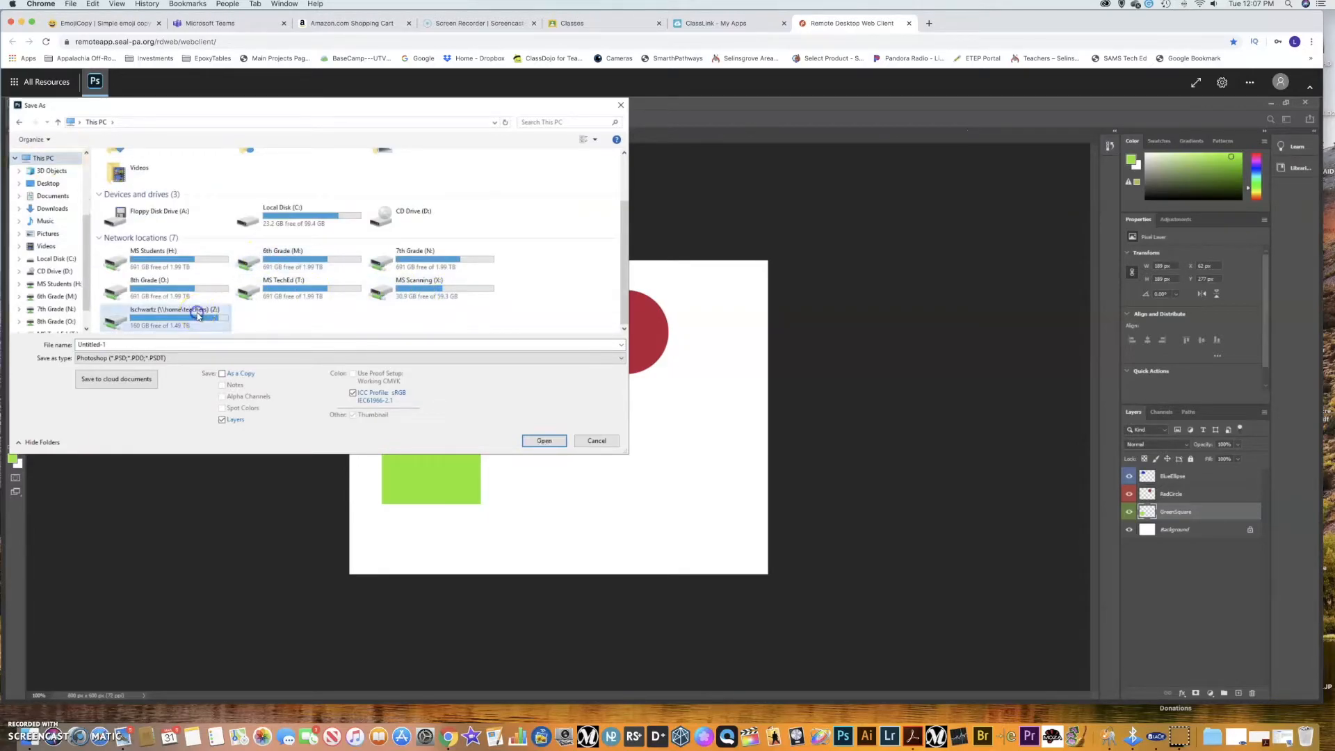
double_click(199, 314)
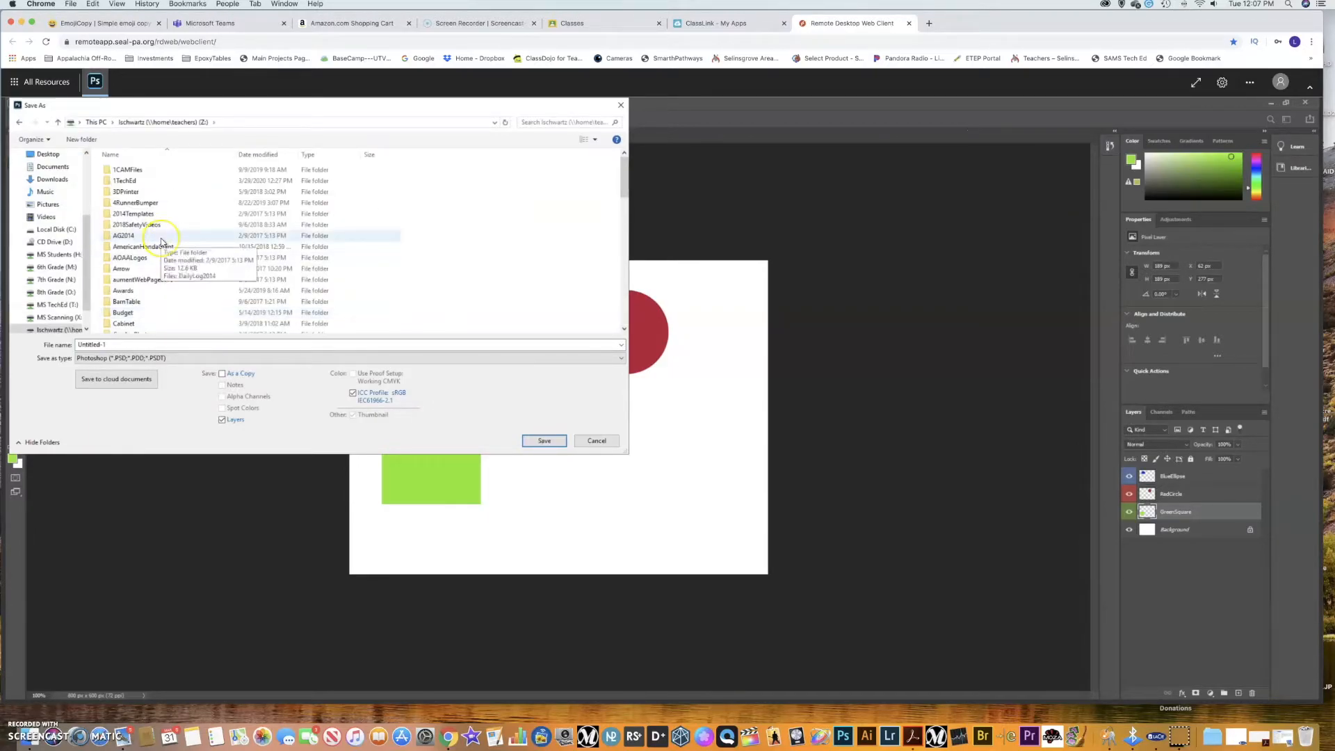
Create a folder named TechEdOnline on the Z: drive and open it.
scroll(170, 250, down, 4)
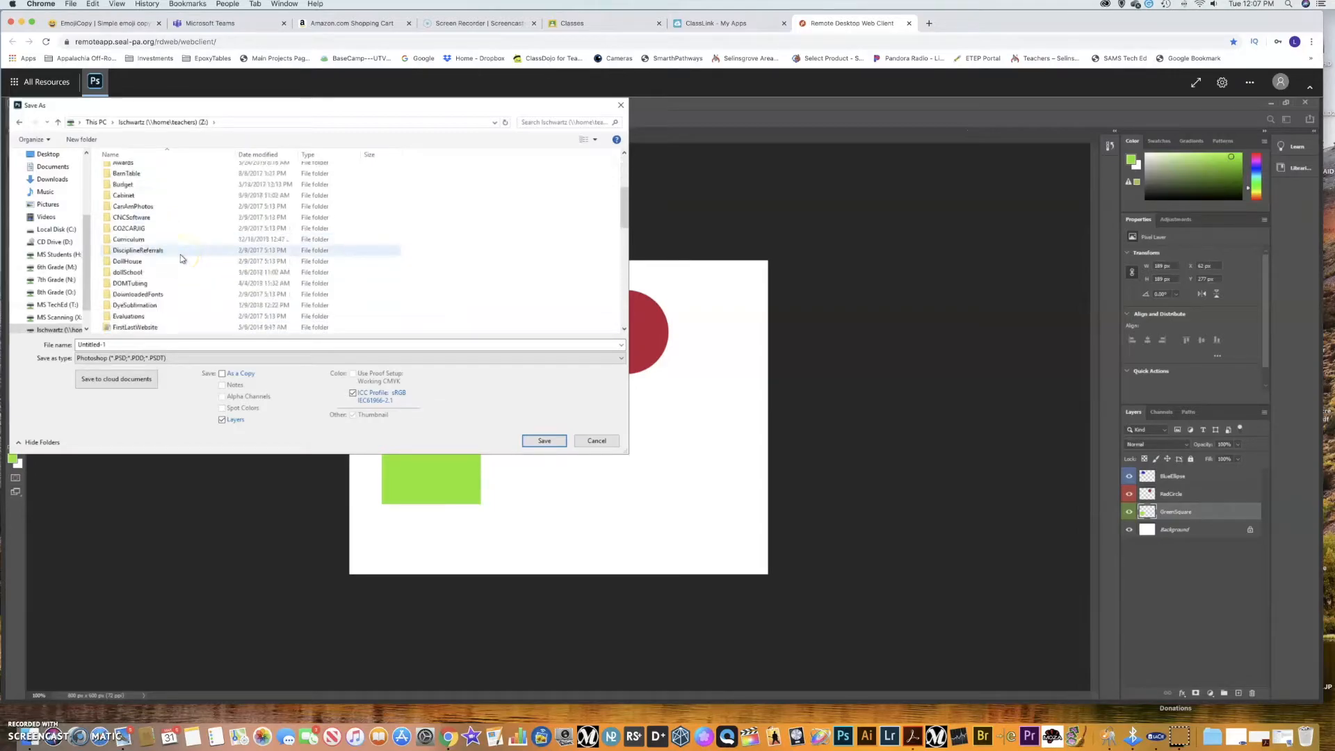
scroll(179, 259, down, 5)
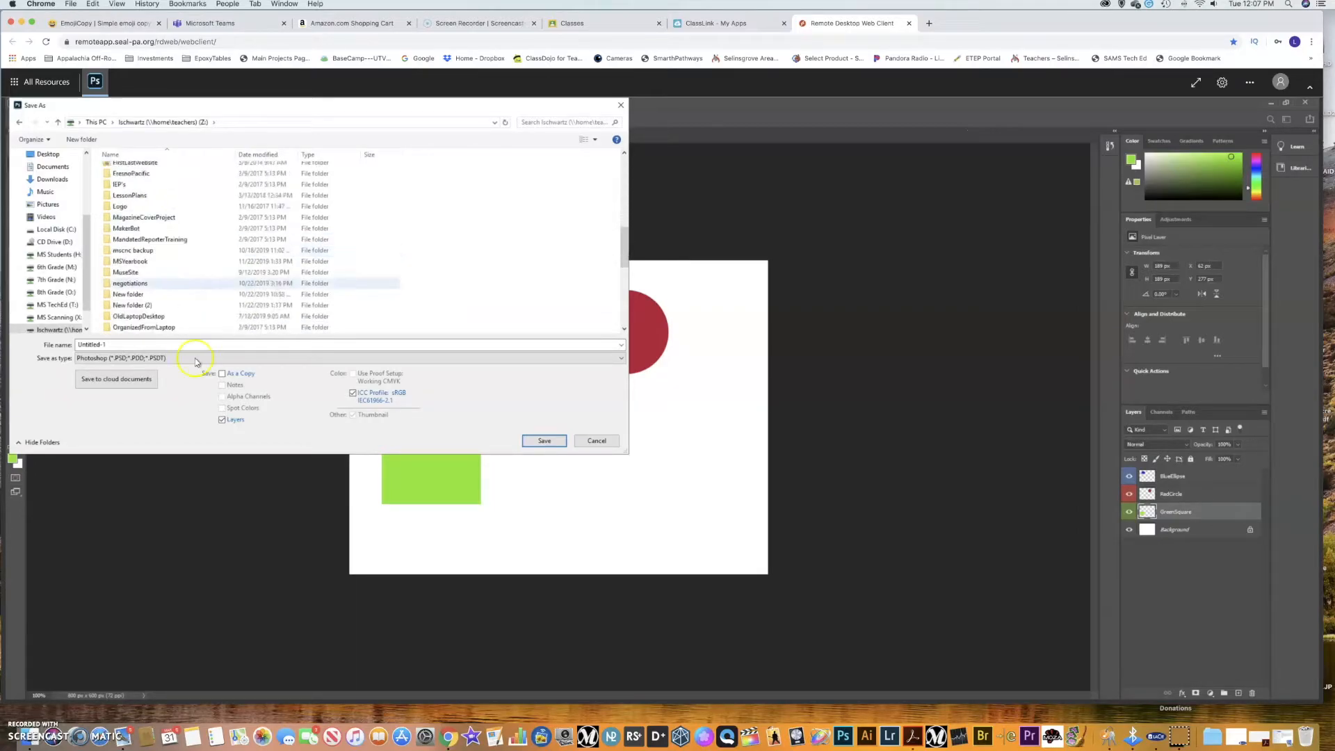
click(86, 140)
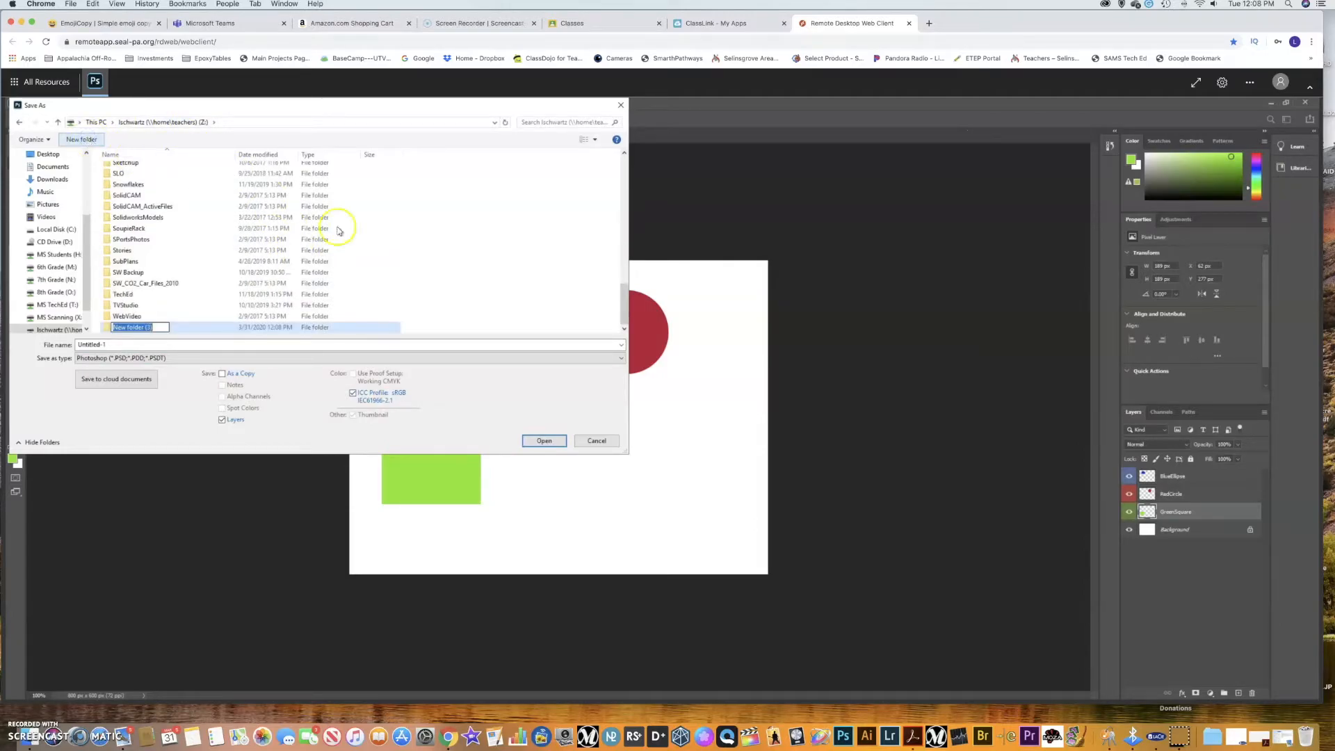
text(TechEdOnline)
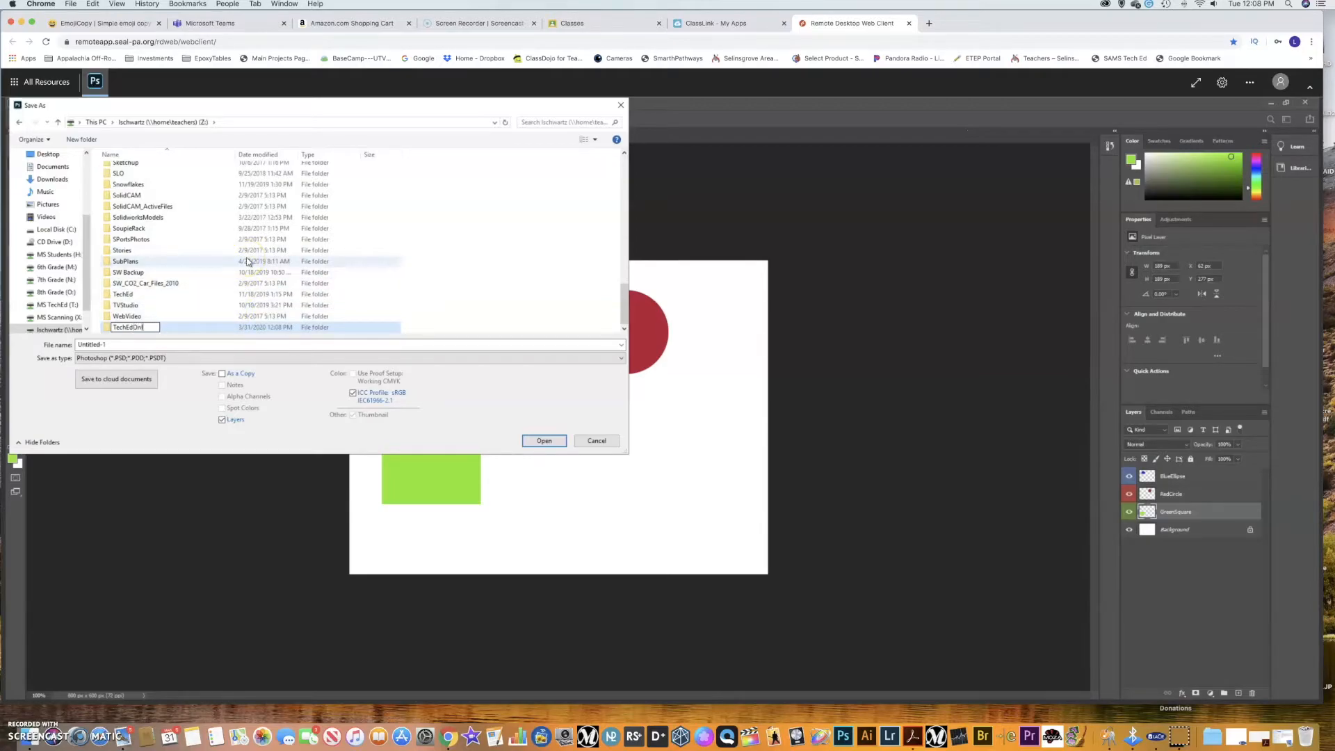
click(179, 329)
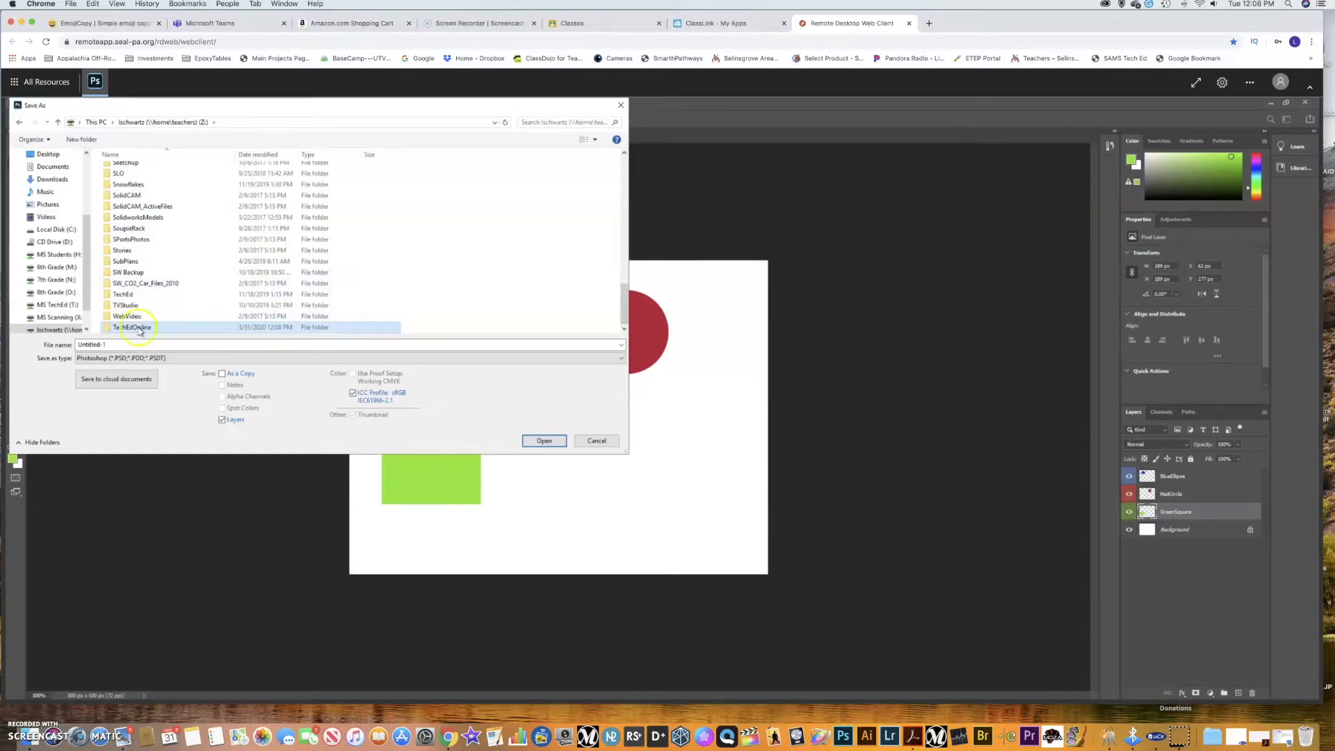
double_click(139, 328)
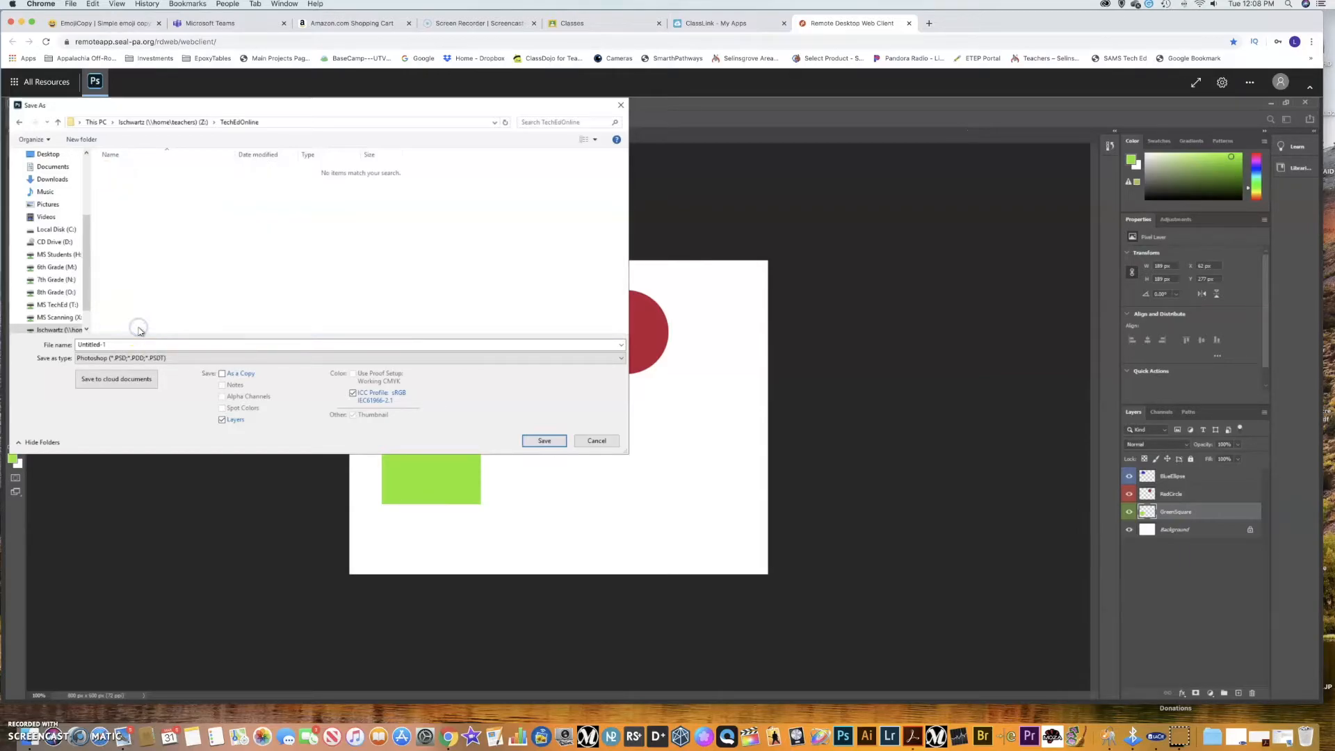
Create a folder named 1stPeriod inside TechEdOnline and open it.
click(81, 139)
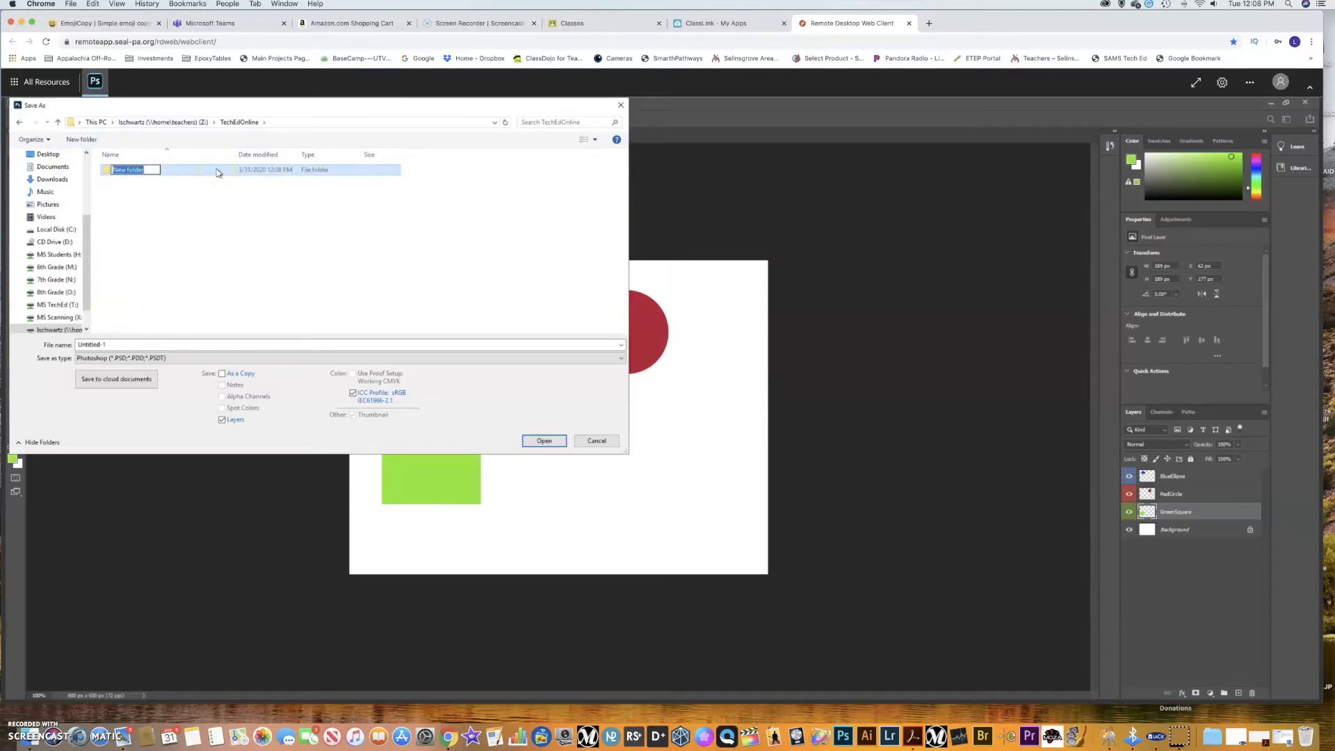
text(1stPeriod)
click(121, 173)
key(Return)
double_click(148, 173)
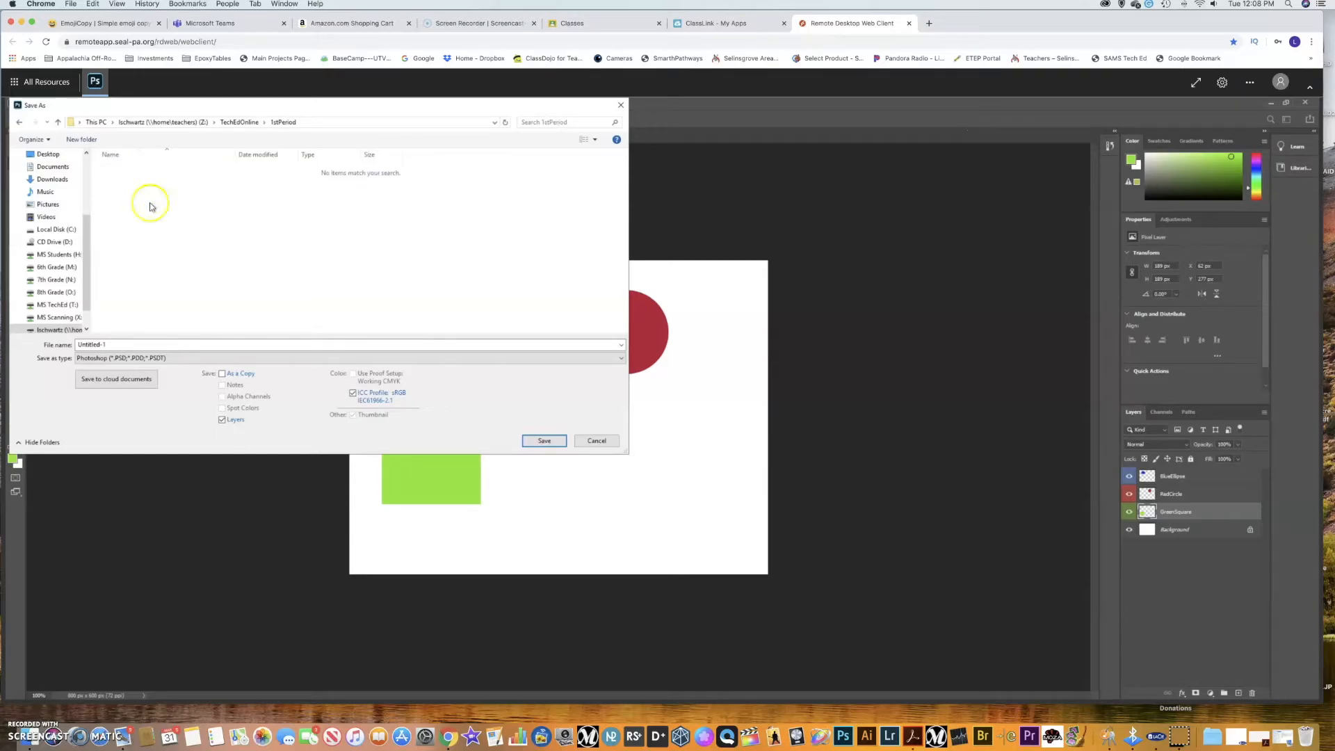
Save the document in the 1stPeriod folder as FirstLastLayers in Photoshop format, with Maximize Compatibility on.
double_click(84, 344)
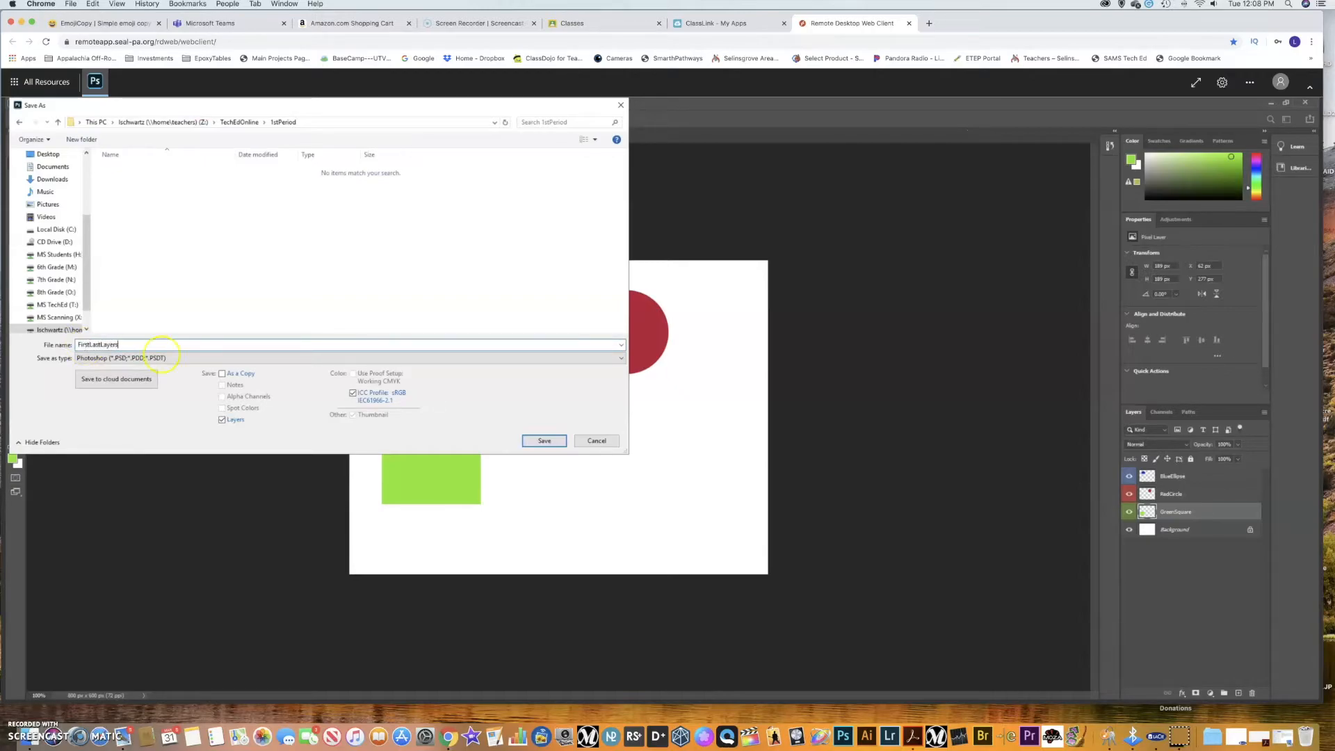
click(543, 441)
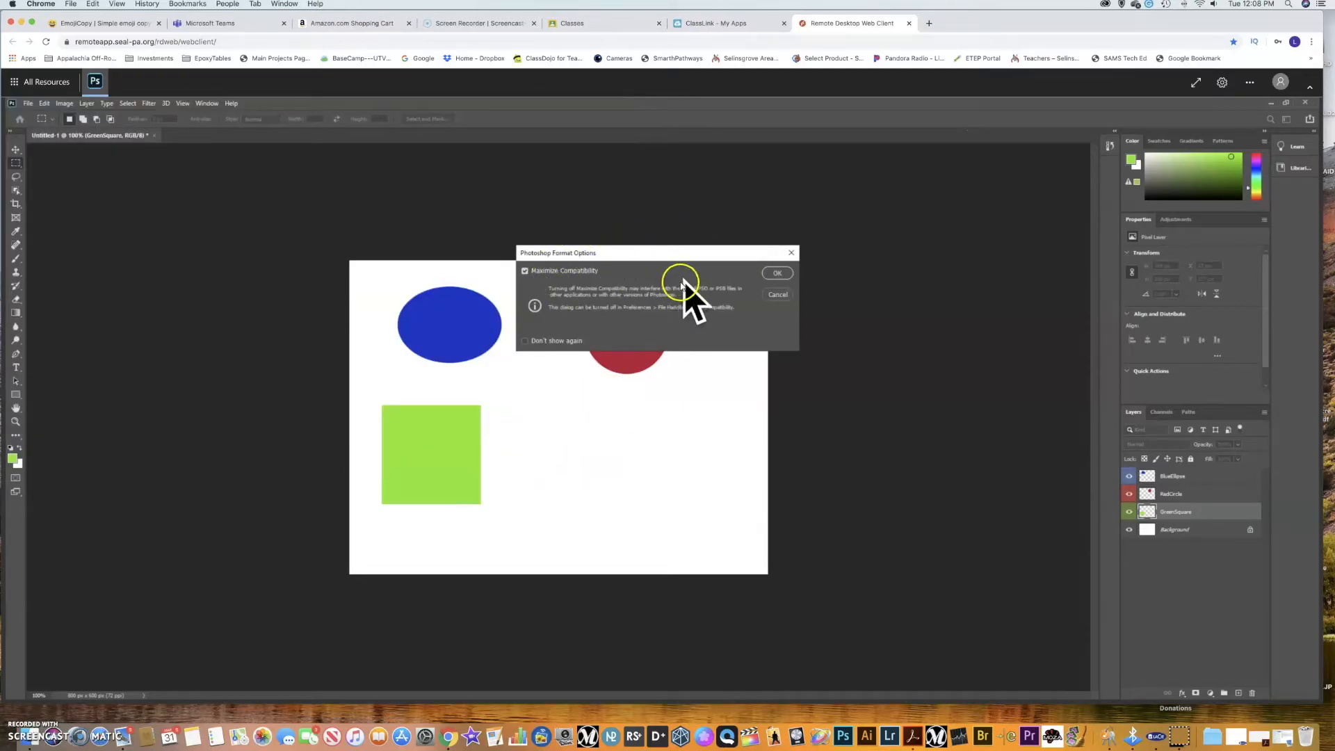
click(777, 273)
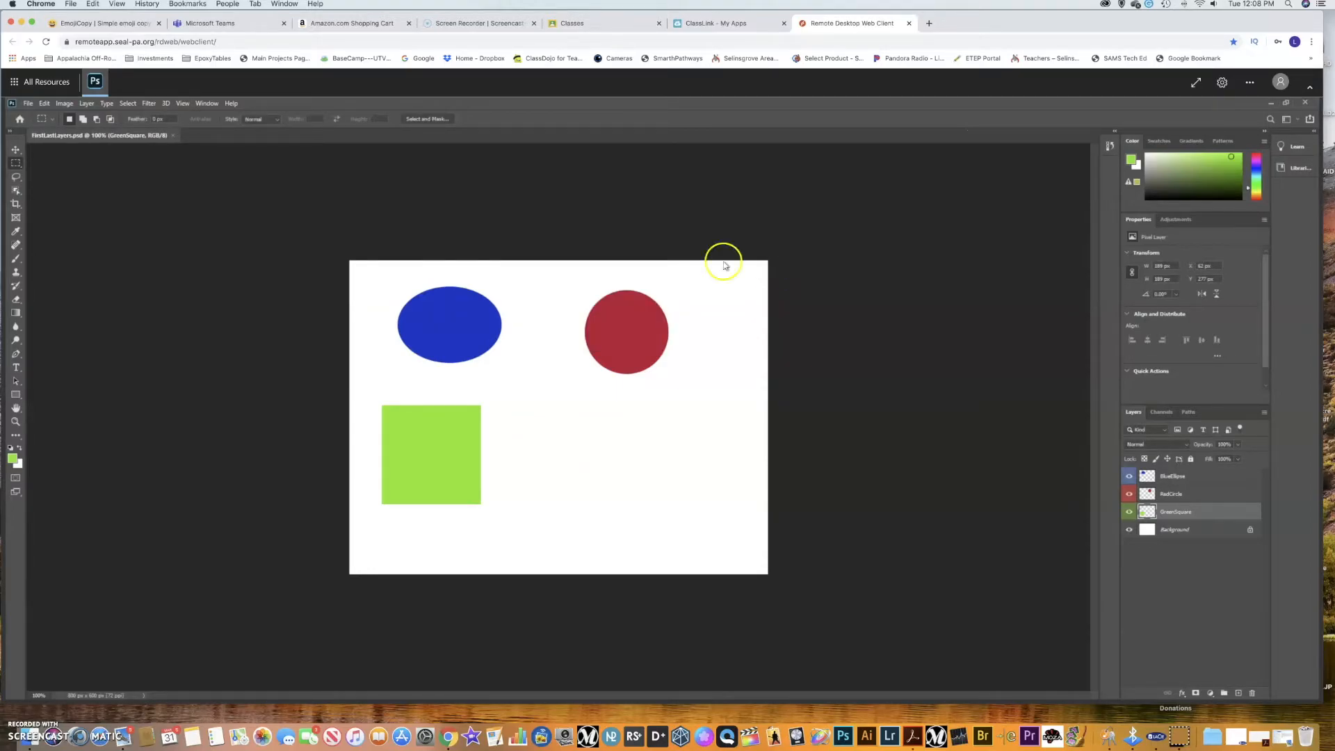
Open Drive File Stream from the remote work resources and move its window up over the Photoshop document.
click(47, 82)
click(236, 164)
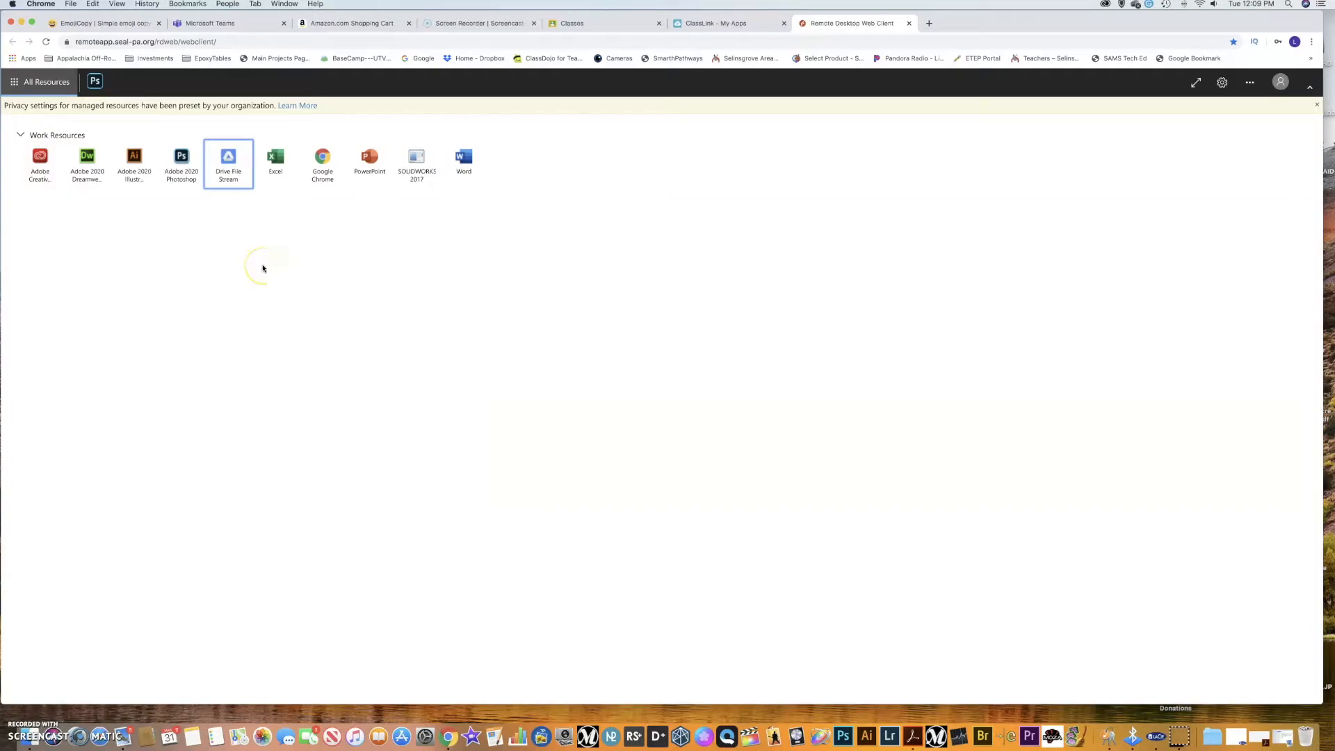
click(224, 168)
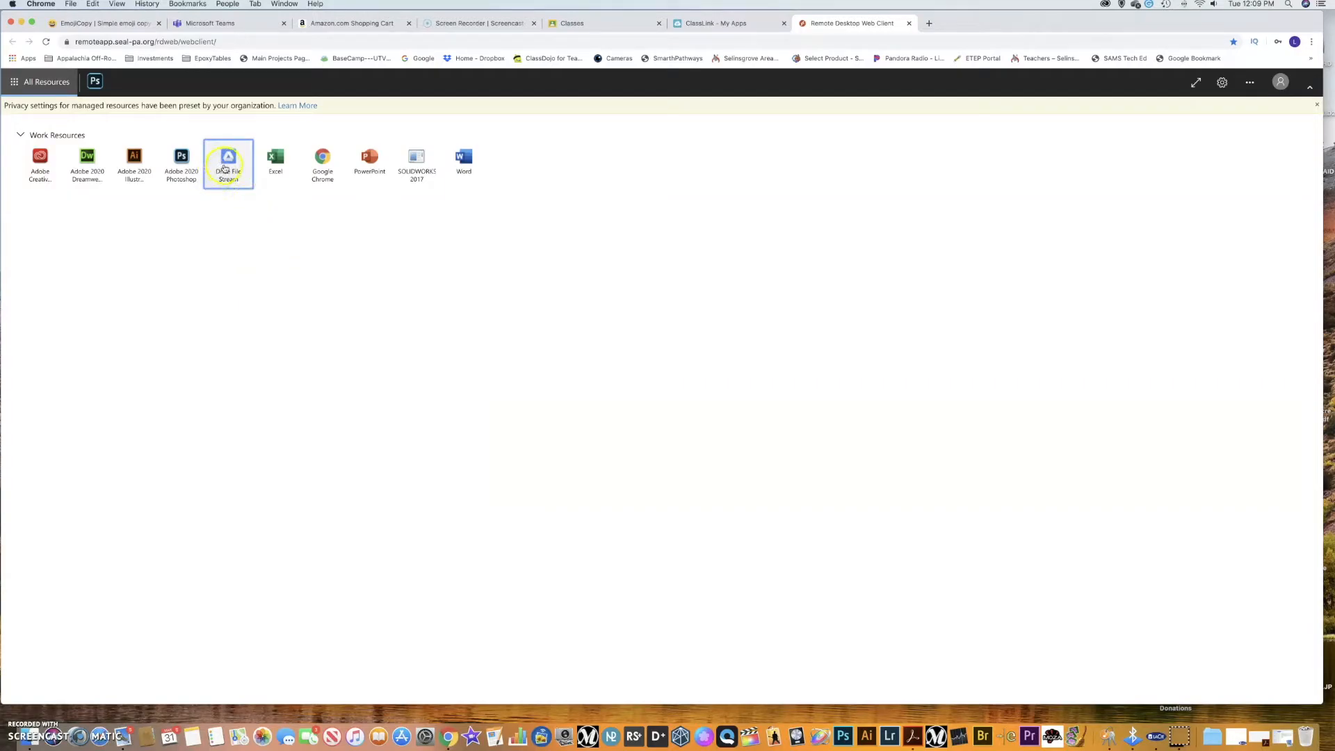
click(286, 261)
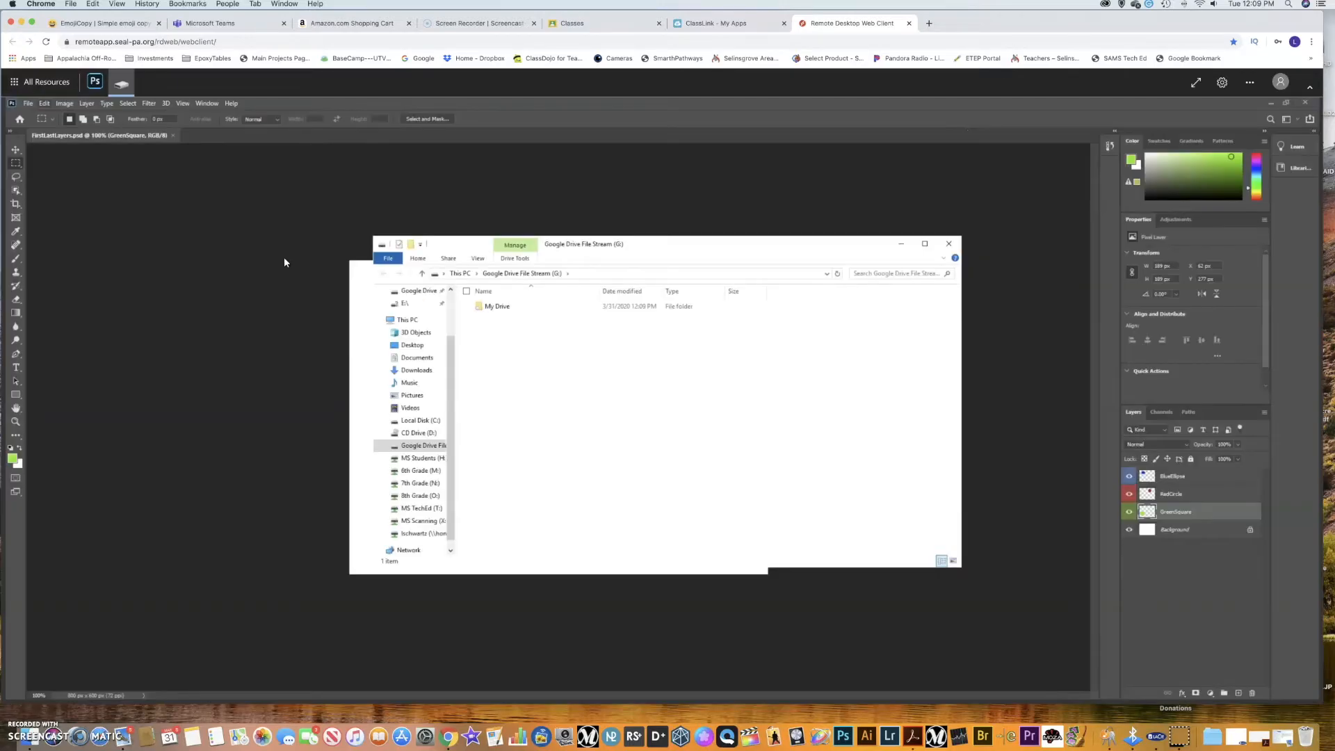
drag(650, 251, 536, 215)
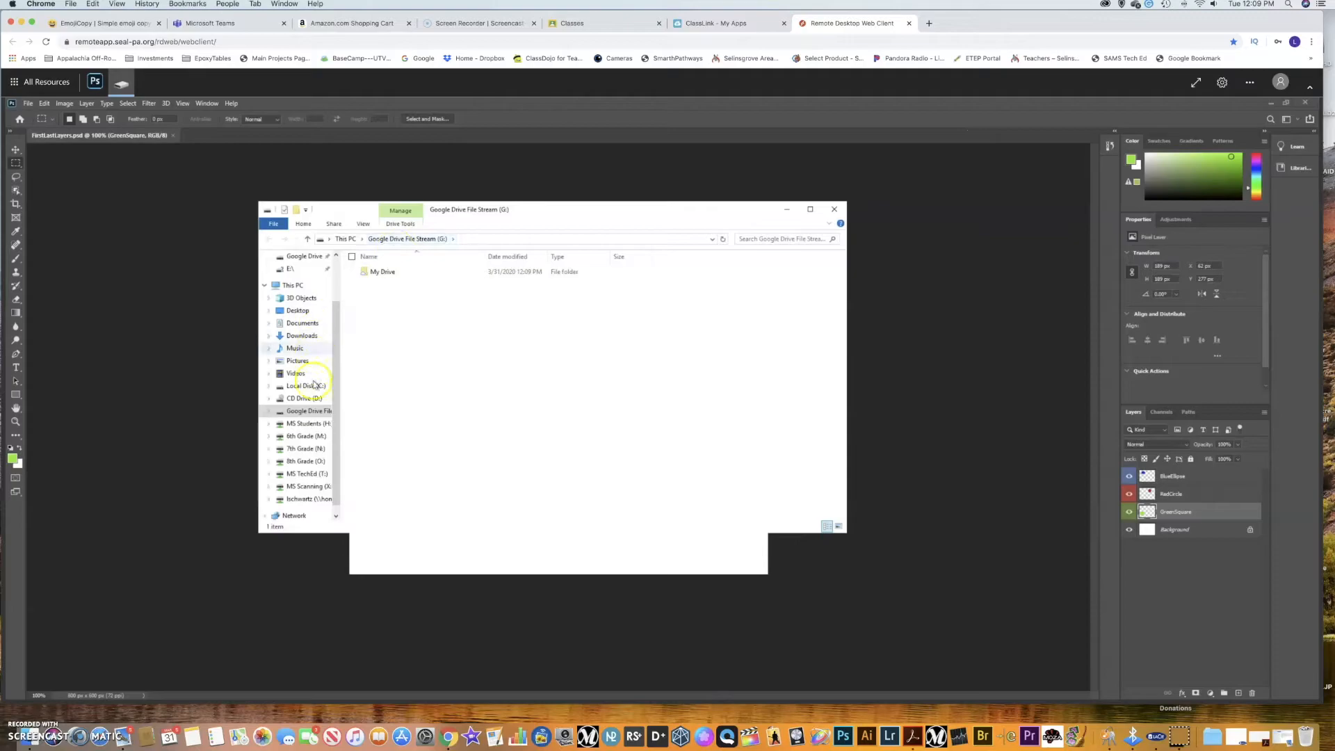
Open the MS Students (H:) drive and look through its student folders.
click(333, 388)
drag(334, 387, 332, 417)
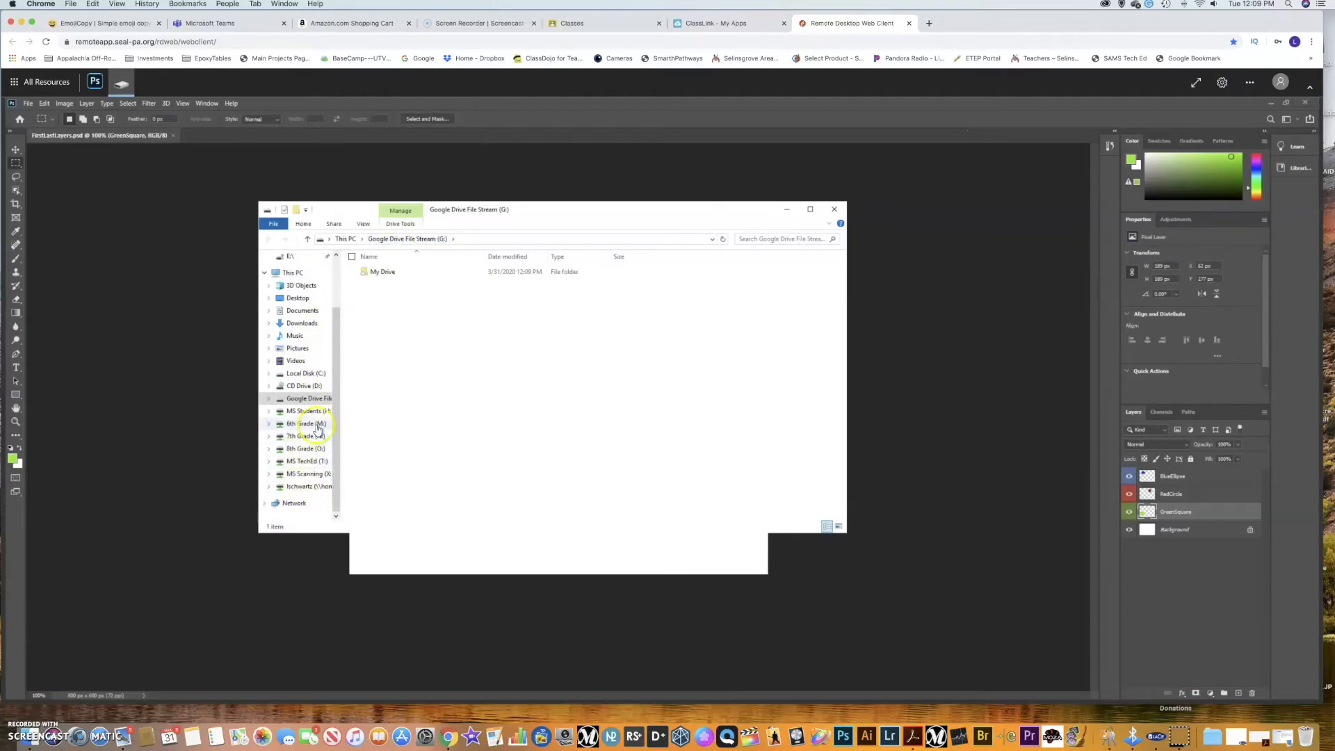
click(302, 412)
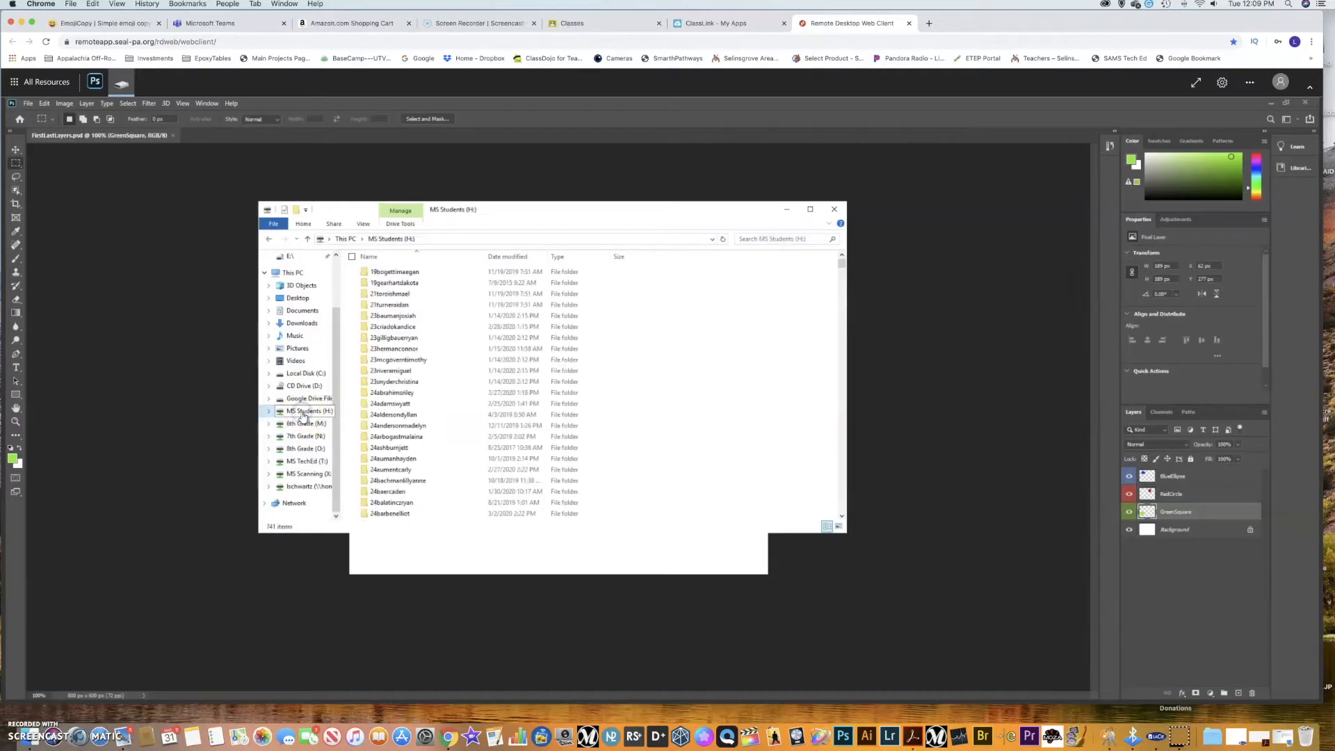
scroll(405, 385, down, 10)
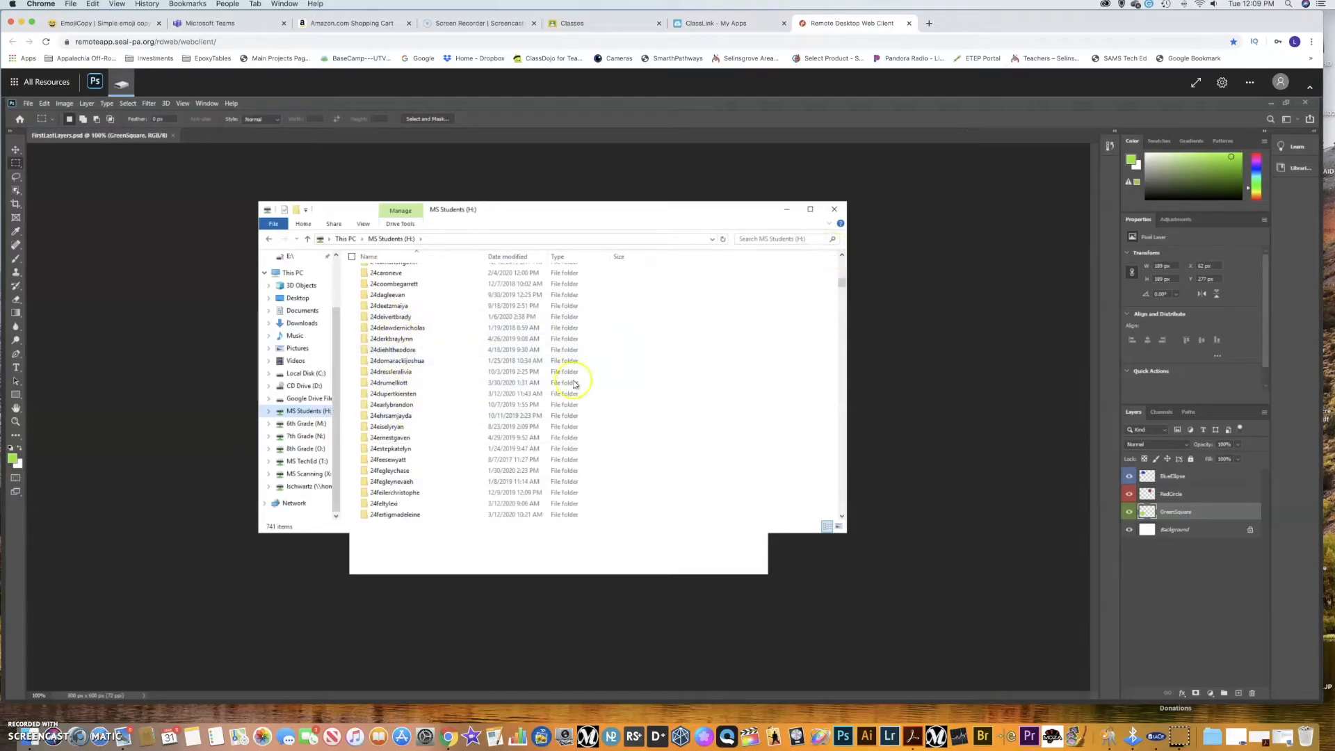
Open the personal Z: drive and go into TechEdOnline and its 1stPeriod folder to check the saved file.
click(309, 486)
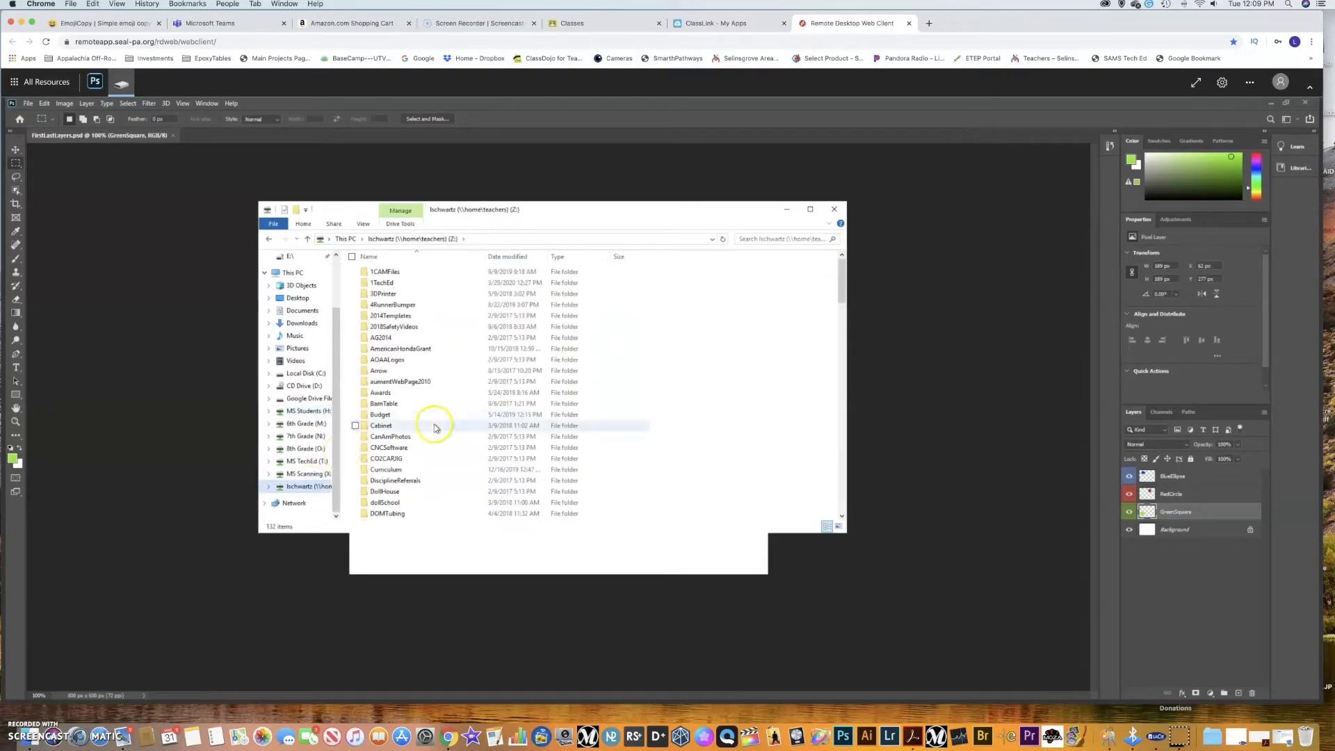
scroll(433, 426, down, 20)
scroll(435, 427, up, 7)
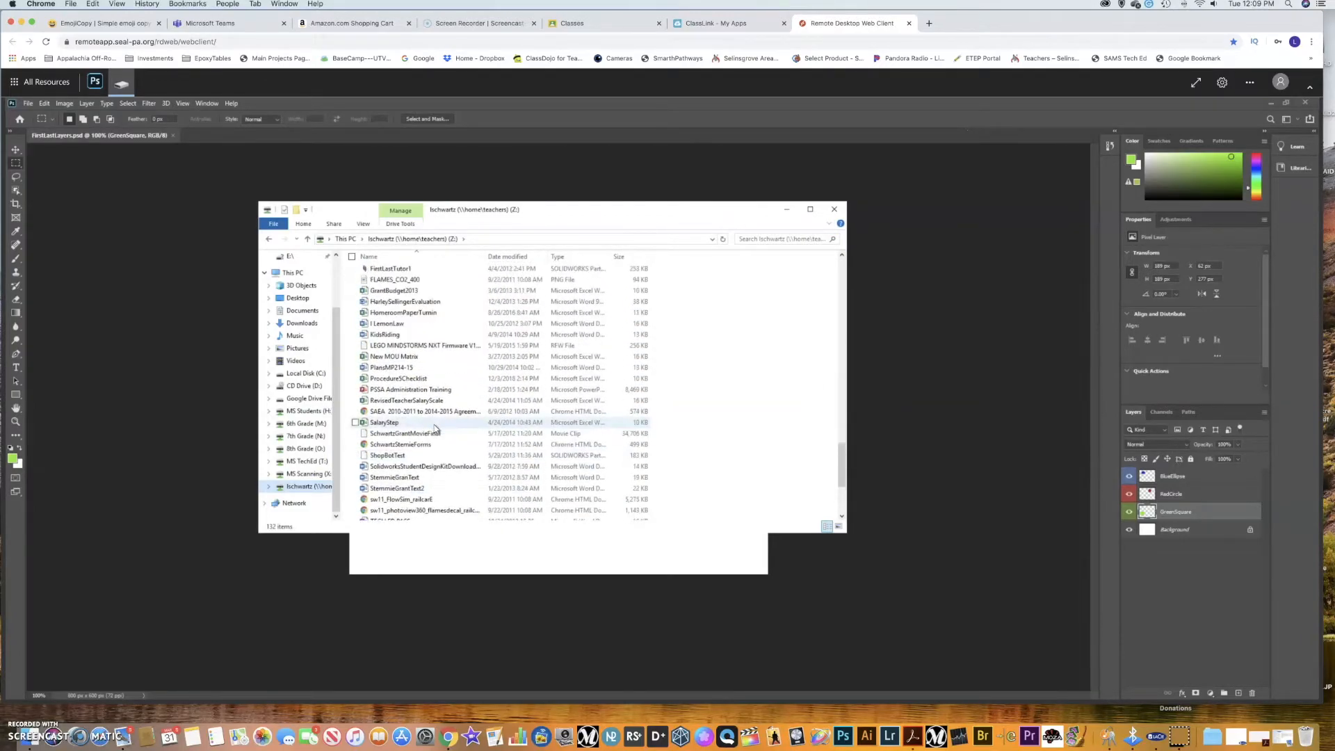
scroll(435, 427, up, 8)
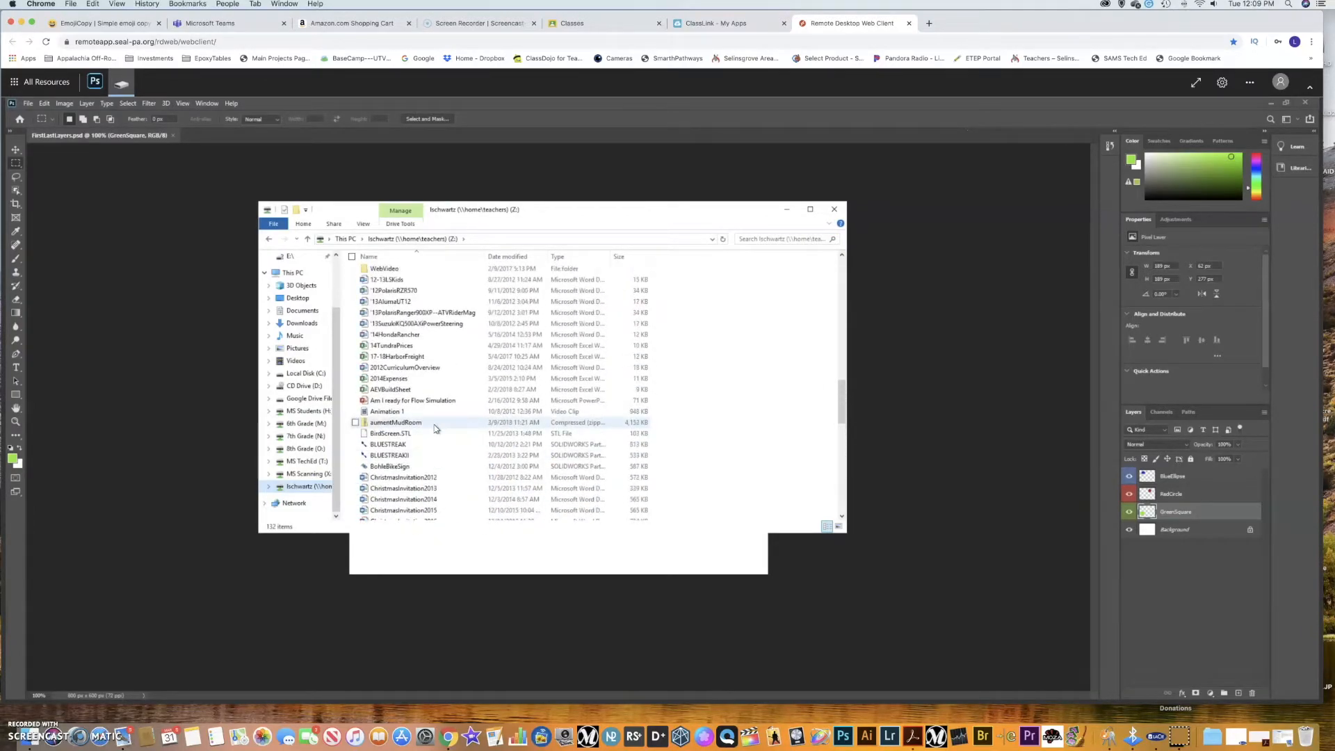
double_click(396, 413)
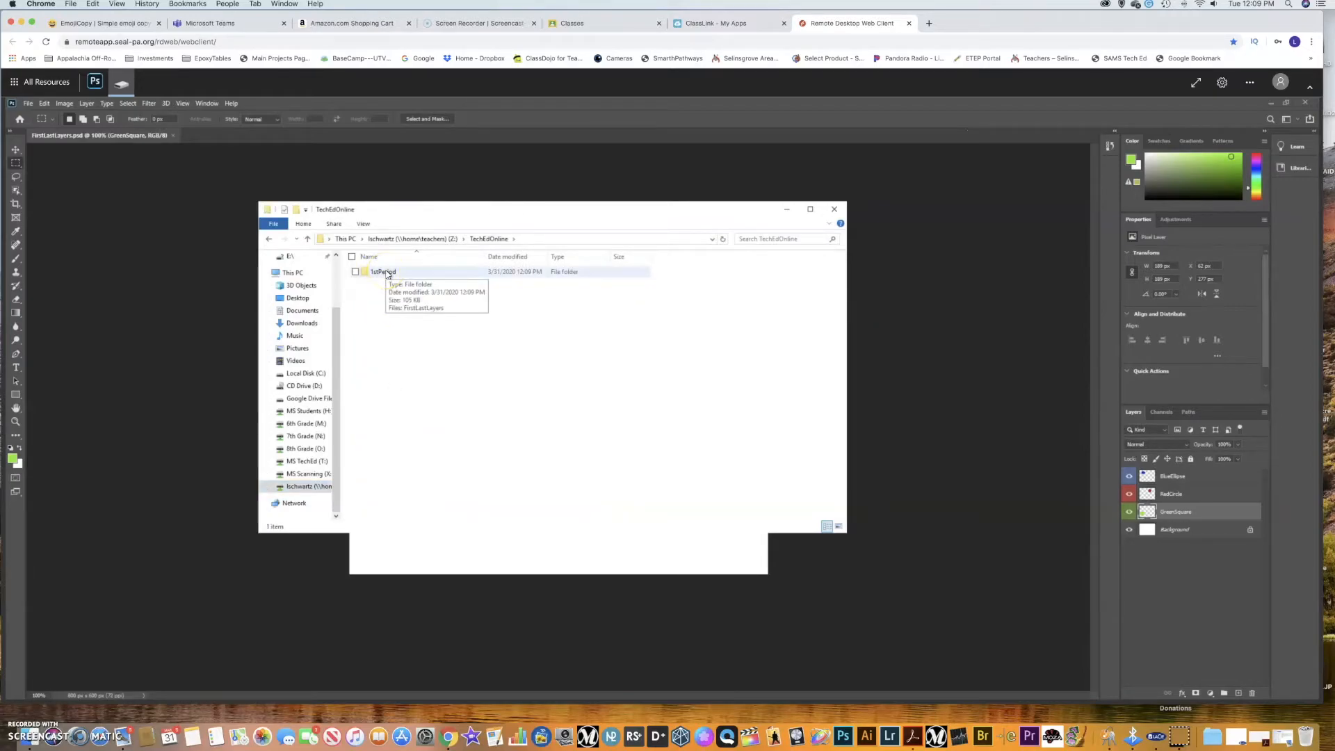
double_click(386, 272)
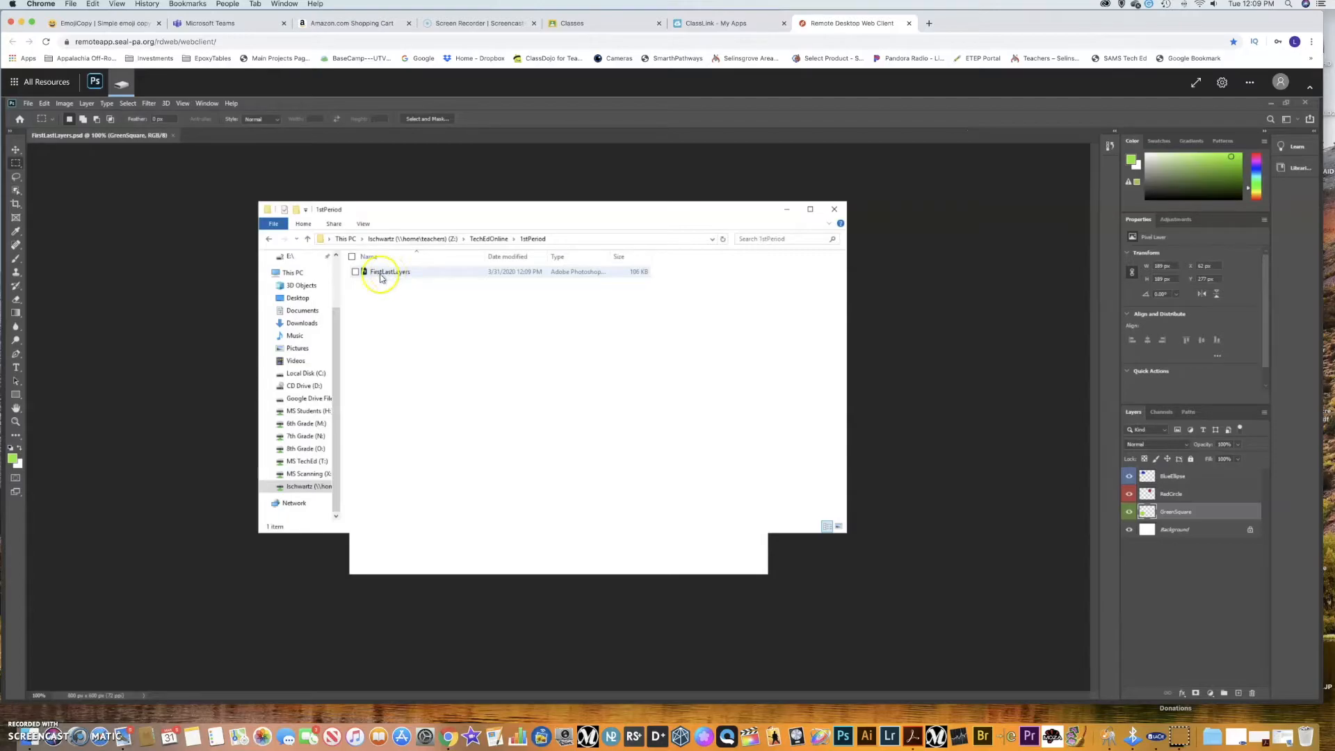
Close the file browser window and return to Photoshop with its window maximized.
click(835, 208)
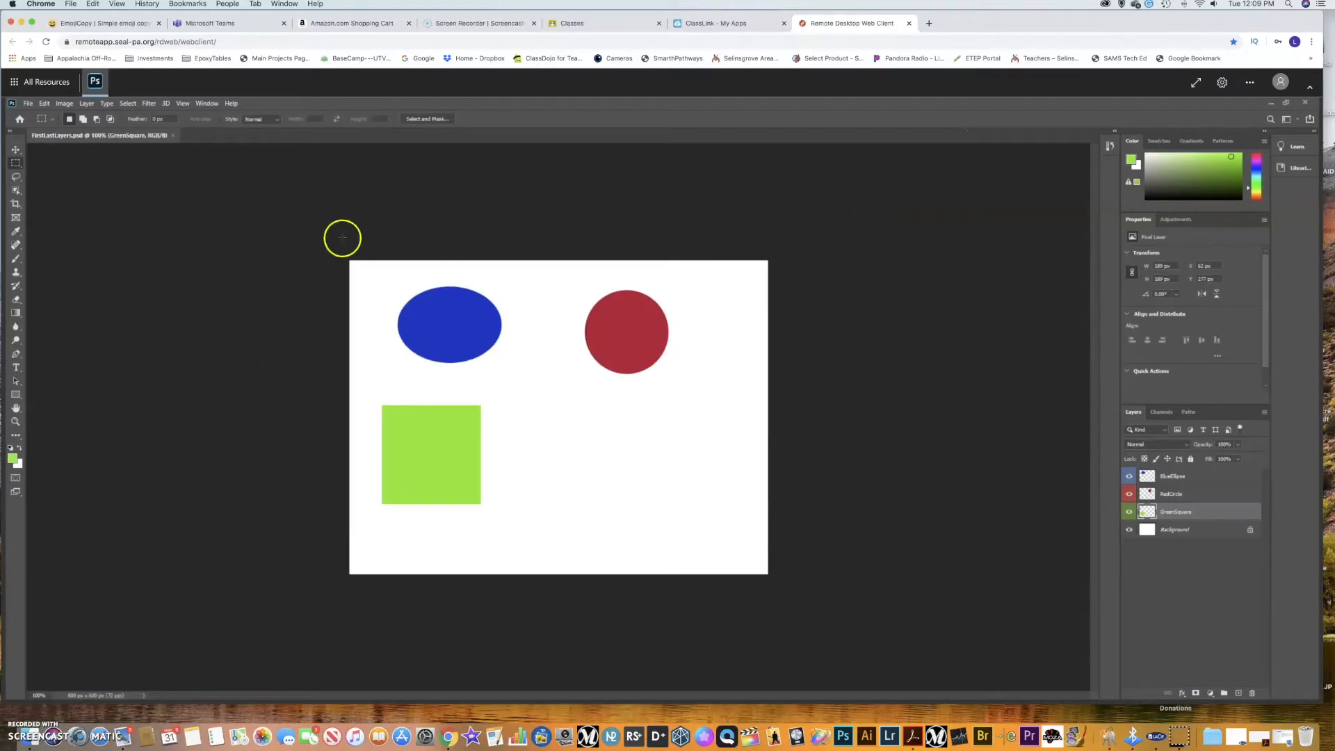
double_click(268, 98)
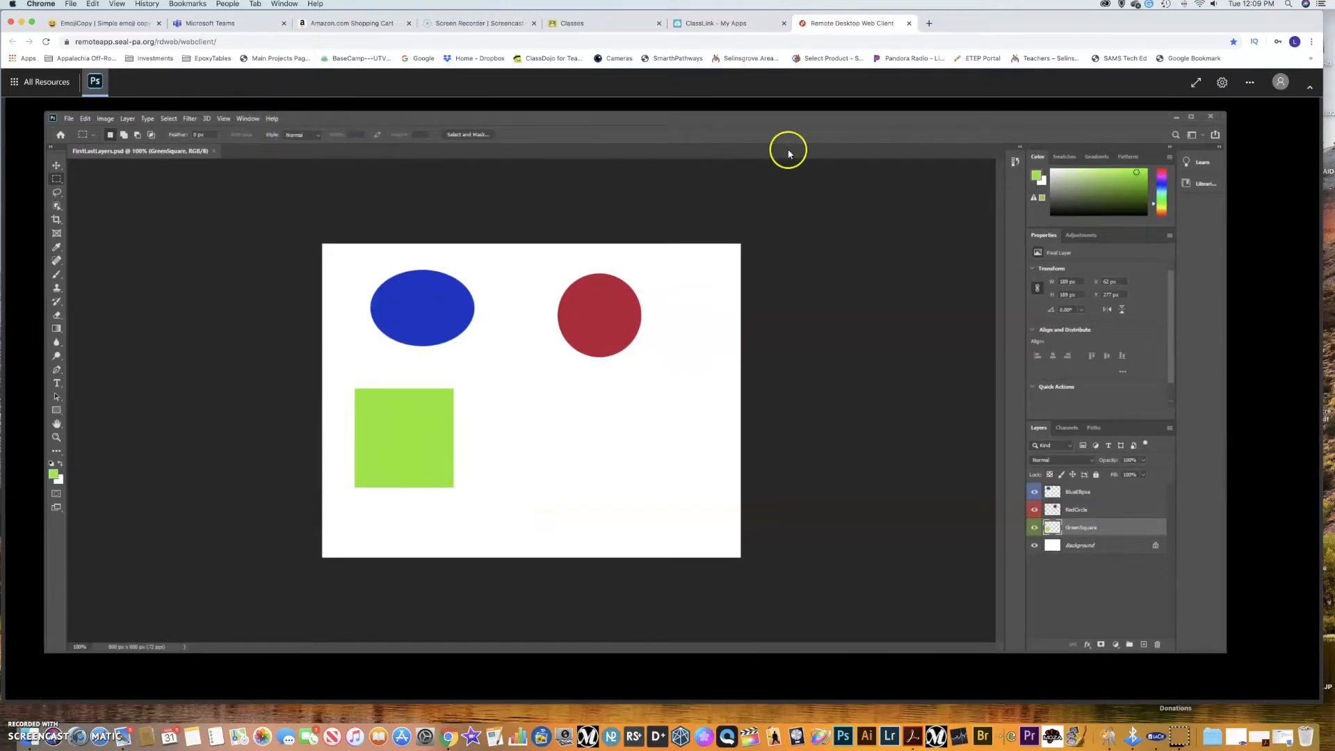
click(1190, 117)
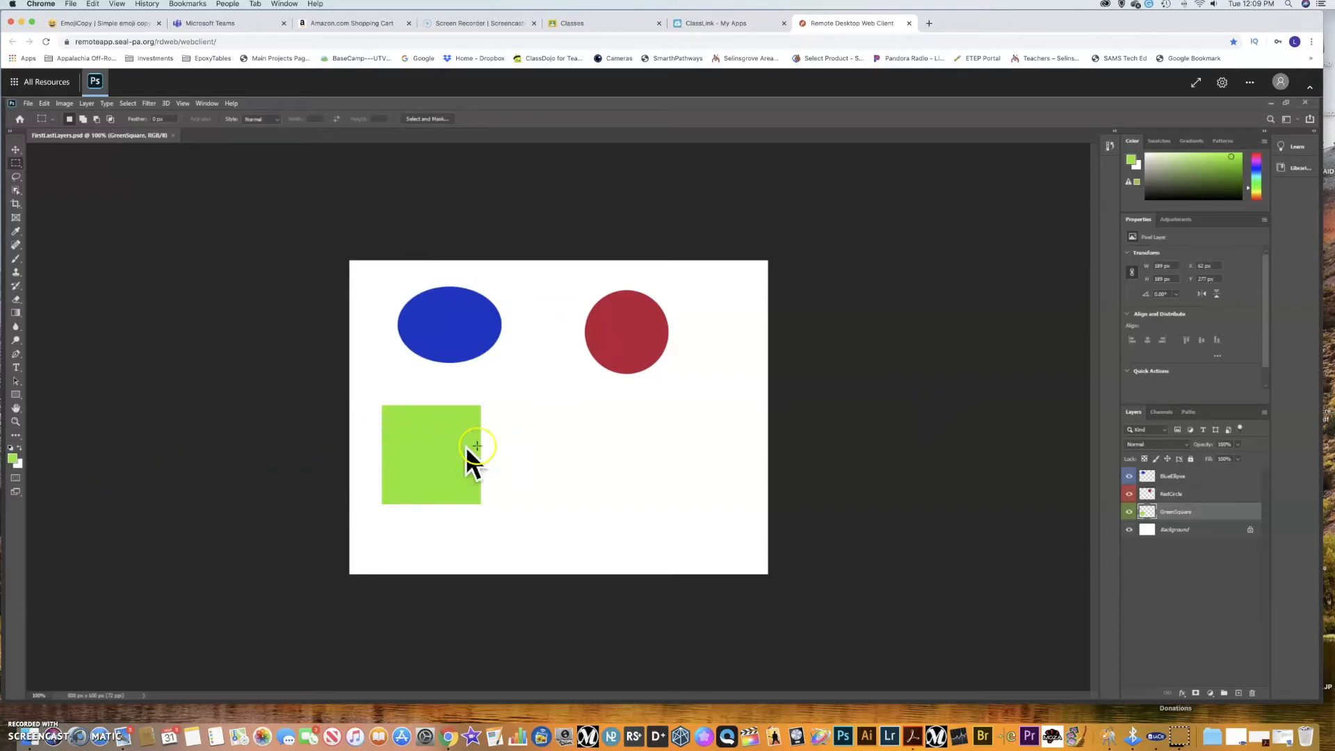
Add the text "First Last" with the Horizontal Type tool to the right of the green square.
click(16, 368)
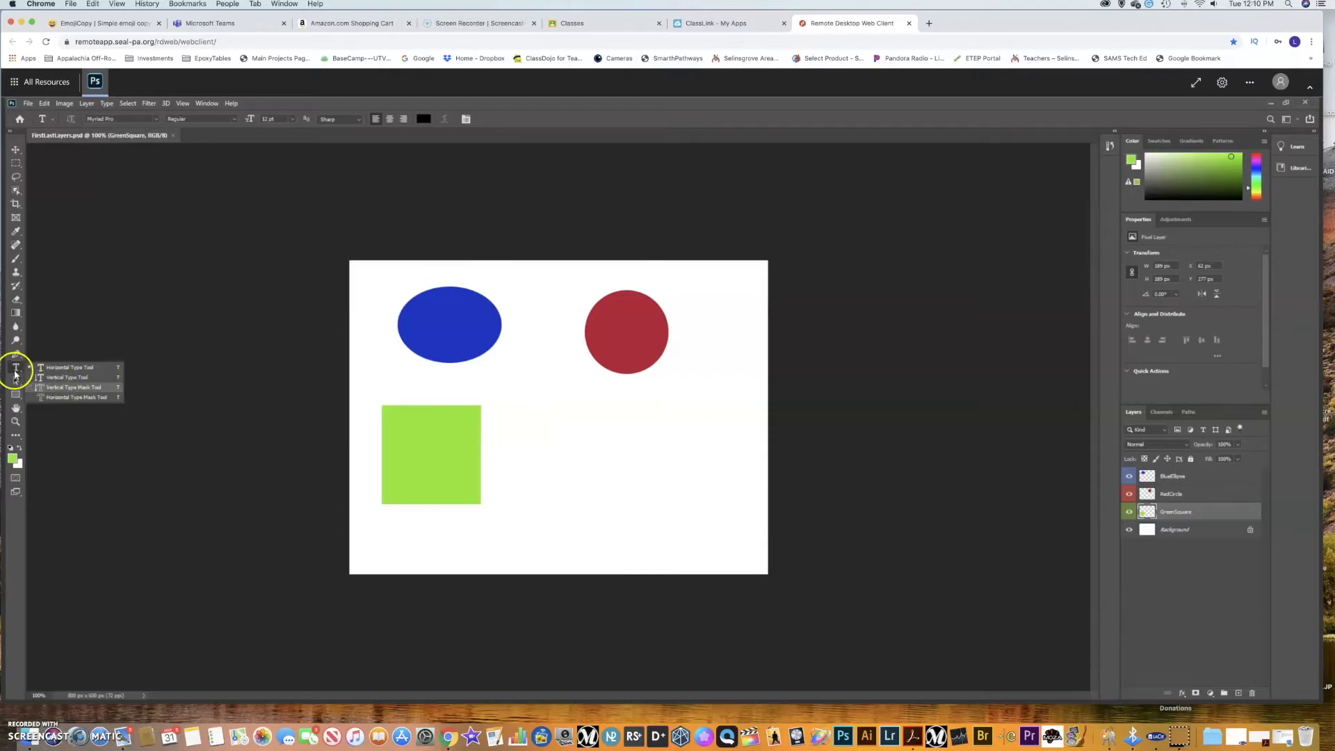
click(62, 369)
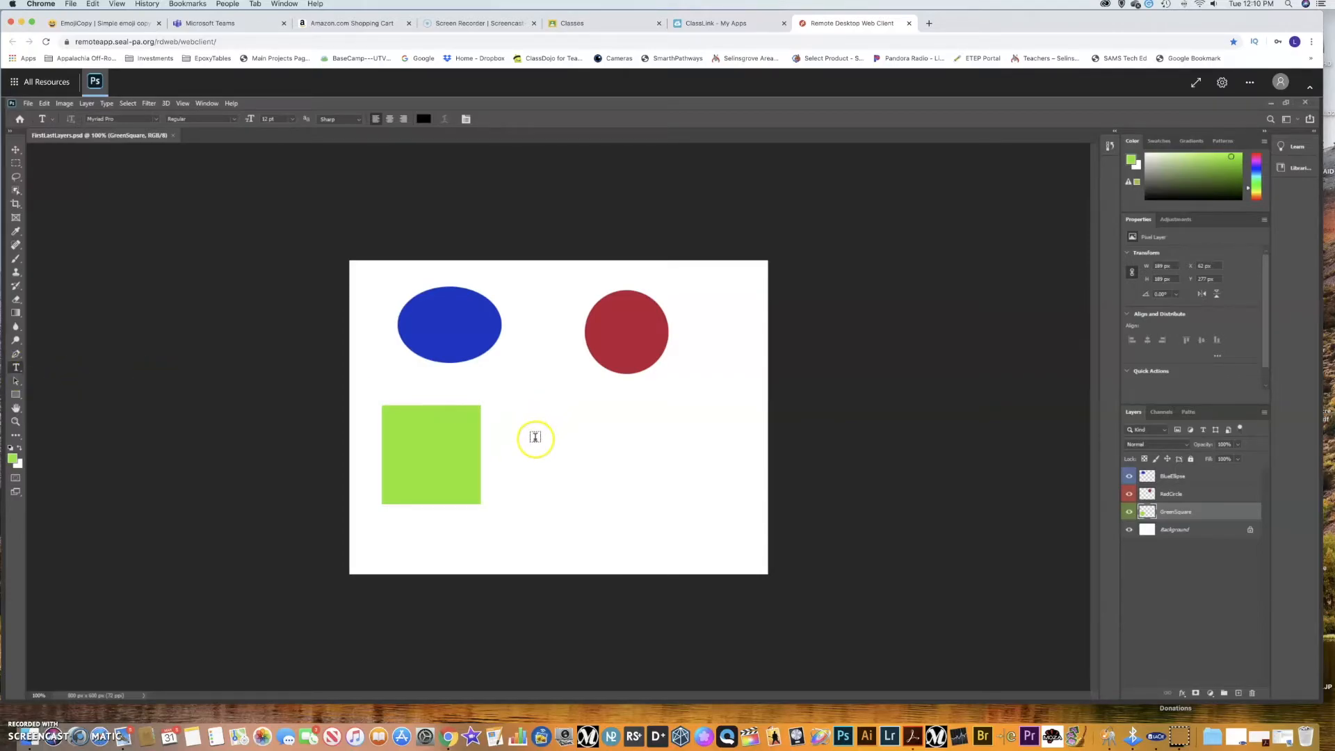
click(536, 438)
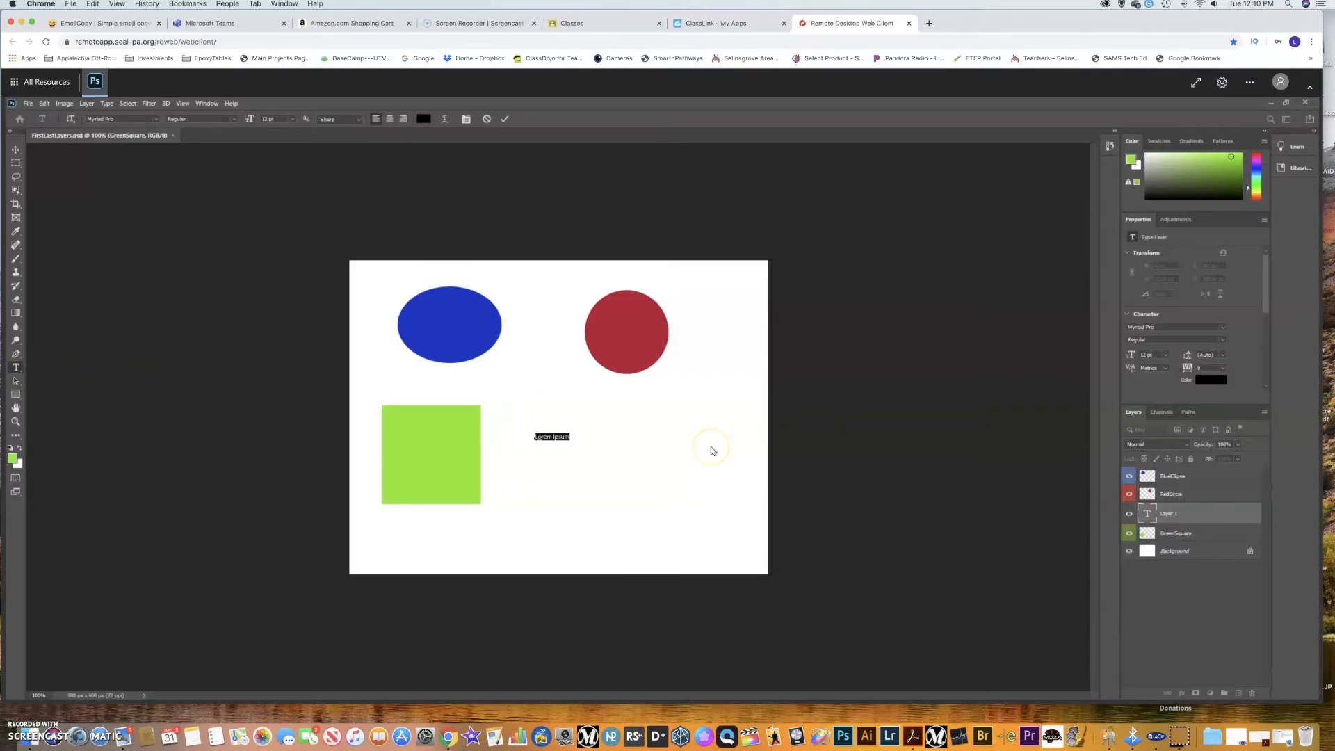
key(BackSpace)
text(airst Last)
Enlarge the whole First Last text, trying 72 pt first and finishing at 125 pt.
triple_click(546, 436)
click(290, 125)
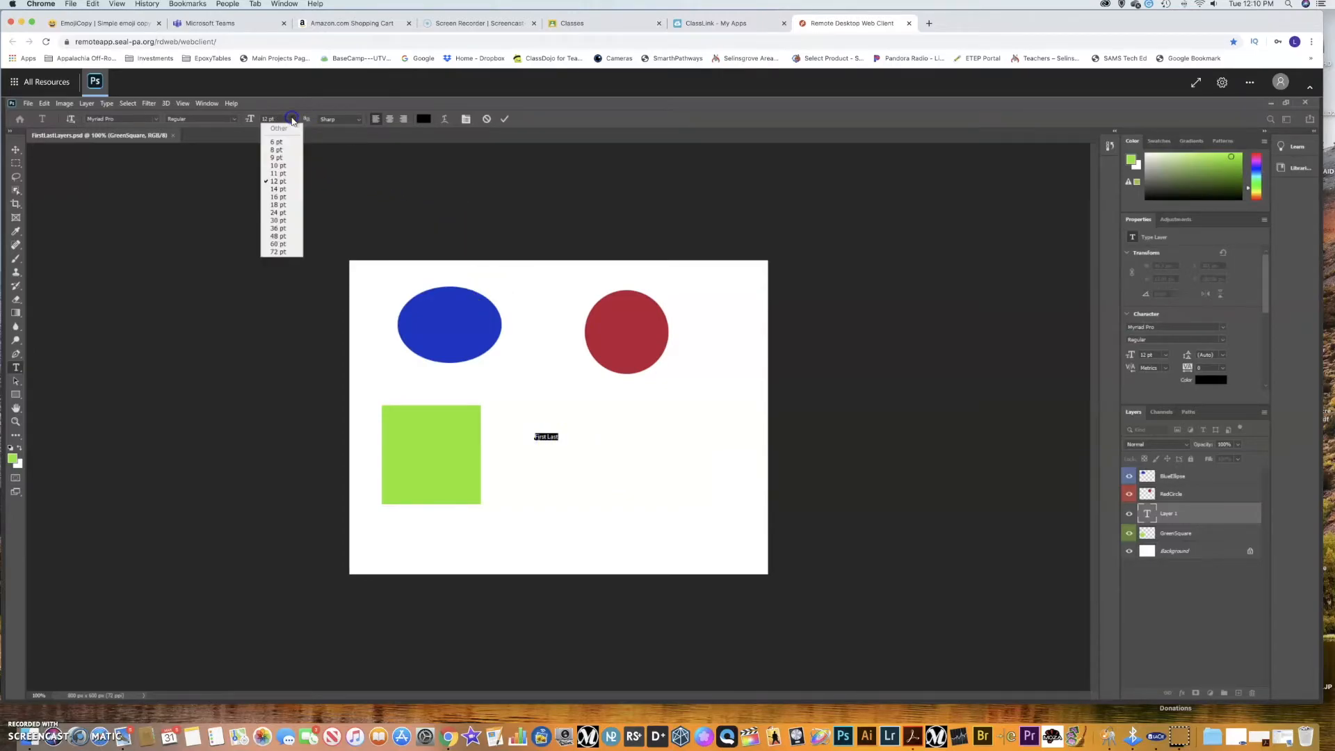
click(278, 252)
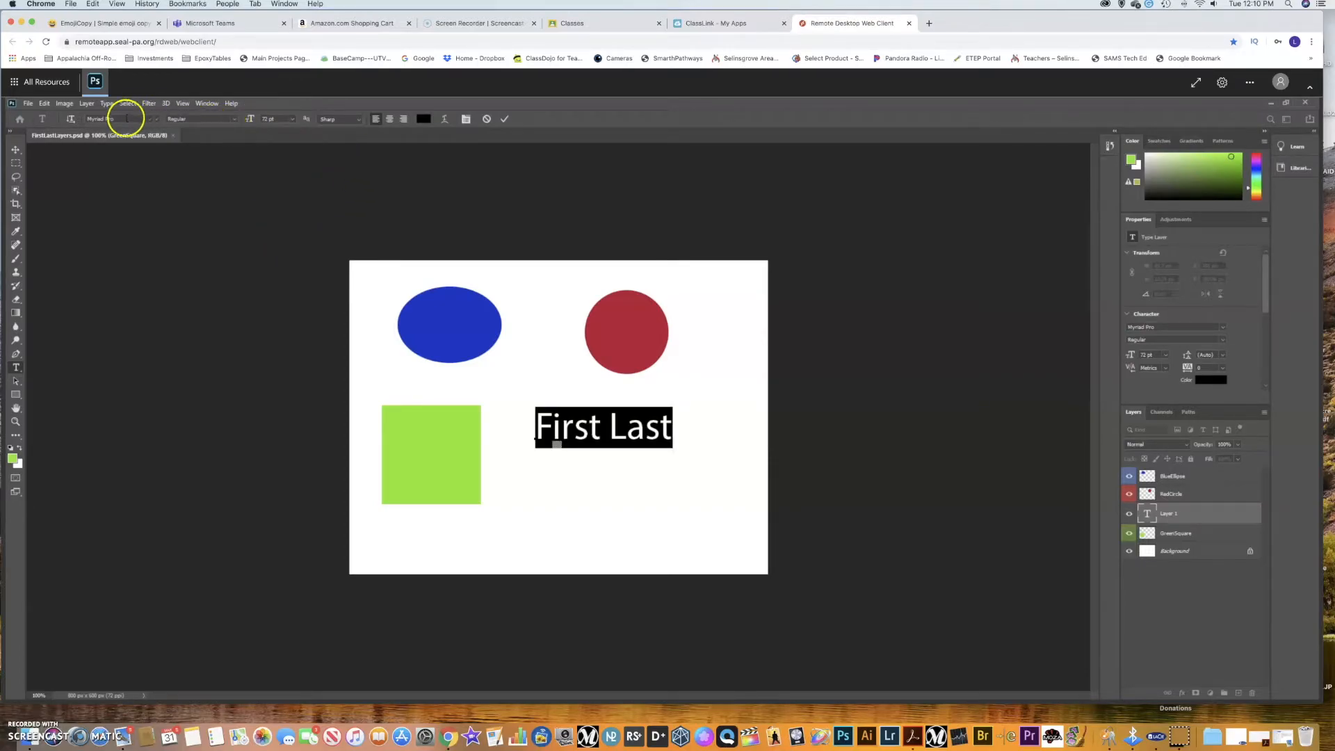
click(292, 120)
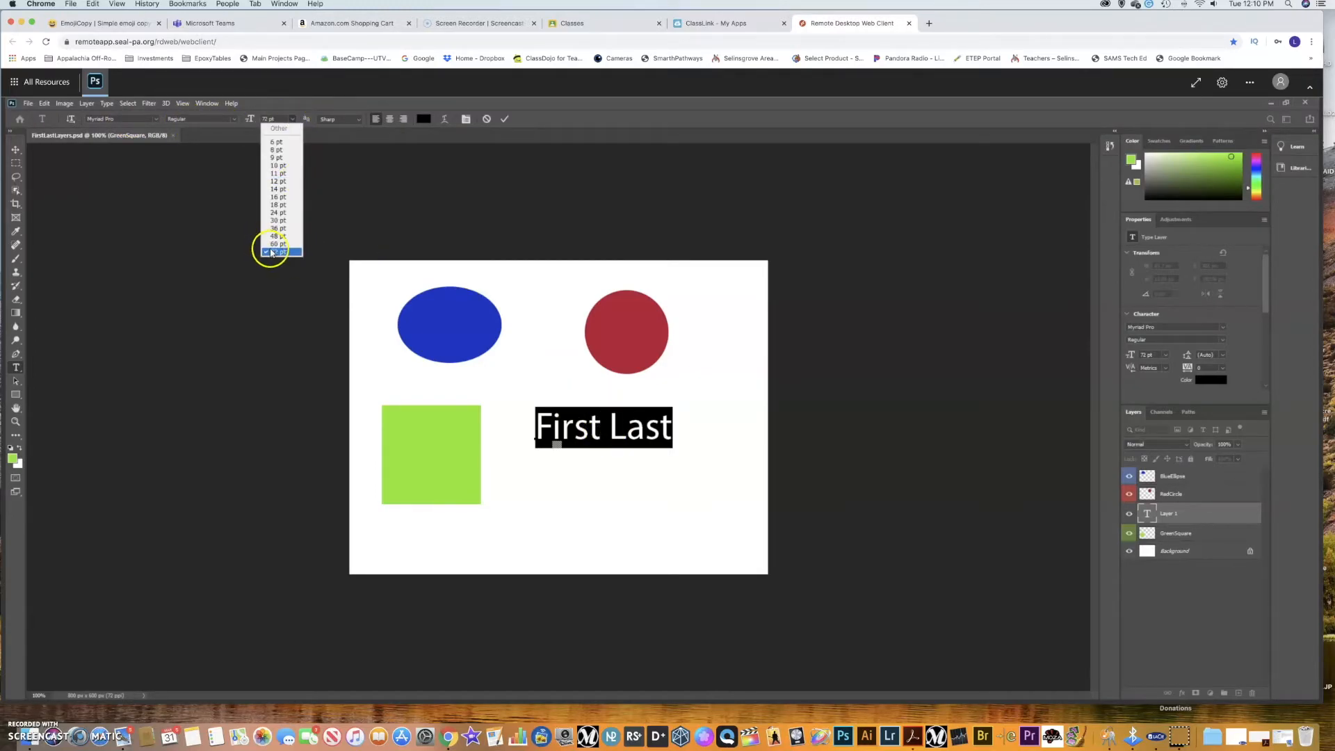
click(271, 116)
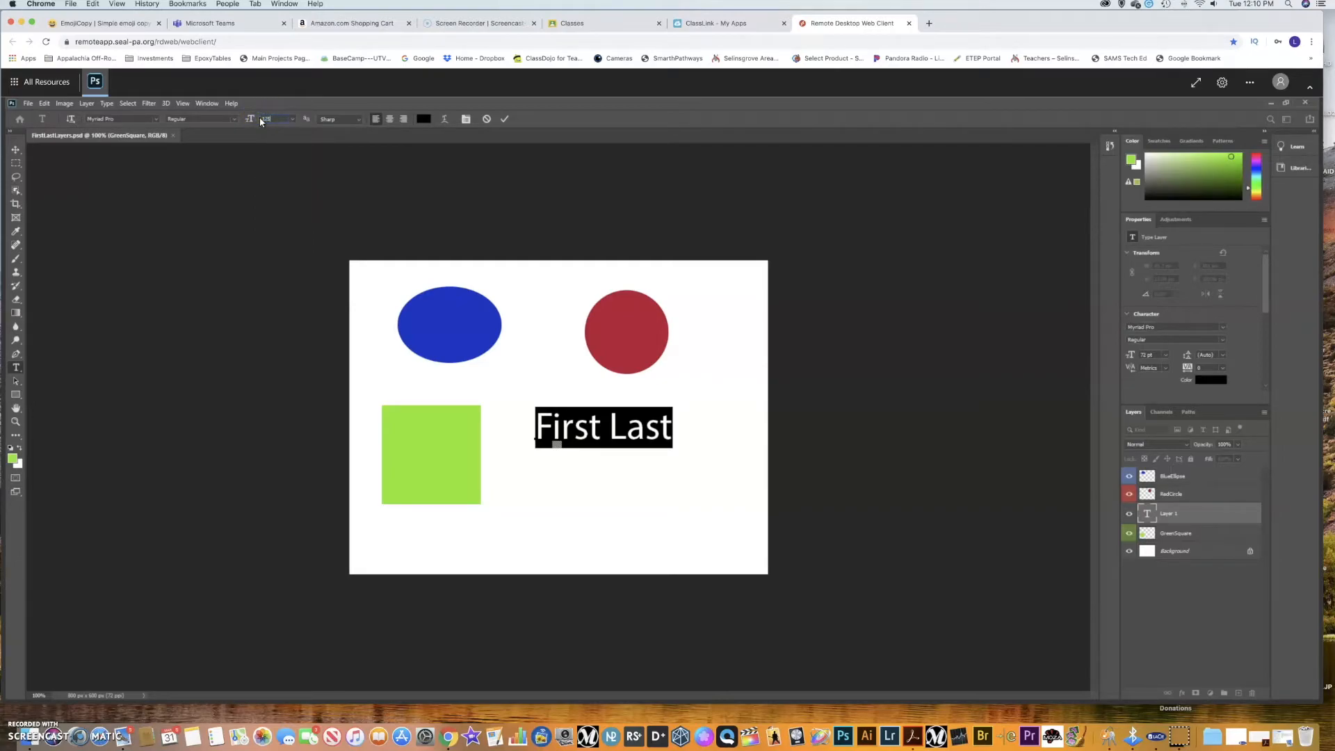
key(Return)
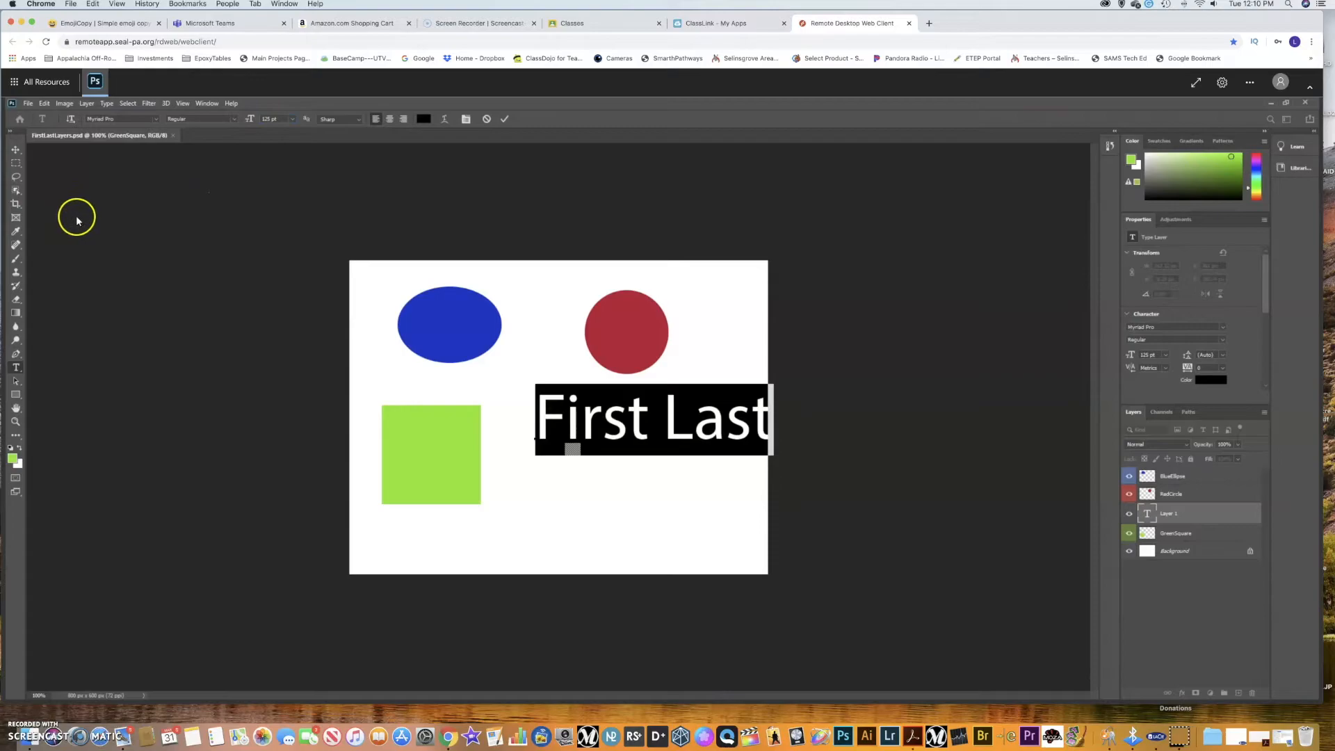
Change the First Last text colour to purple and commit the text edit.
click(424, 119)
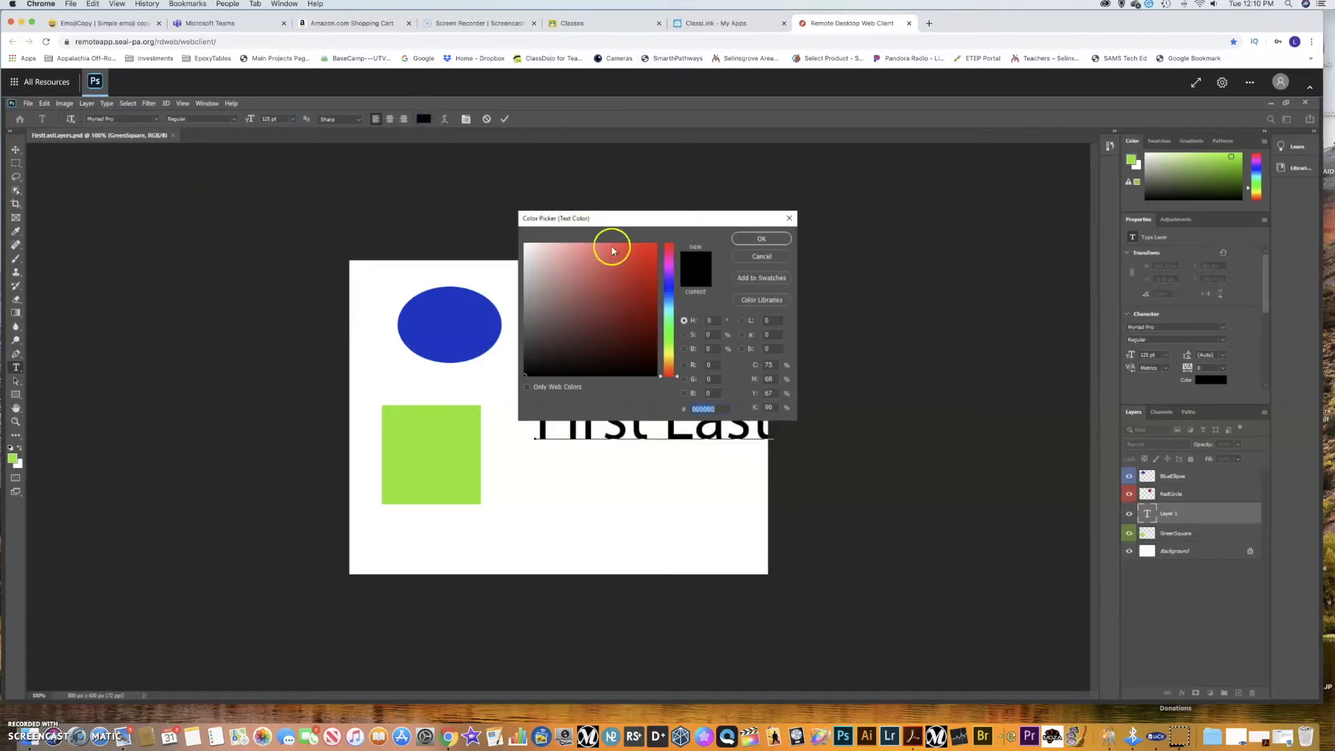
click(669, 270)
click(651, 255)
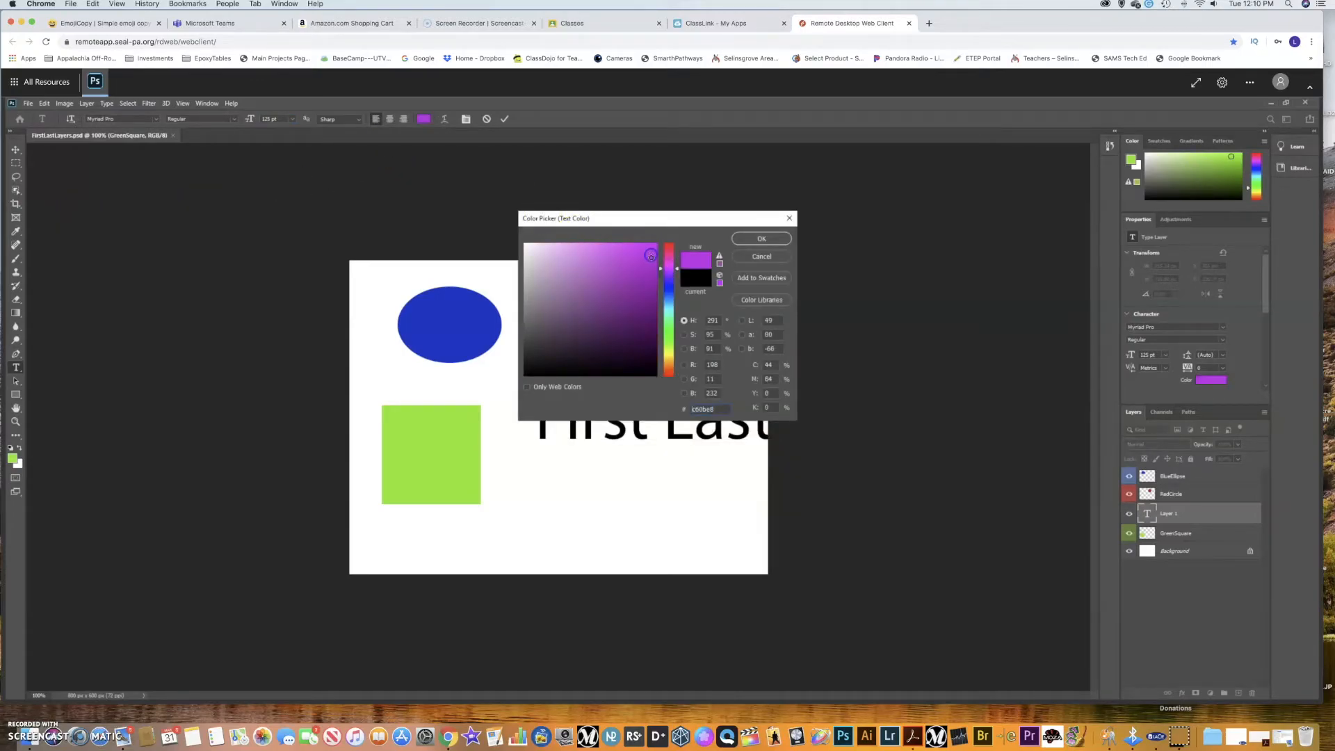
click(760, 239)
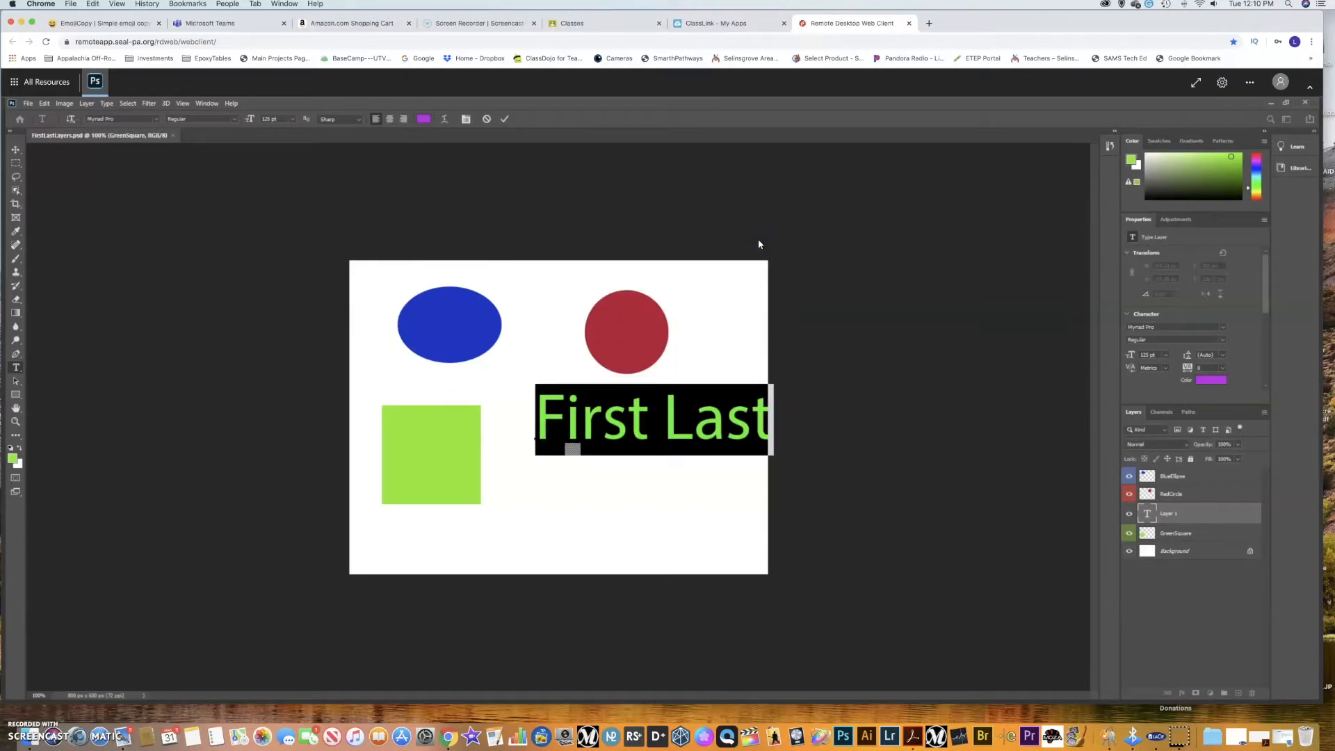
click(505, 119)
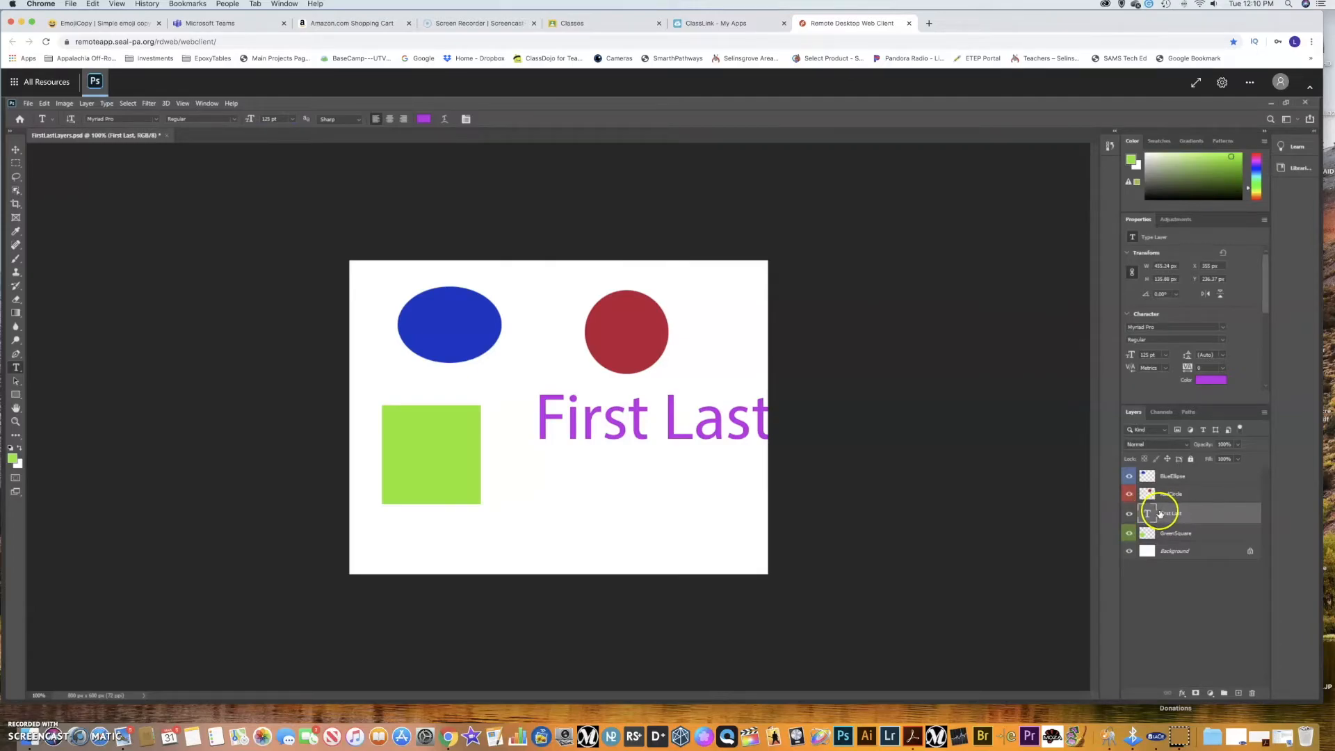
Move the First Last text to the bottom of the canvas and the GreenSquare layer's shape to the middle above it.
click(15, 150)
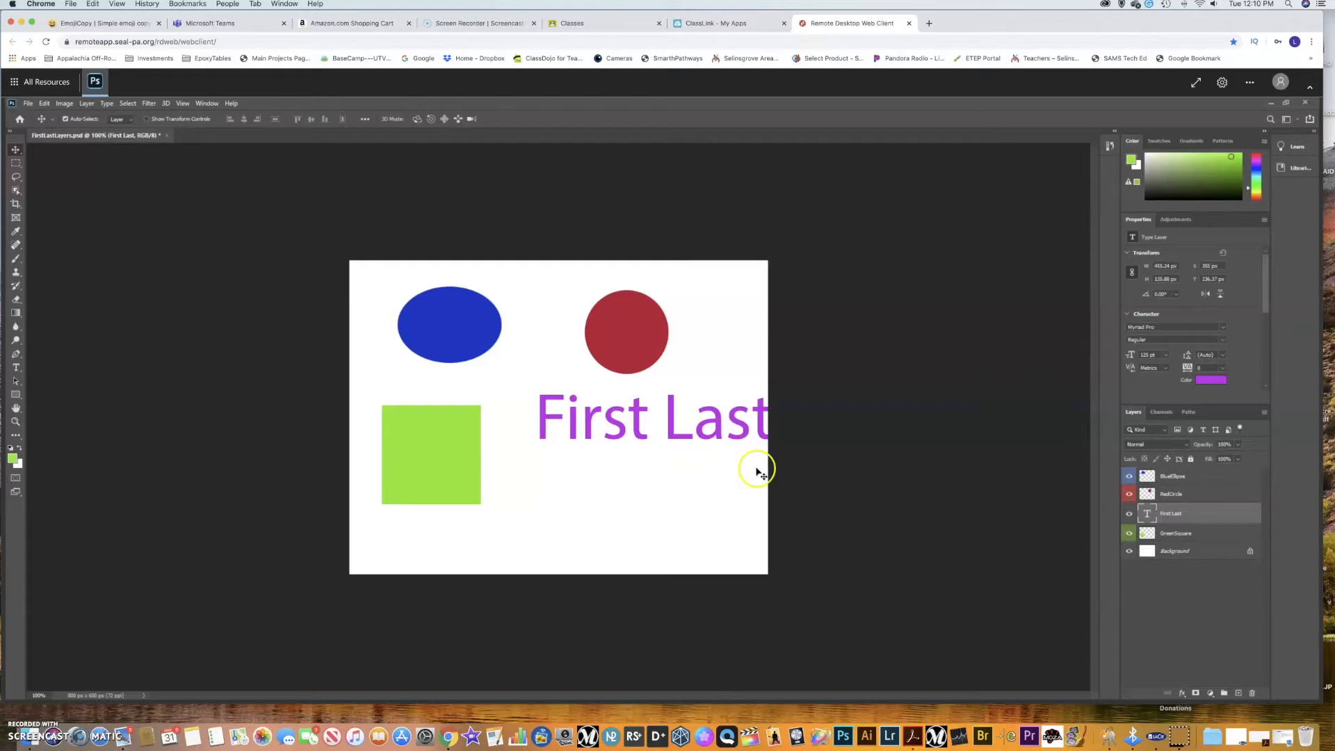
drag(720, 441, 676, 545)
click(1158, 532)
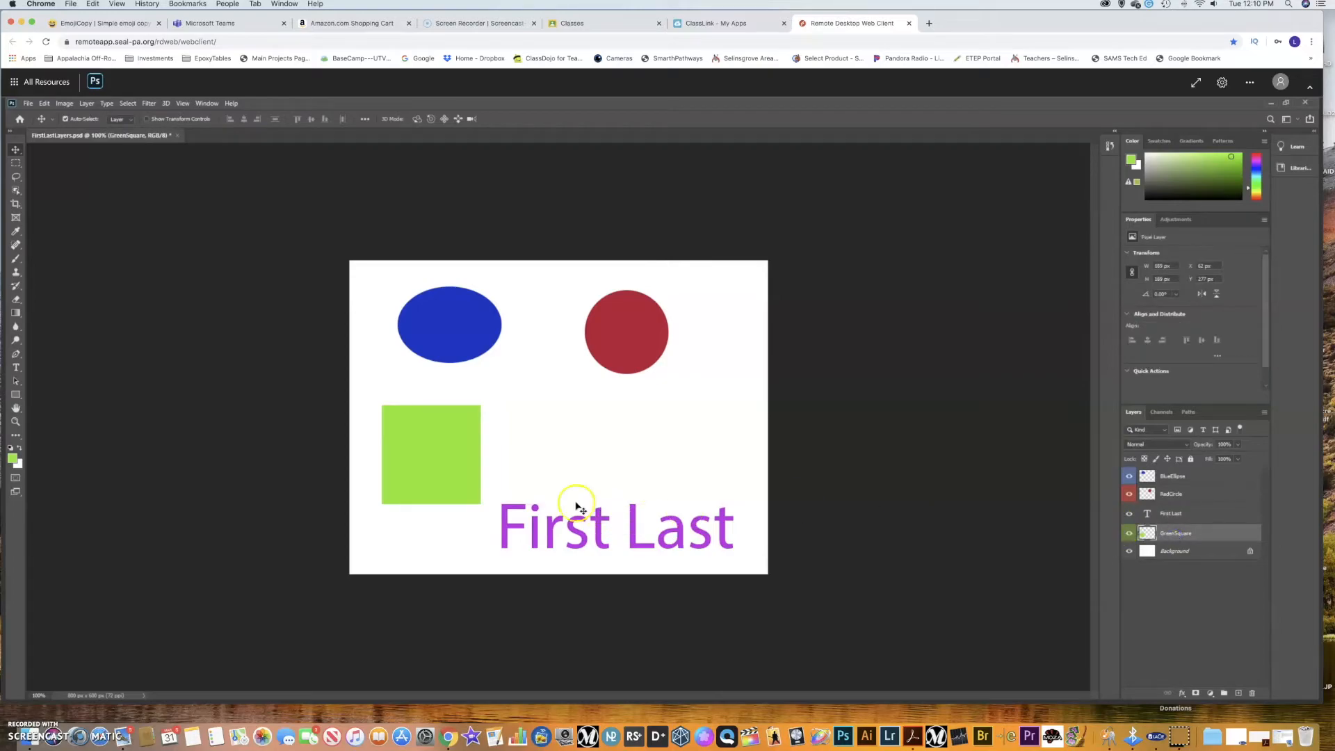
drag(456, 459, 593, 424)
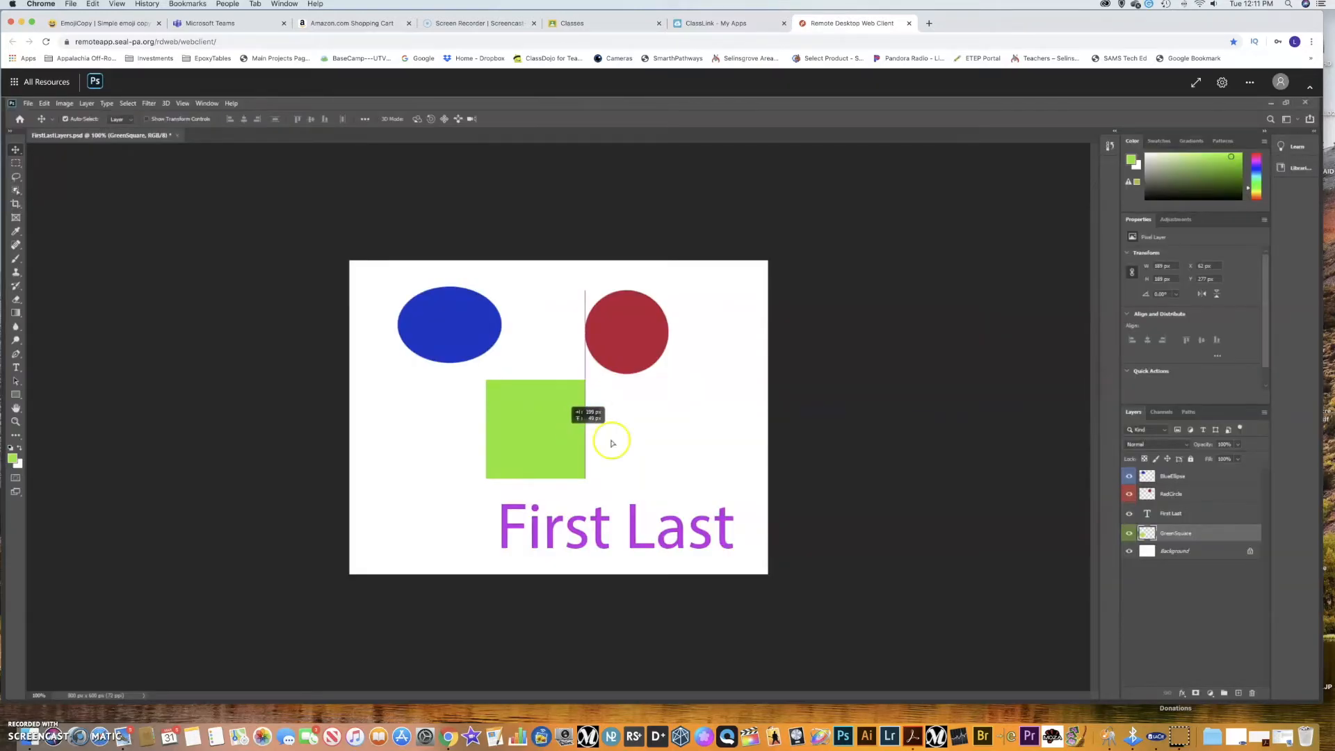
Shift the blue ellipse and the red circle slightly up and to the right, each on its own layer.
click(1181, 476)
drag(473, 334, 497, 331)
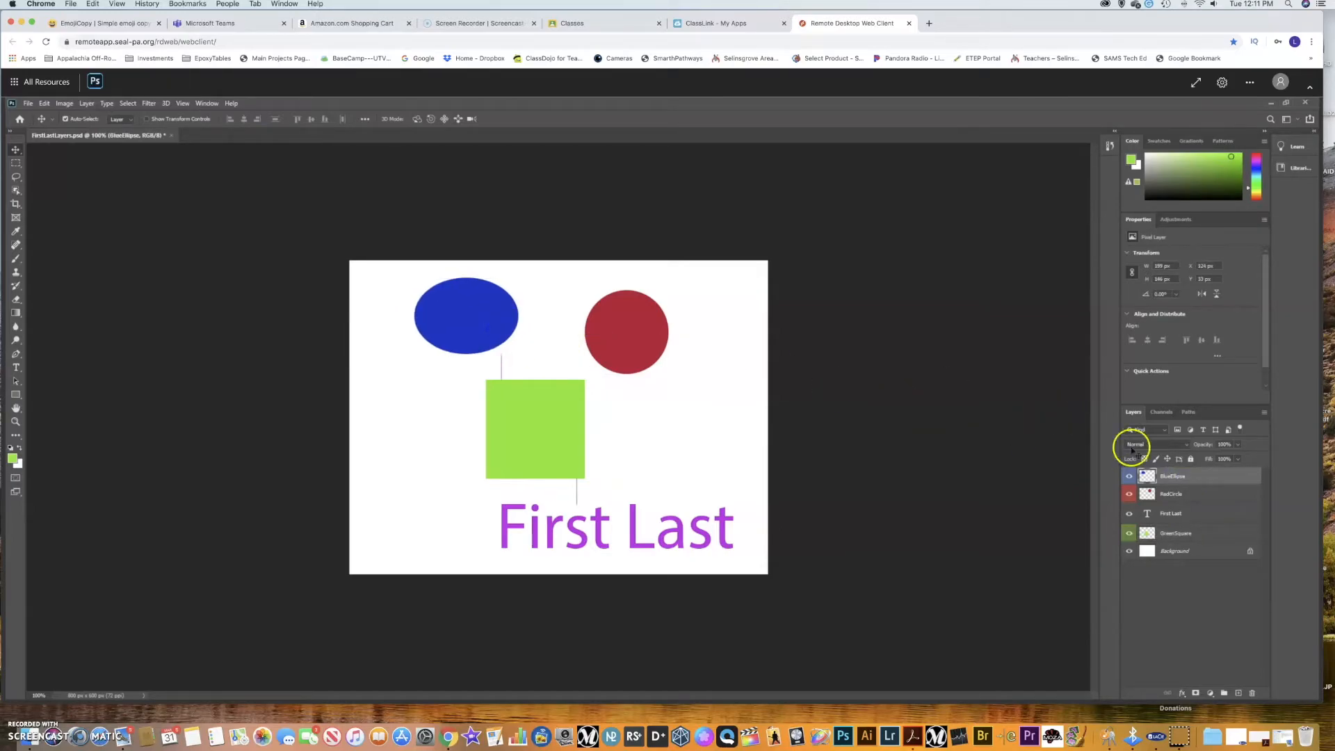
click(1186, 494)
drag(623, 328, 638, 315)
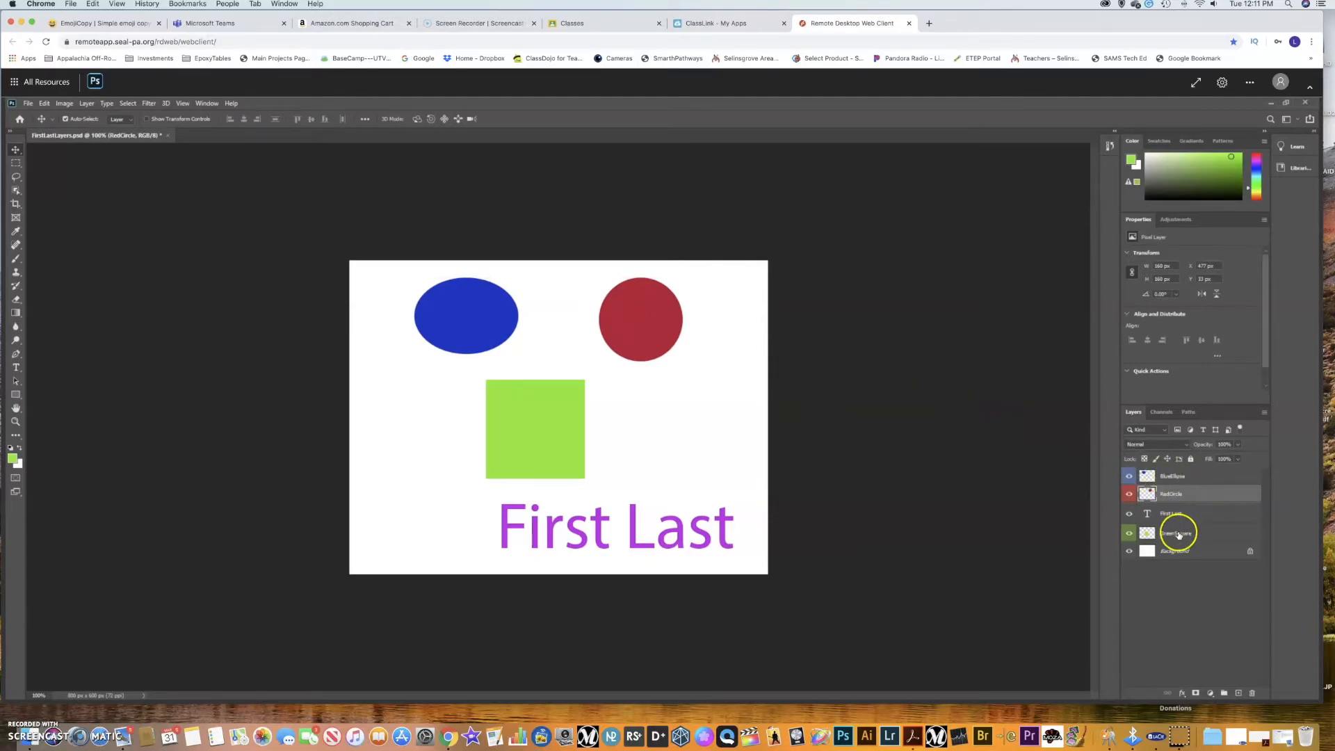
Reorder the layers so the First Last text layer sits directly below GreenSquare and above Background.
right_click(1167, 512)
drag(1164, 523, 1163, 534)
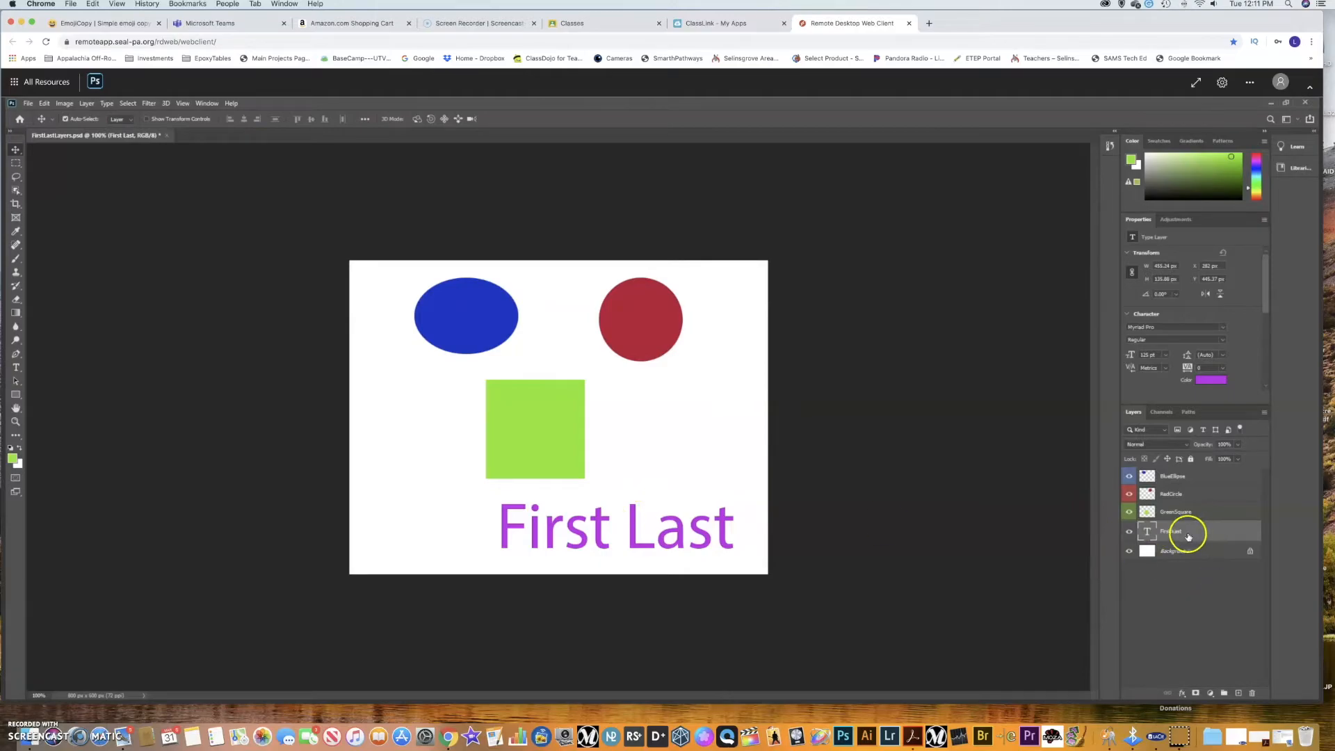
Move the green square over the top of the First Last text and the red circle over the square's upper edge.
click(1172, 514)
drag(566, 450, 589, 484)
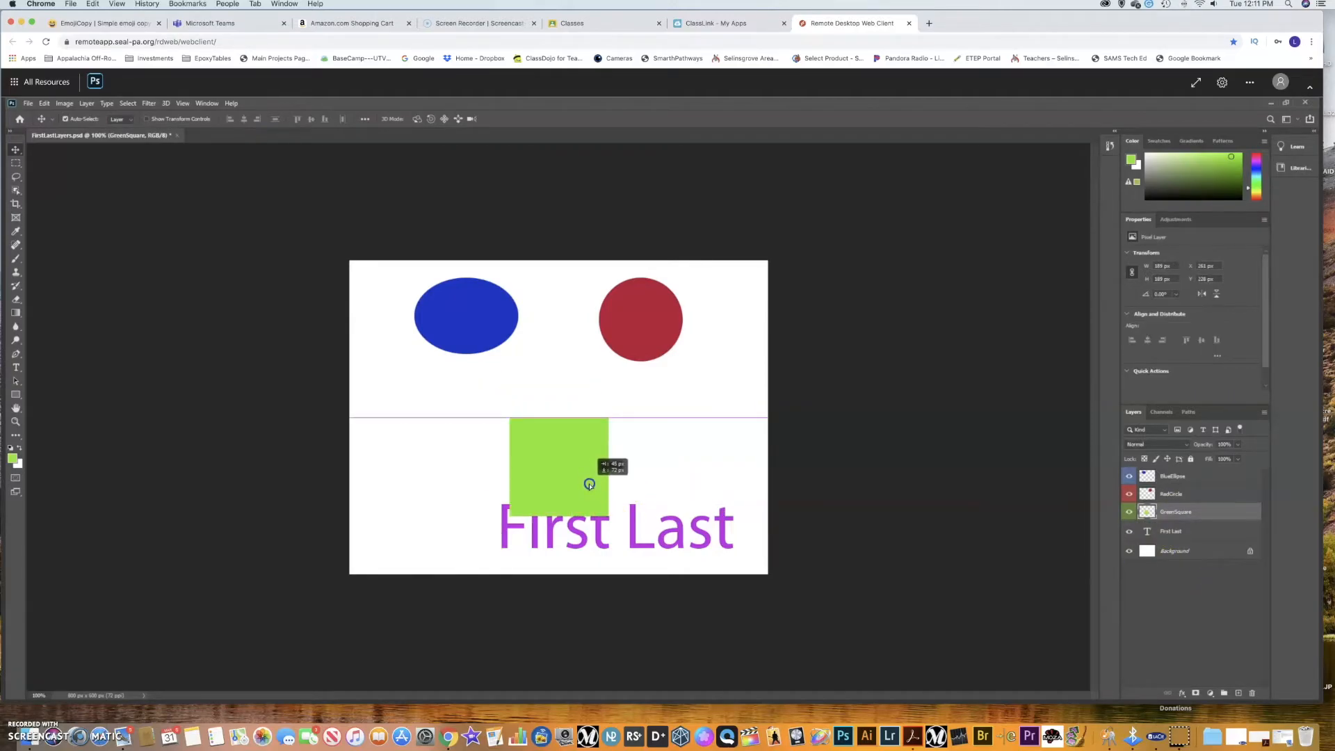
click(1169, 494)
drag(630, 331, 550, 414)
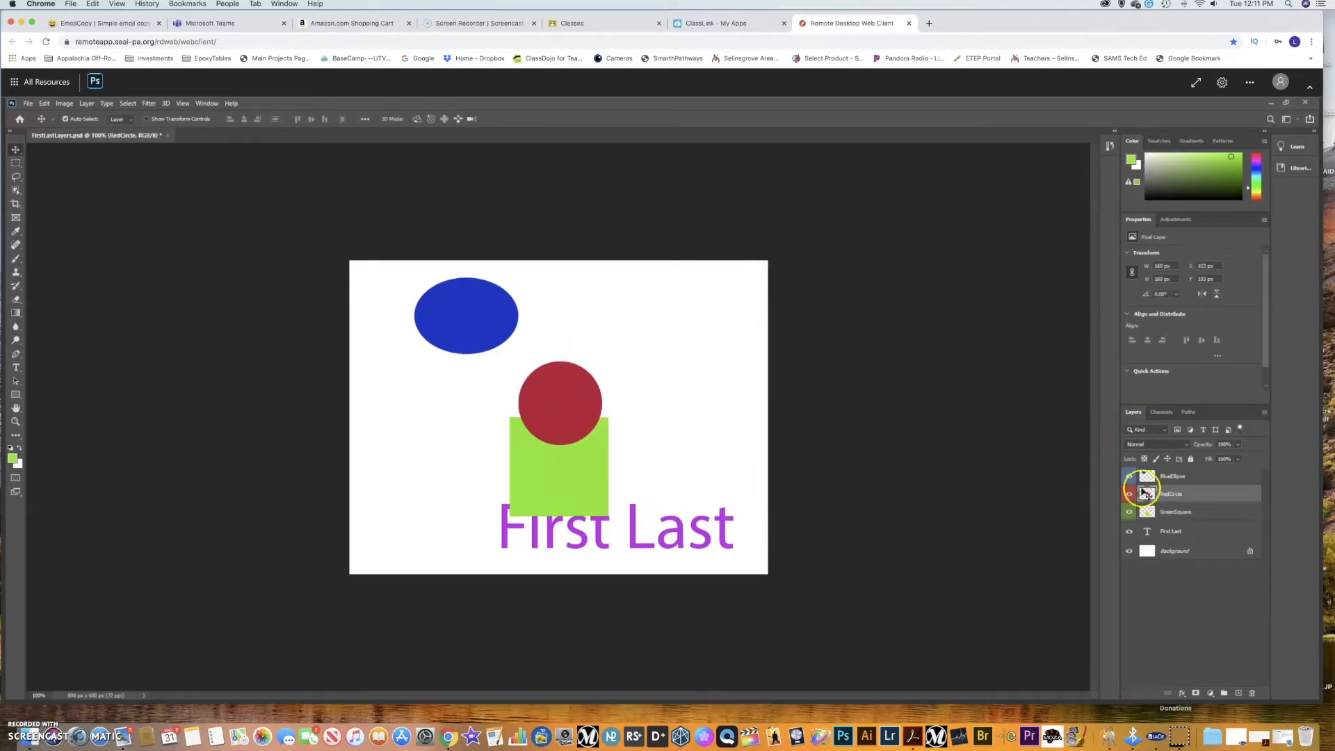
Move the blue ellipse over the red circle's upper edge and place the BlueEllipse layer between RedCircle and GreenSquare.
click(1180, 475)
drag(500, 319, 586, 358)
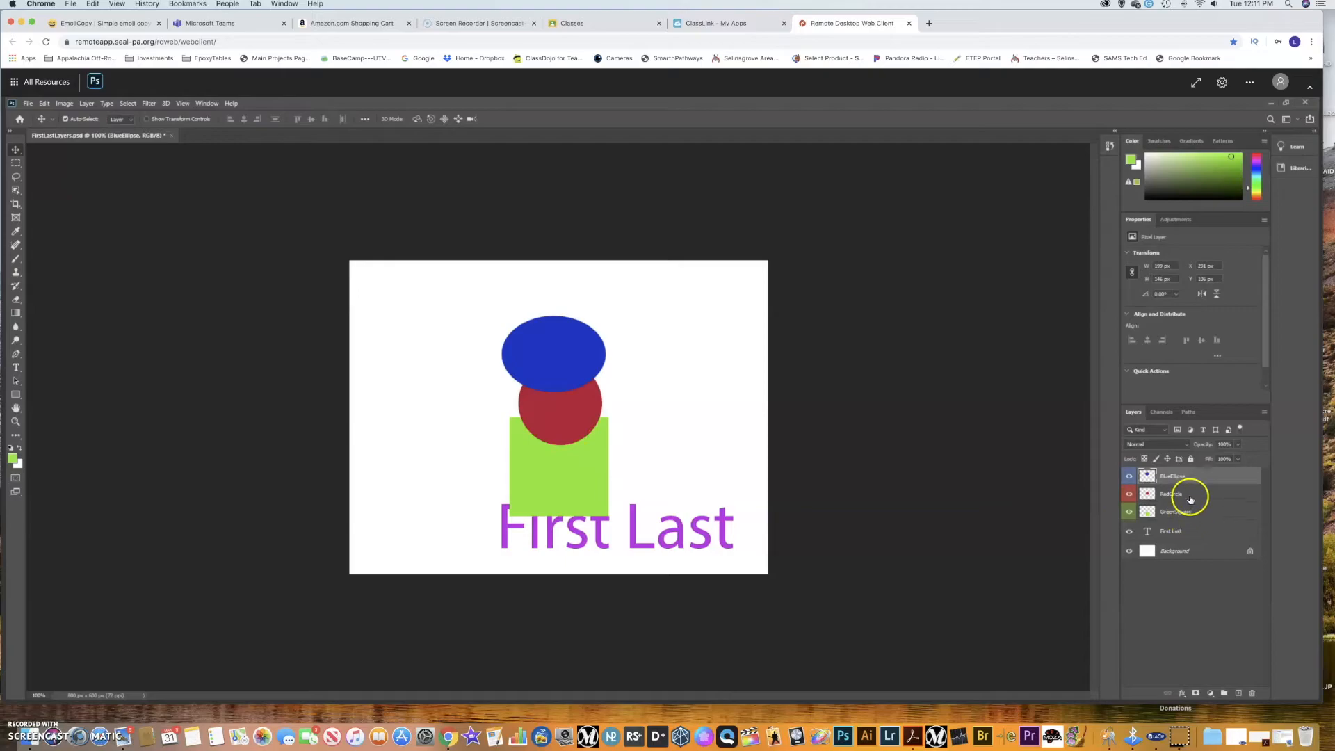
drag(1176, 478, 1171, 504)
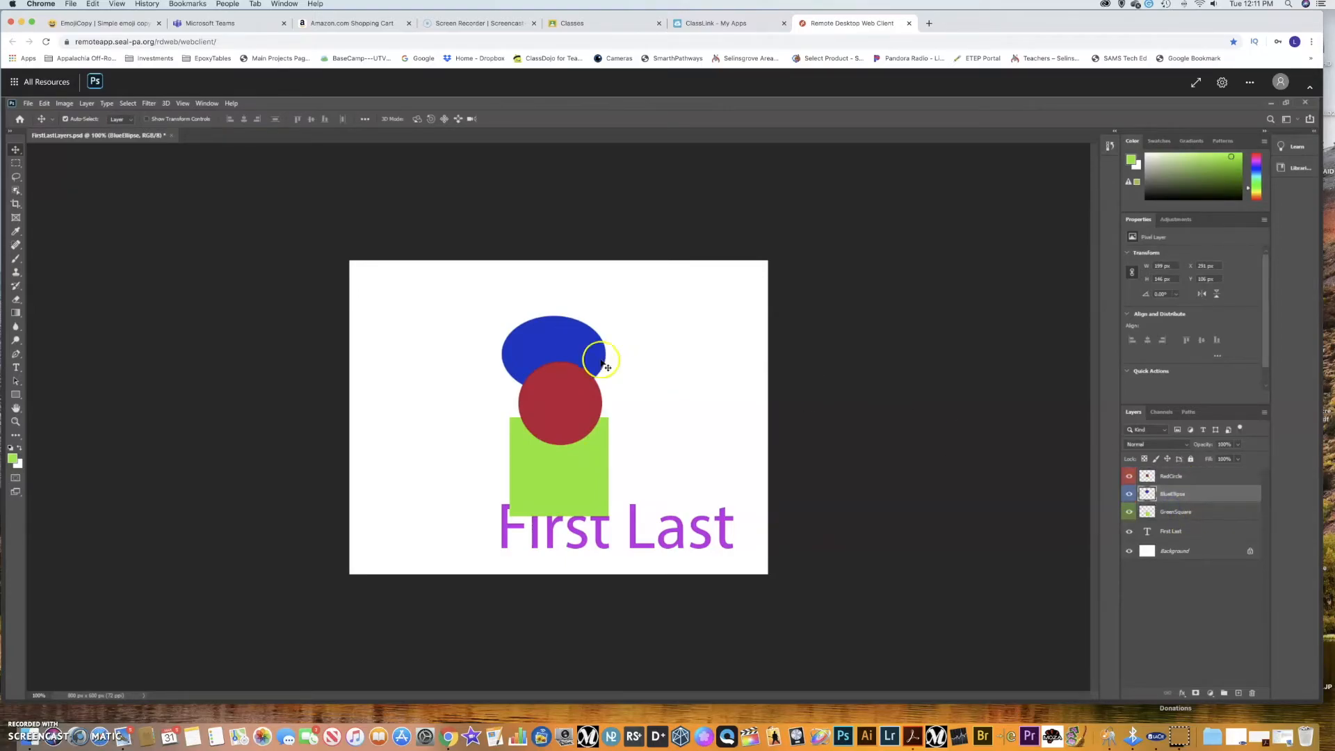
Spread the shapes apart: blue ellipse in the canvas's upper-left area, red circle in its upper-right area, green square centred above the text.
drag(591, 361, 466, 311)
click(1174, 476)
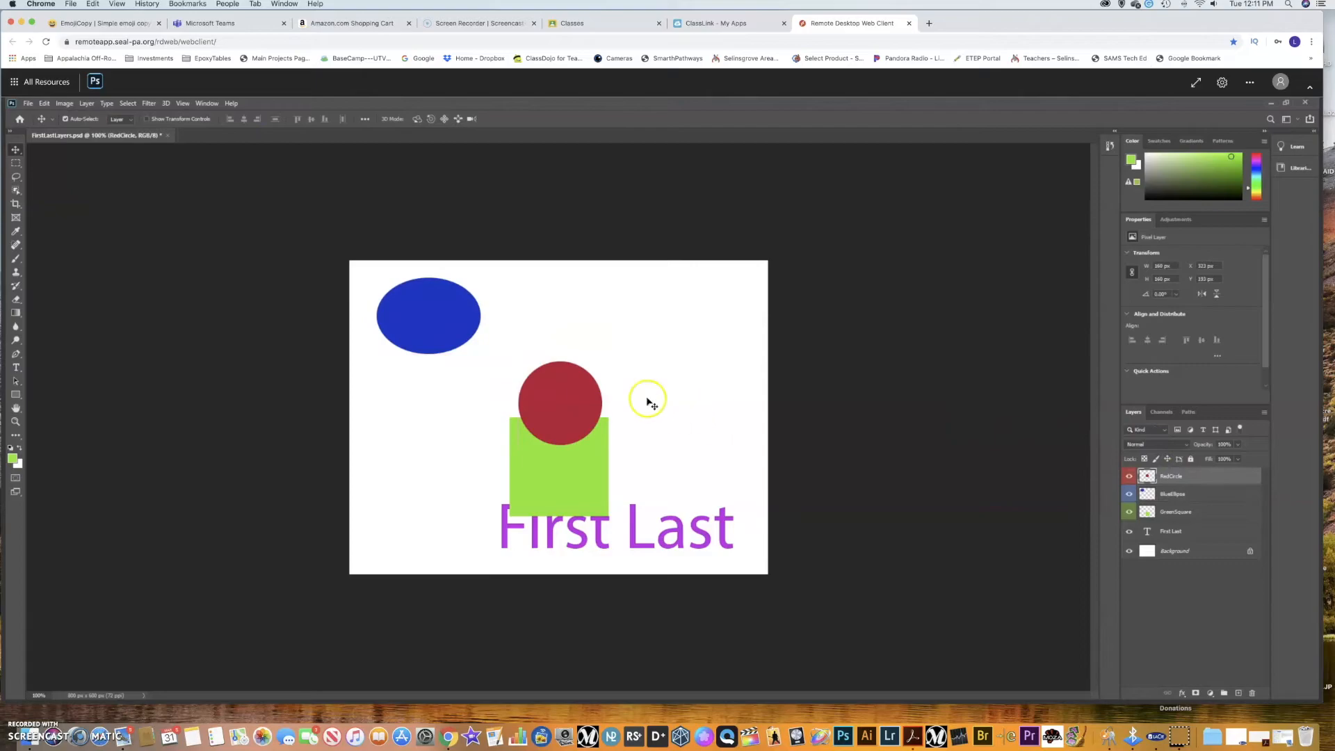
drag(575, 398, 700, 320)
click(1175, 492)
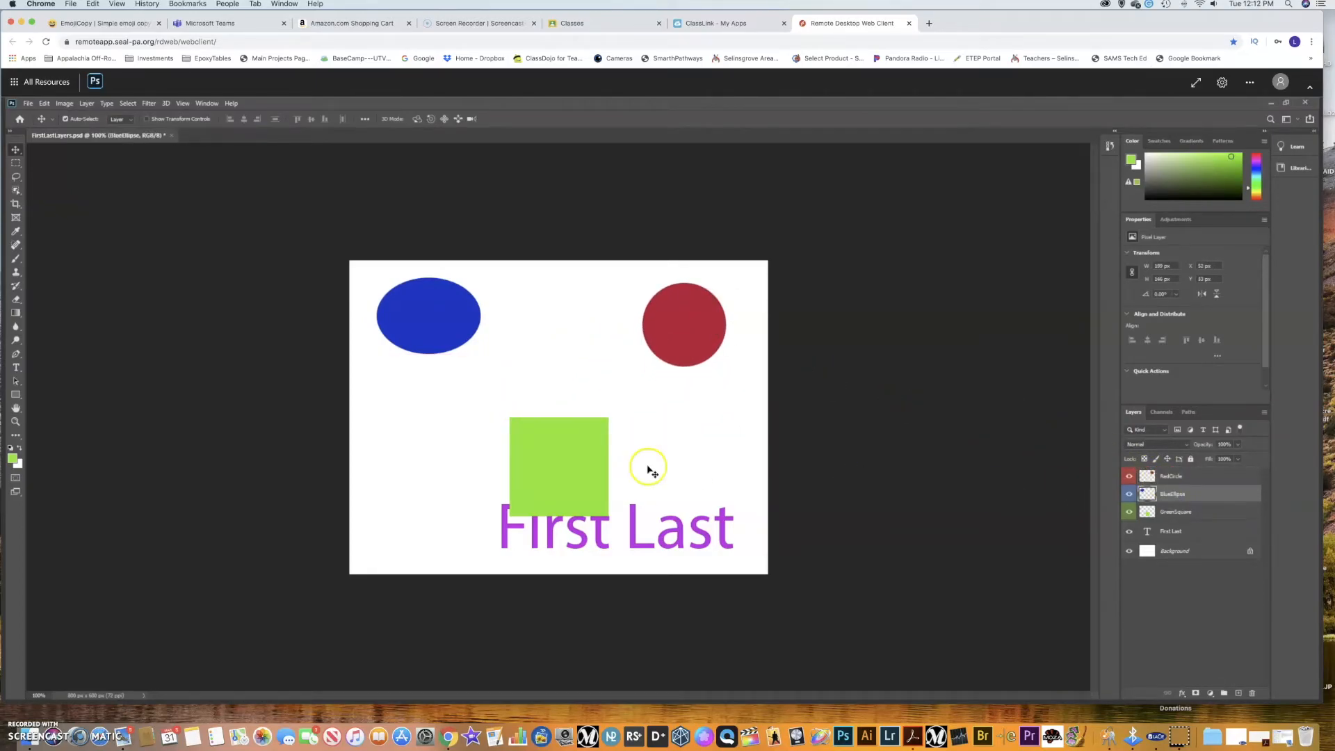
drag(560, 456, 561, 402)
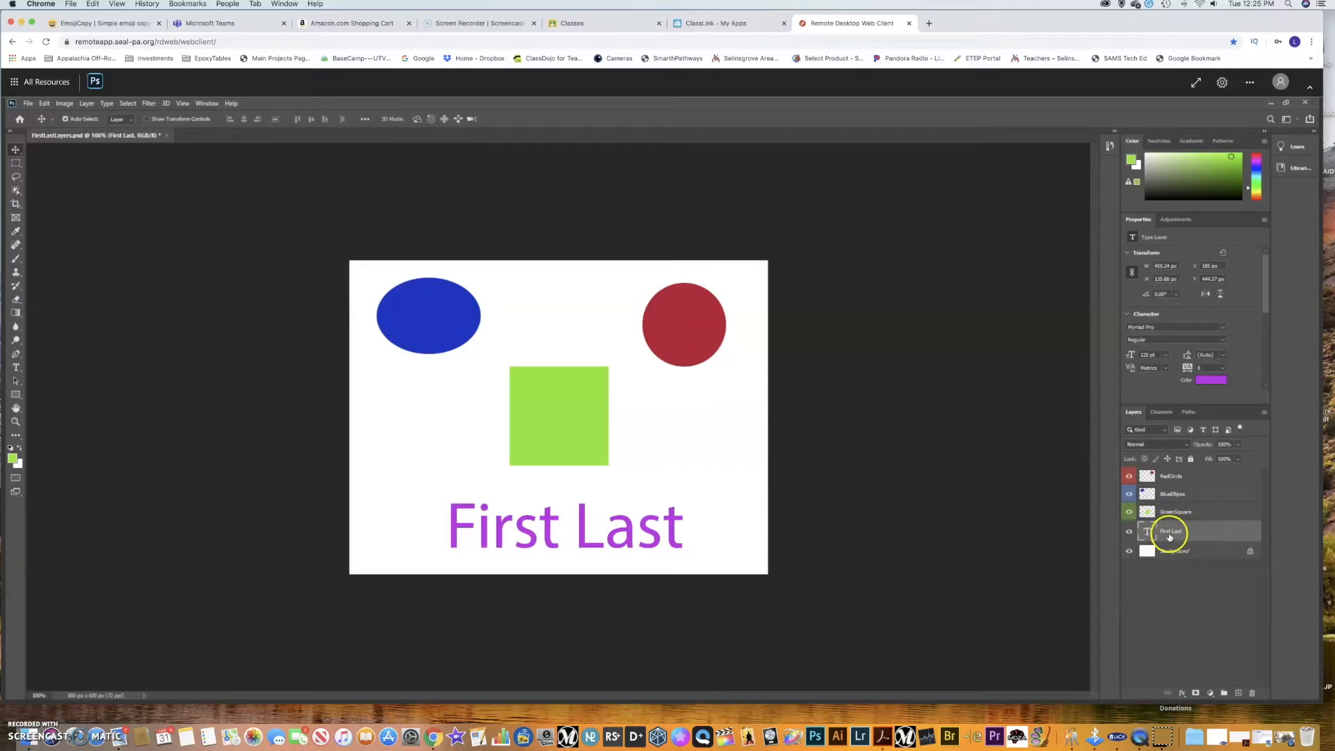
Recolour the entire First Last text to near-white, RGB 245, 243, 245, and commit the text edit.
click(1180, 531)
click(17, 368)
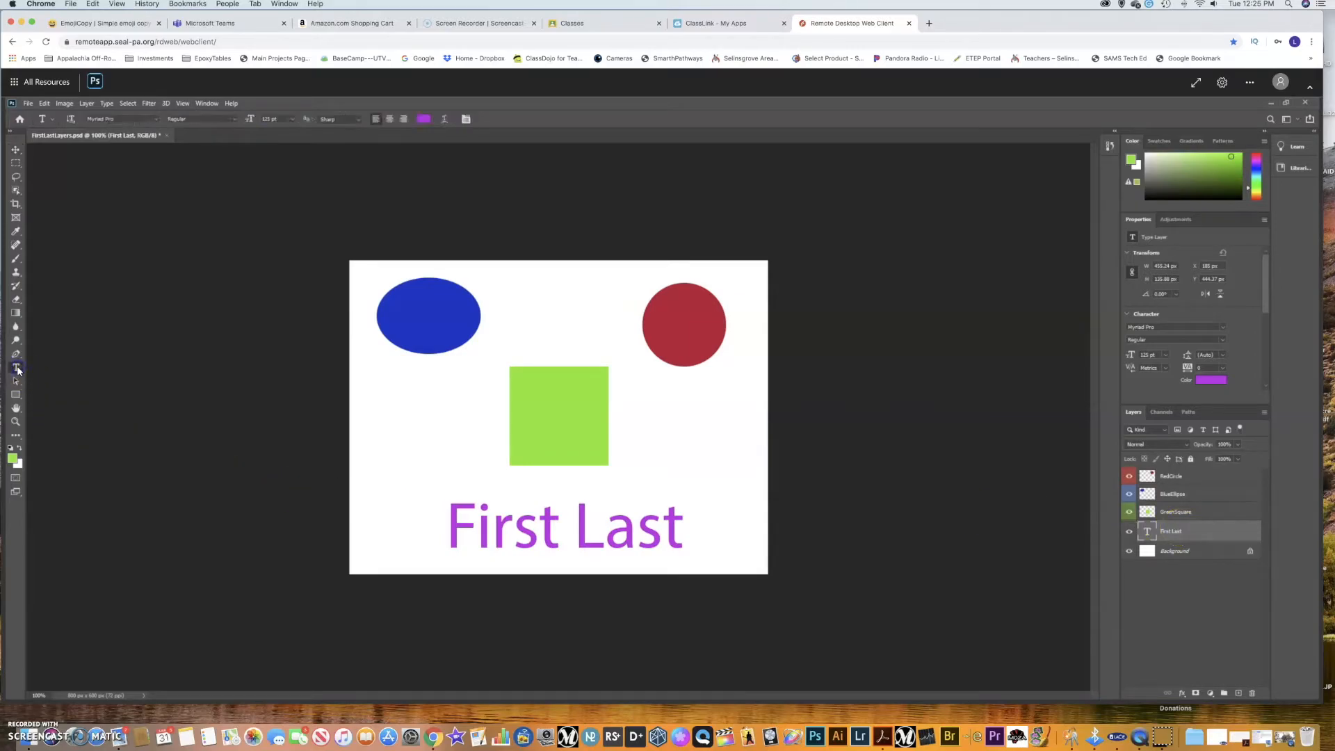
click(473, 525)
click(454, 523)
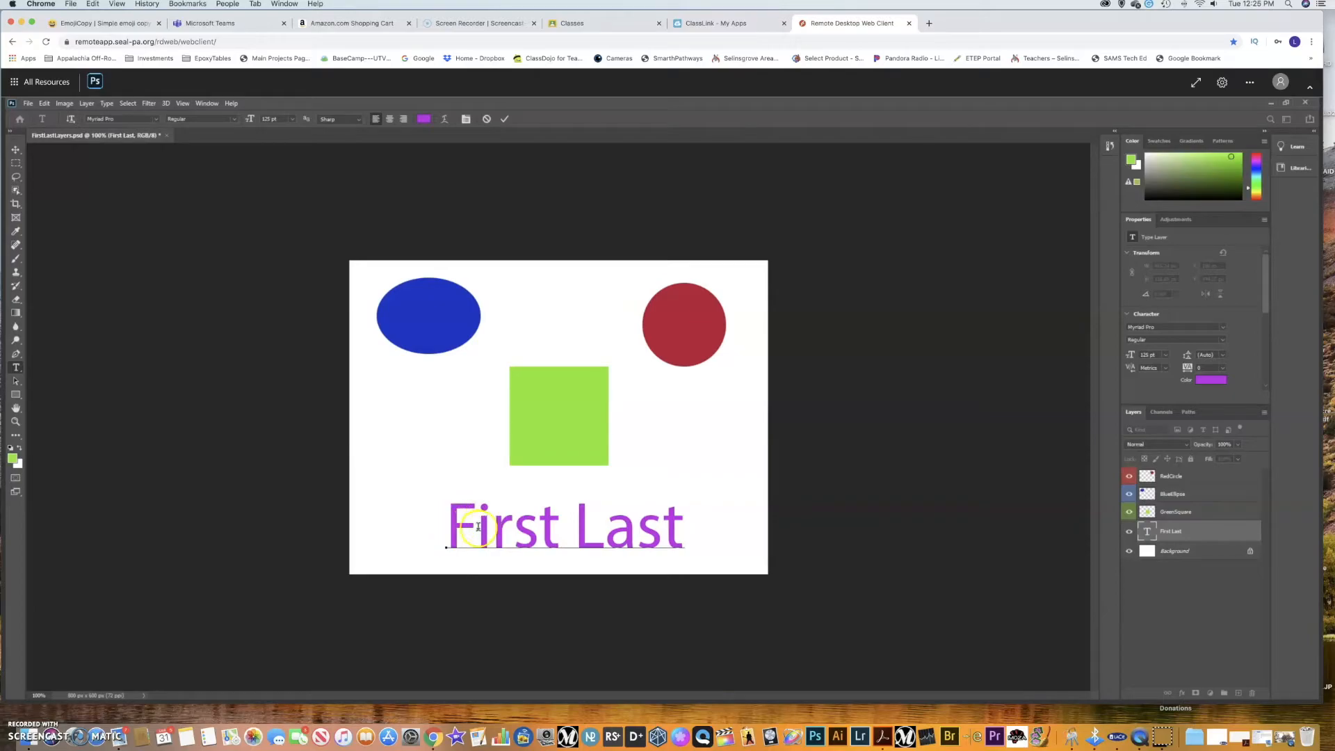
drag(447, 527, 711, 535)
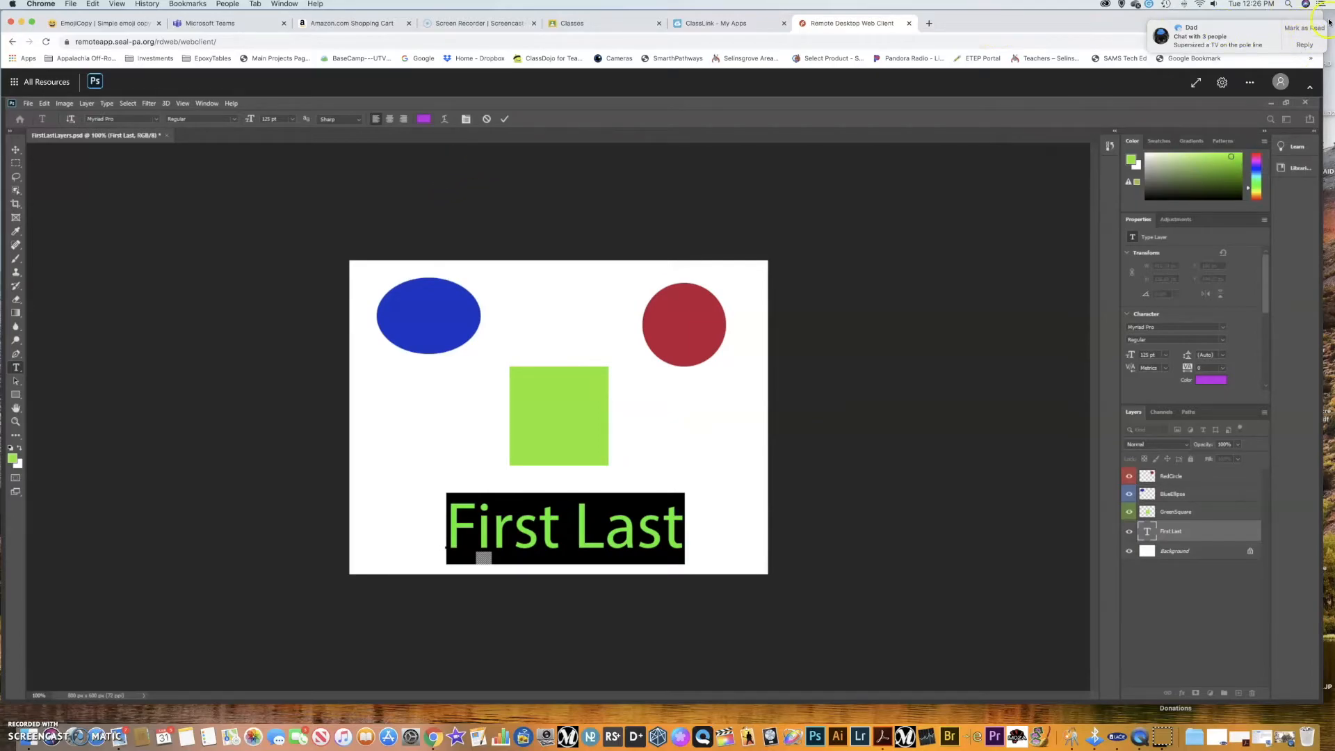
click(1303, 27)
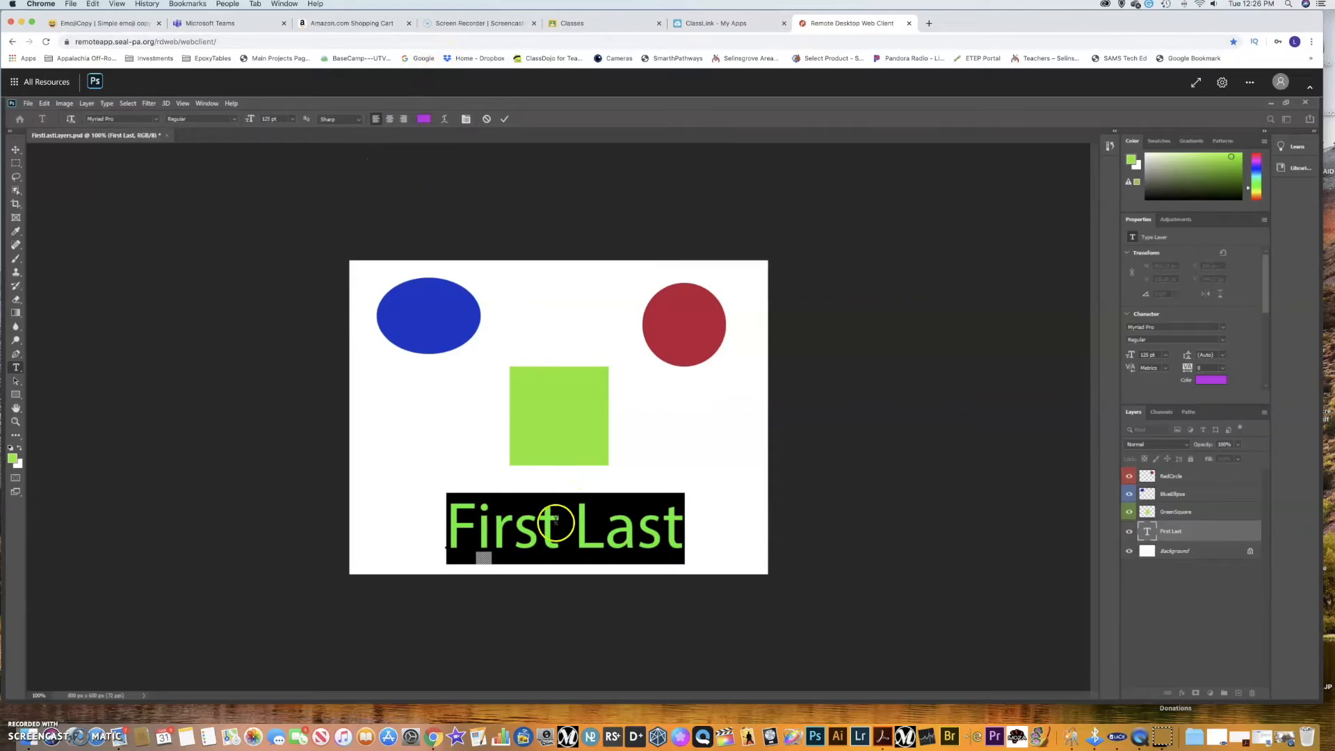
click(424, 119)
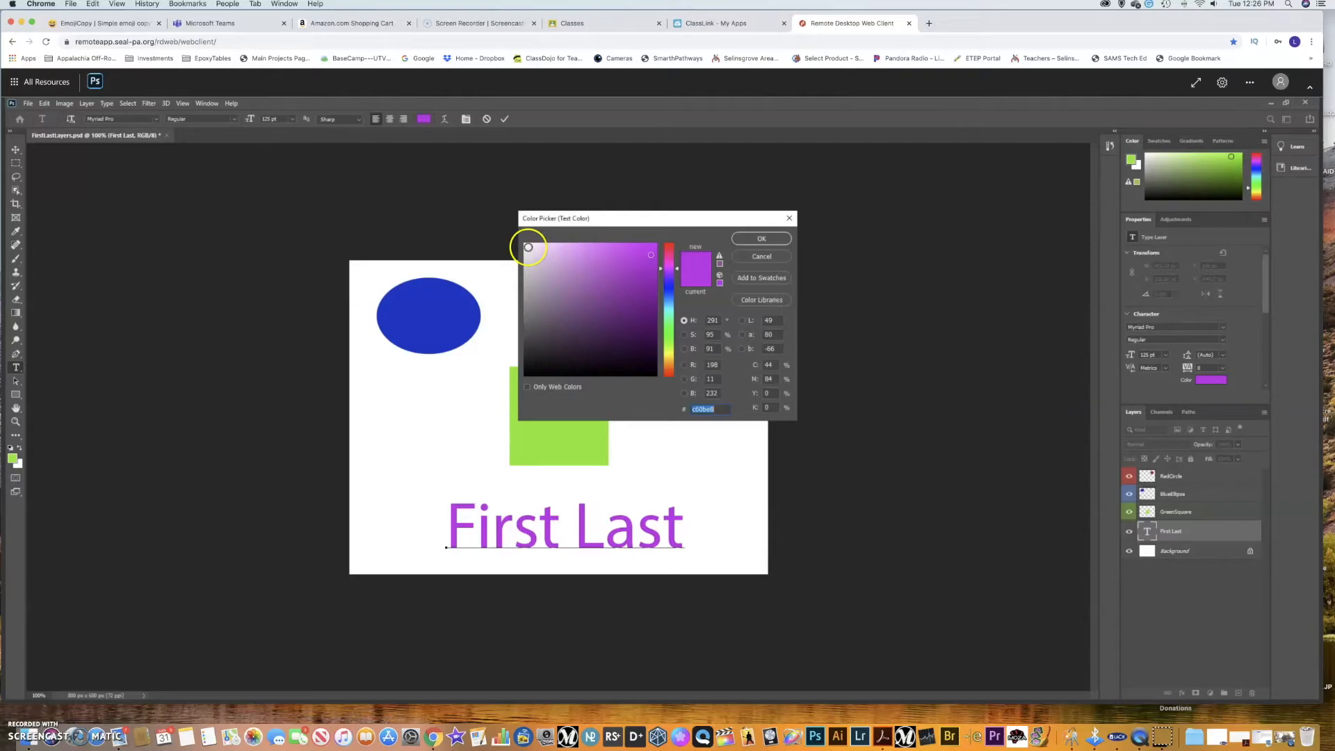
click(528, 248)
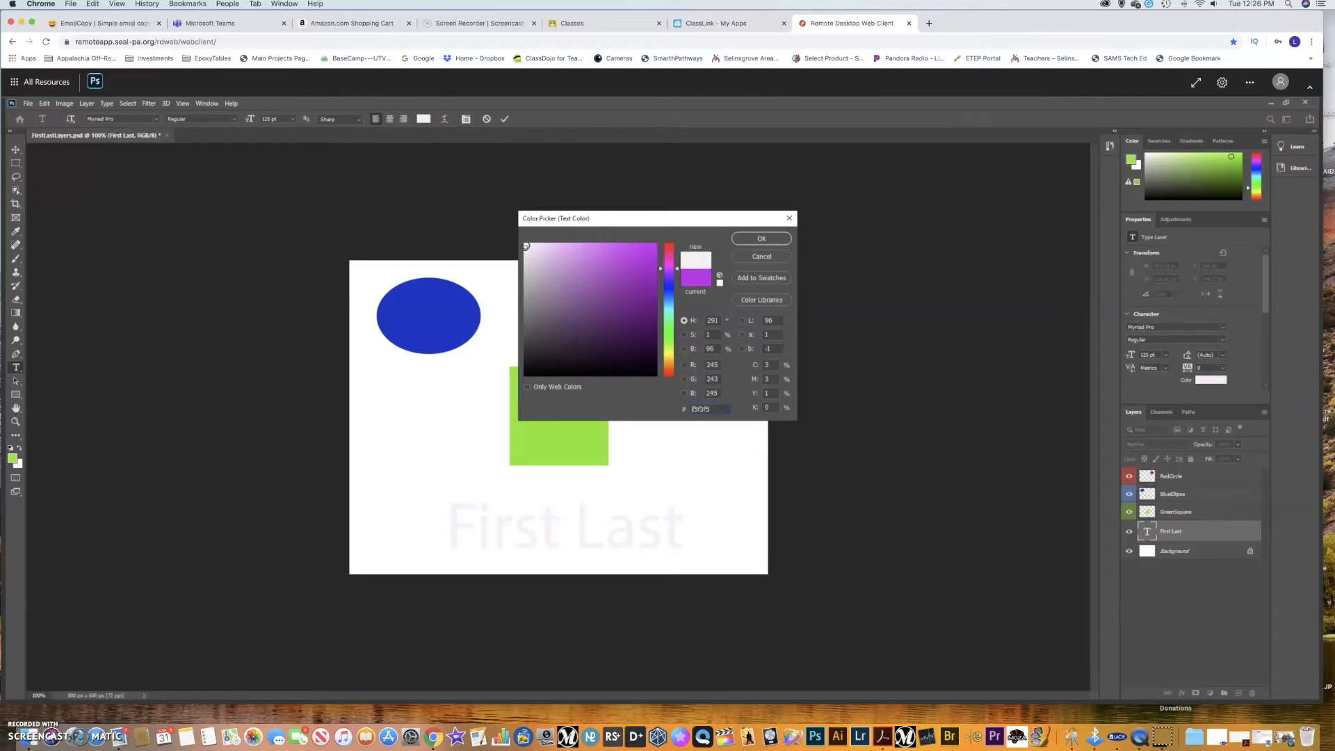
click(755, 239)
click(505, 119)
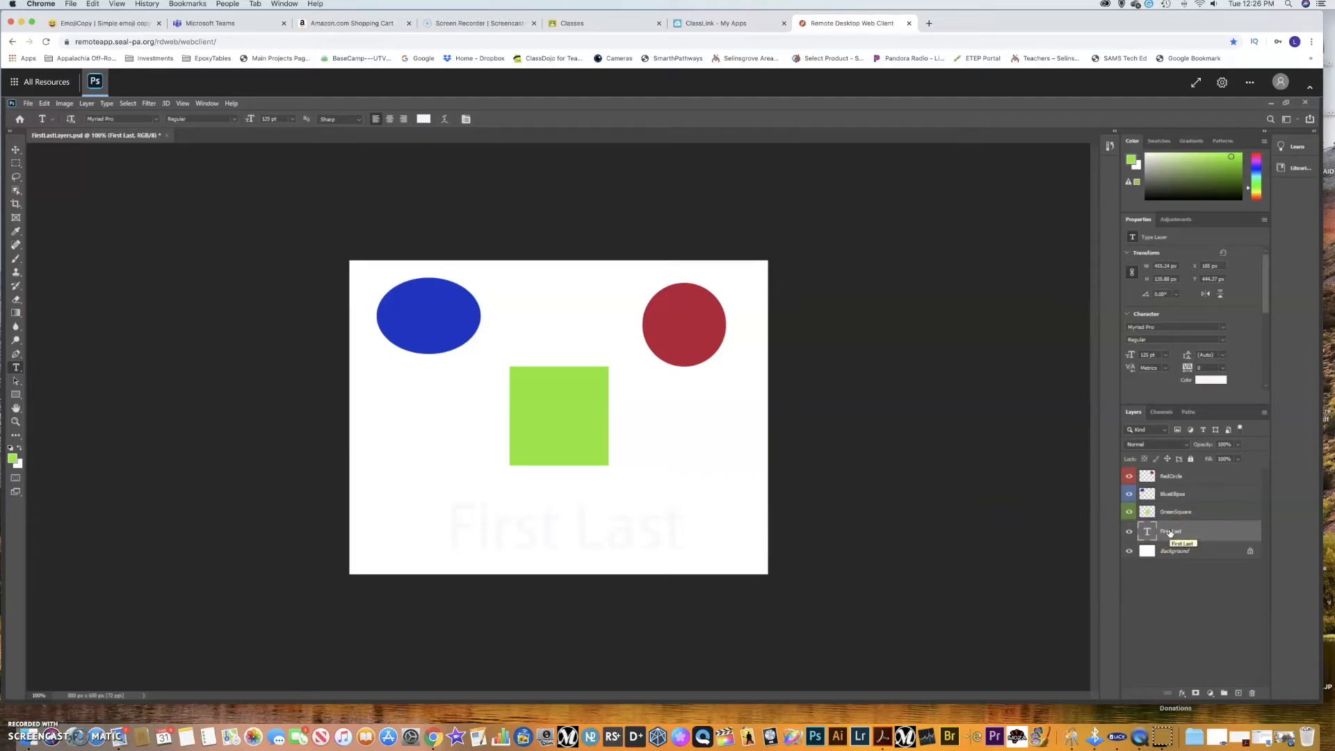
Open the First Last layer's Blending Options, keep the text in view, and enable a Stroke on it.
right_click(1169, 533)
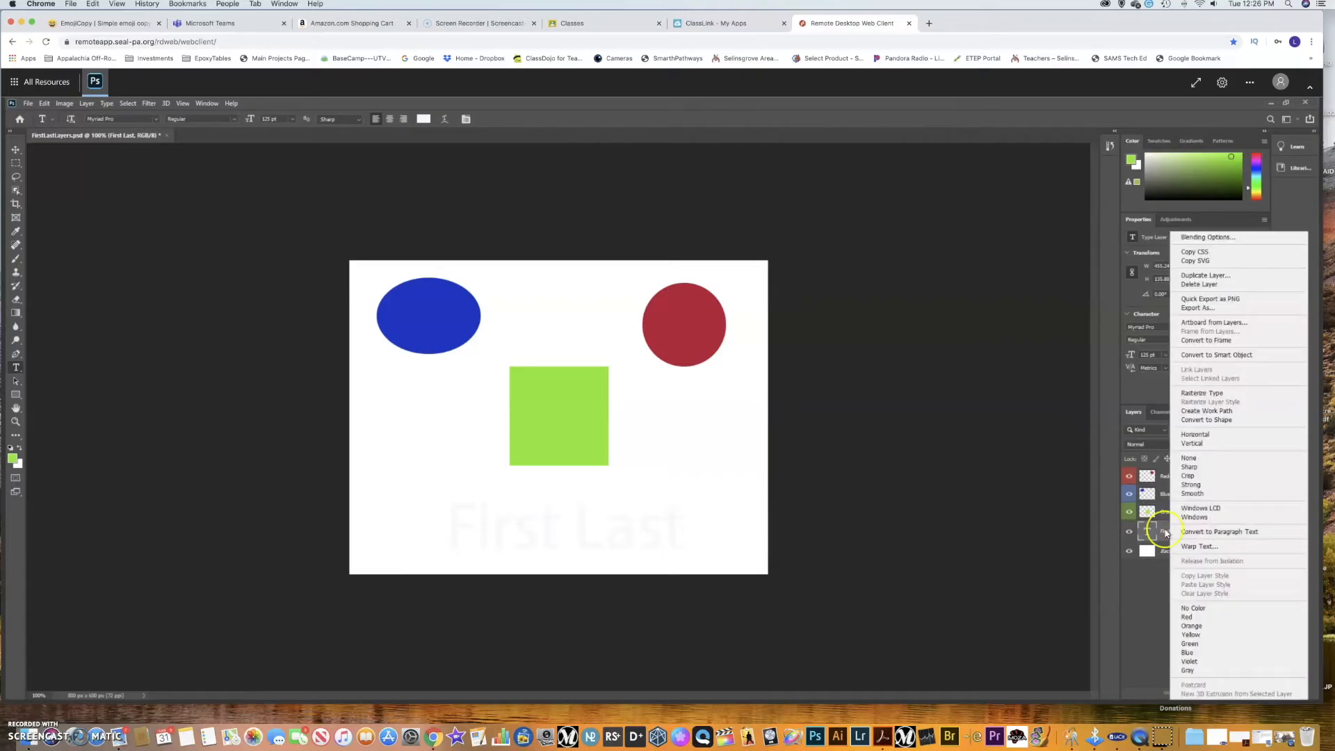
click(1202, 243)
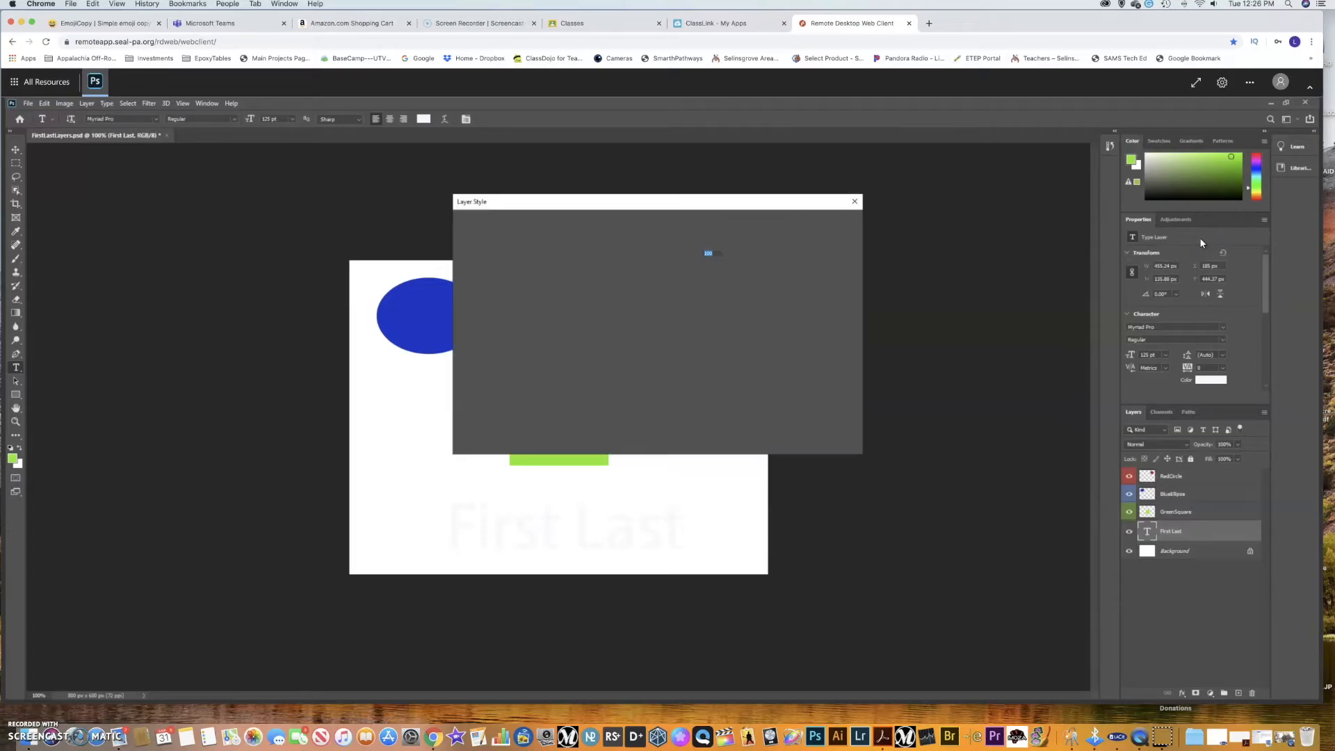
drag(593, 206, 909, 242)
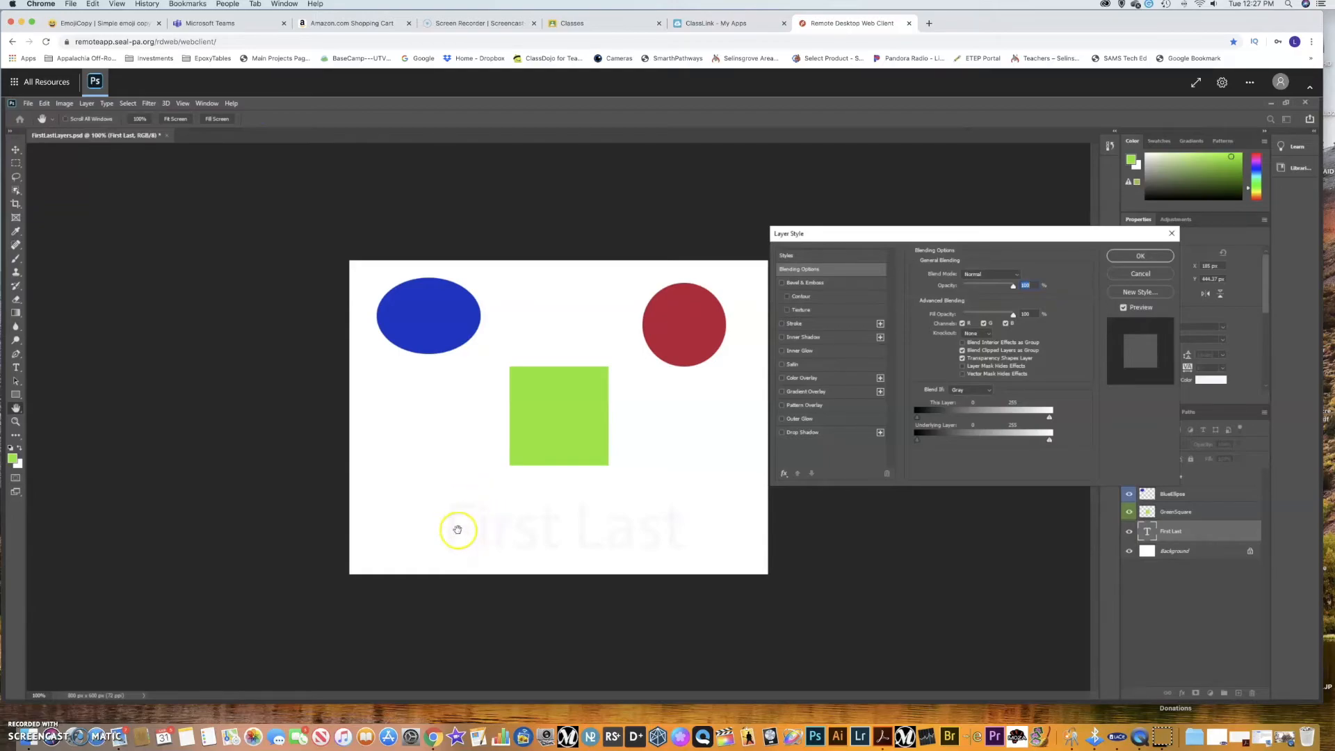
click(781, 324)
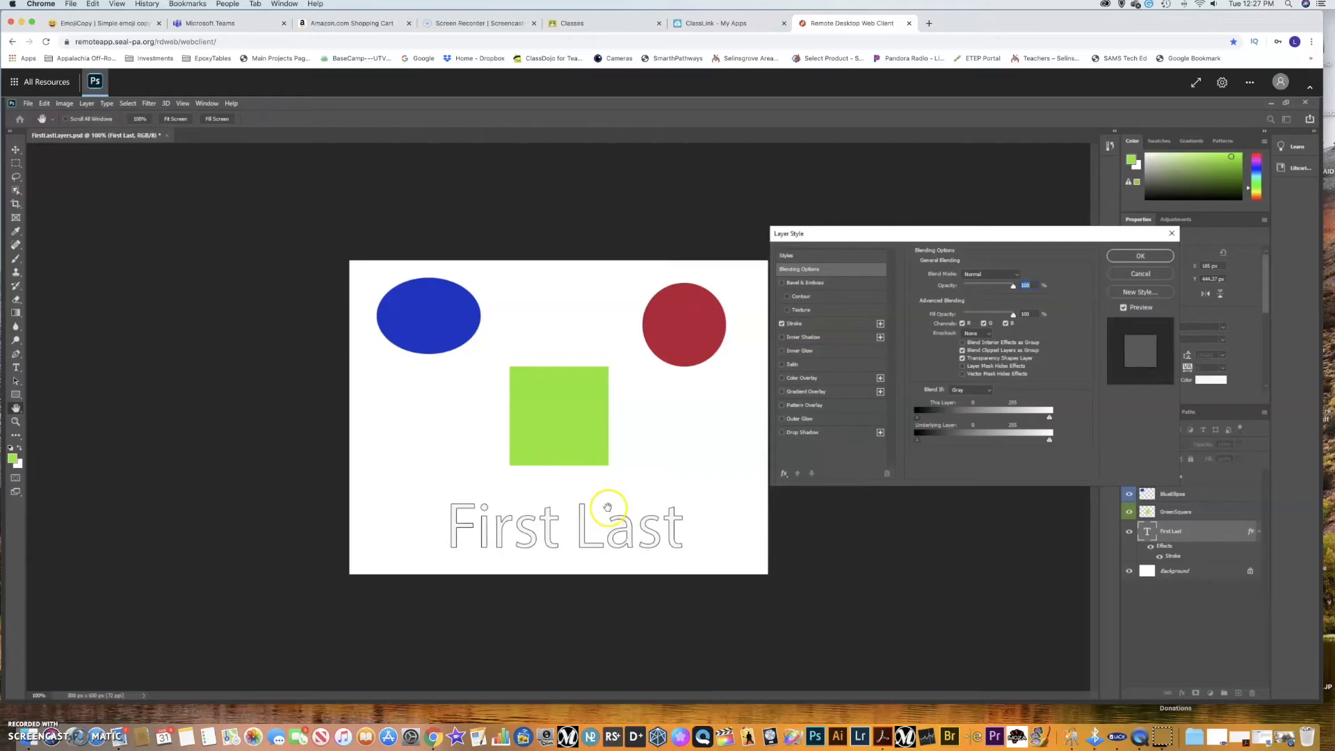
Thicken the First Last text's stroke by a few pixels and set its position to Outside.
click(792, 325)
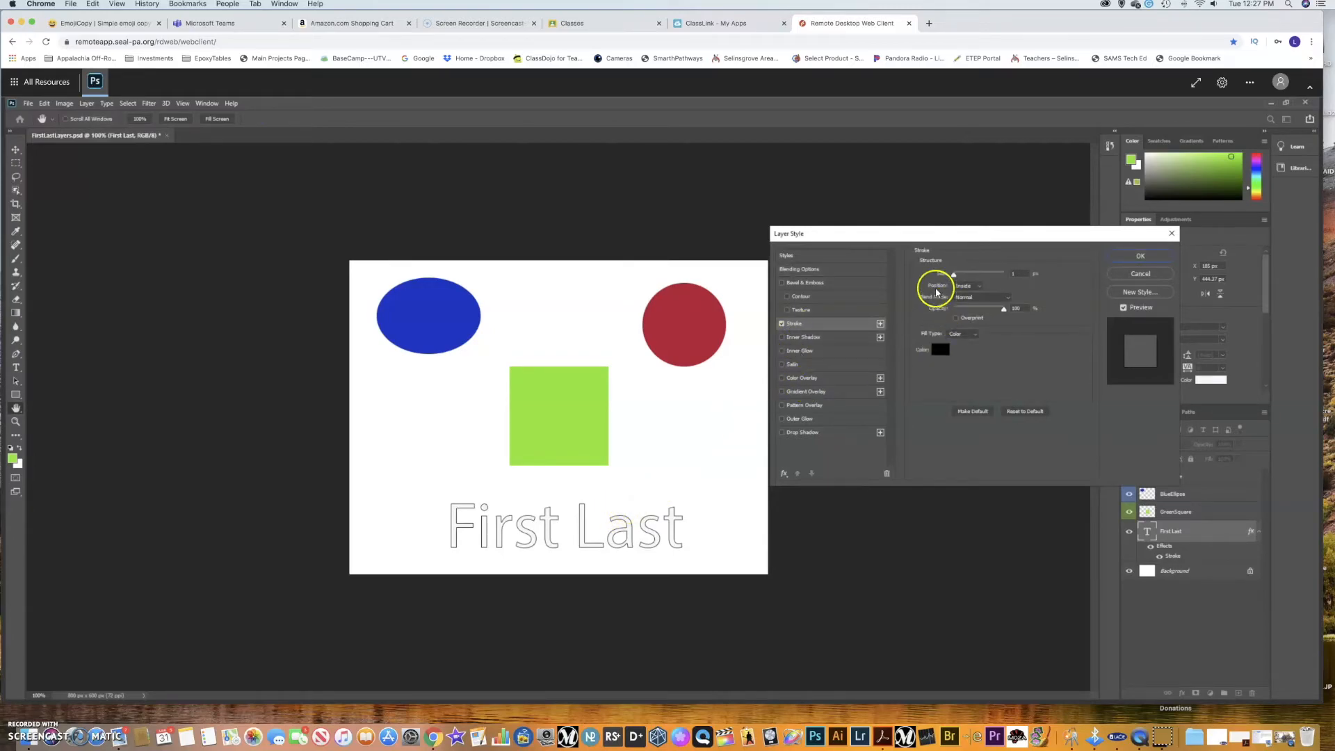
click(955, 275)
drag(954, 276, 957, 277)
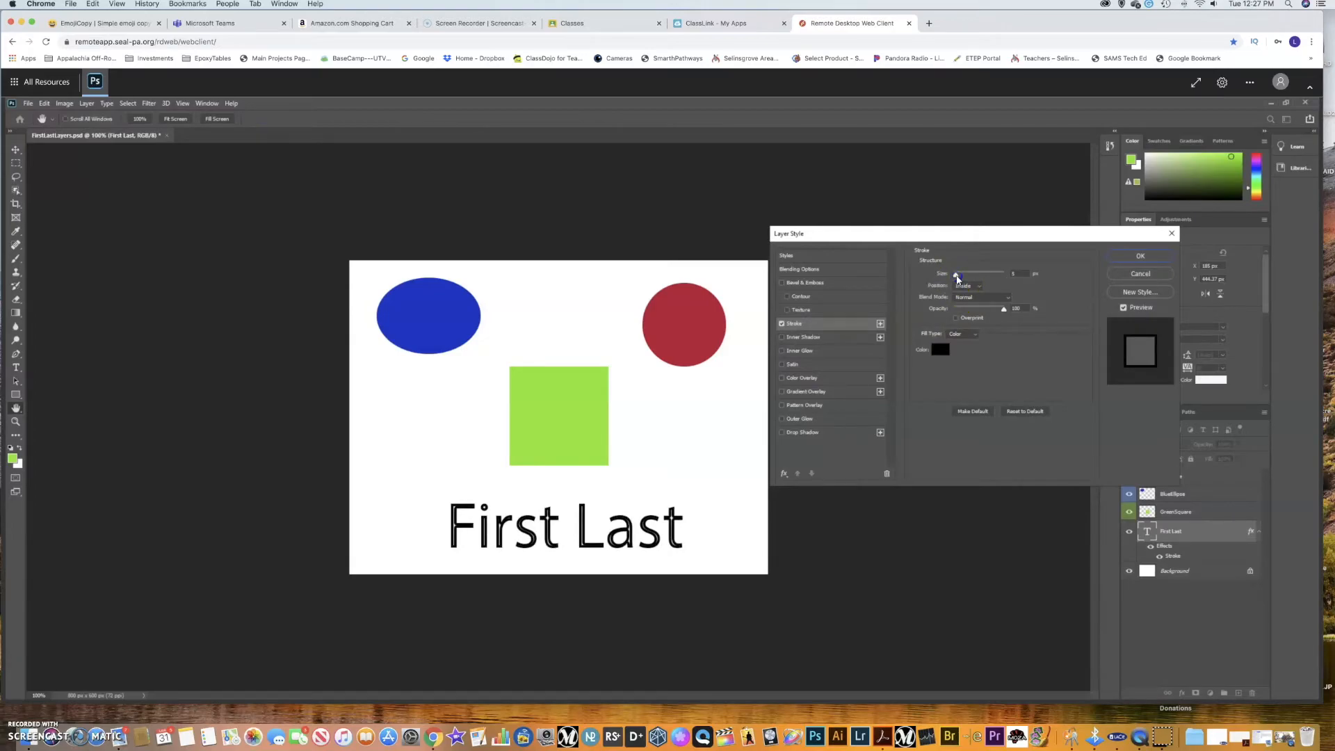
click(961, 288)
click(966, 295)
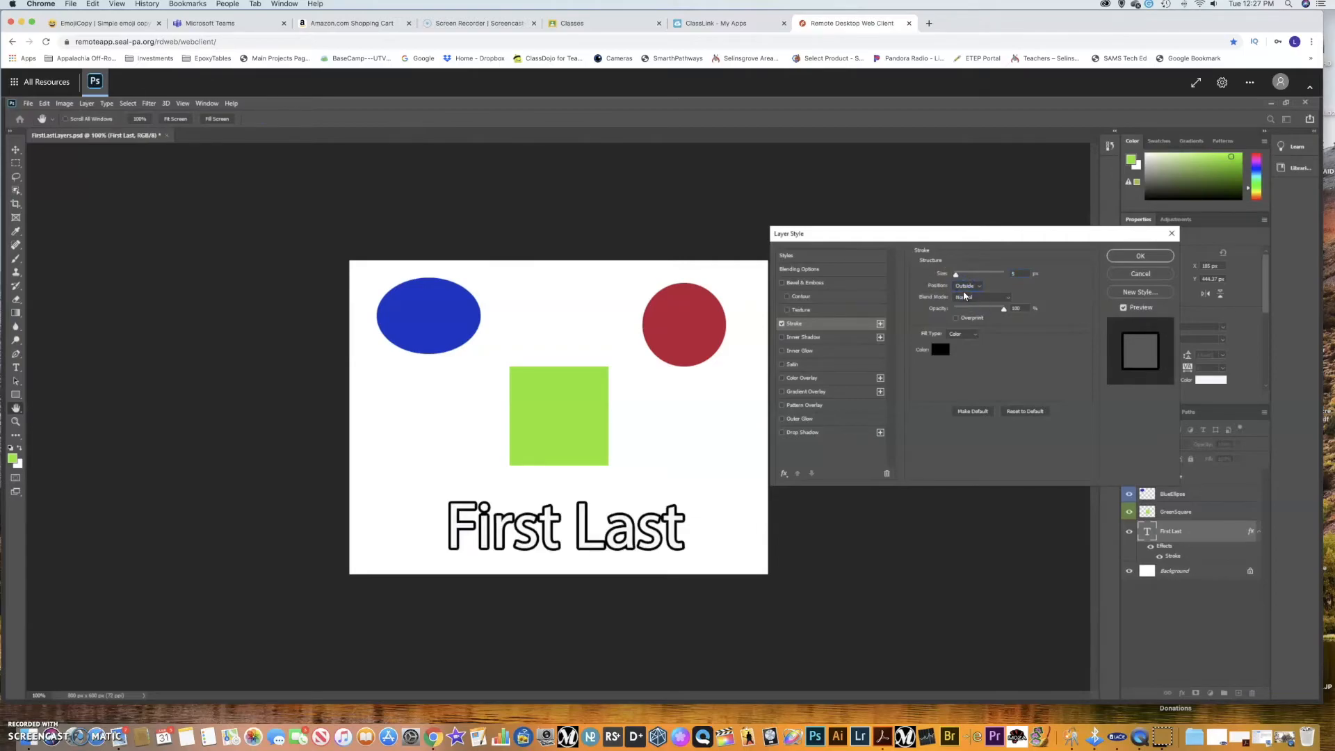
mouse_move(957, 275)
mouse_down()
mouse_move(1035, 279)
mouse_move(957, 277)
mouse_up()
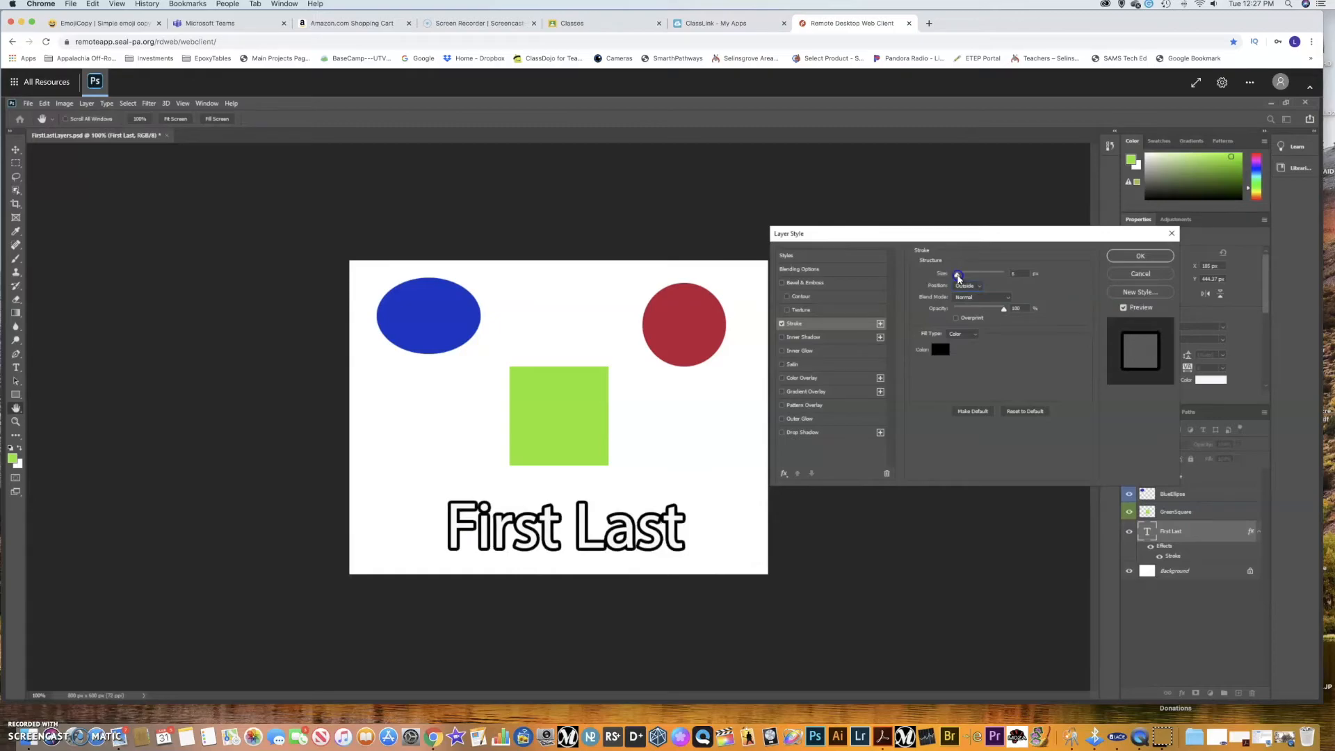
Change the text stroke's colour to a dark purple.
click(942, 351)
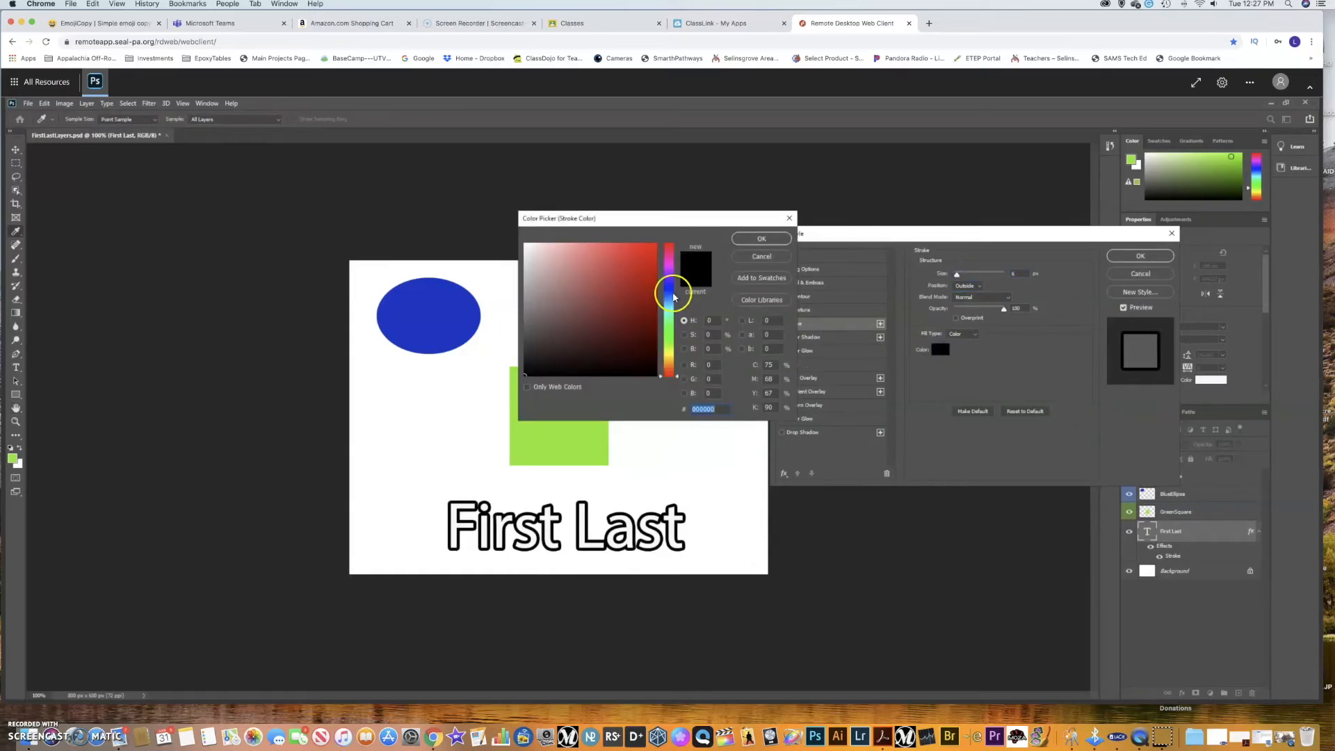
click(668, 268)
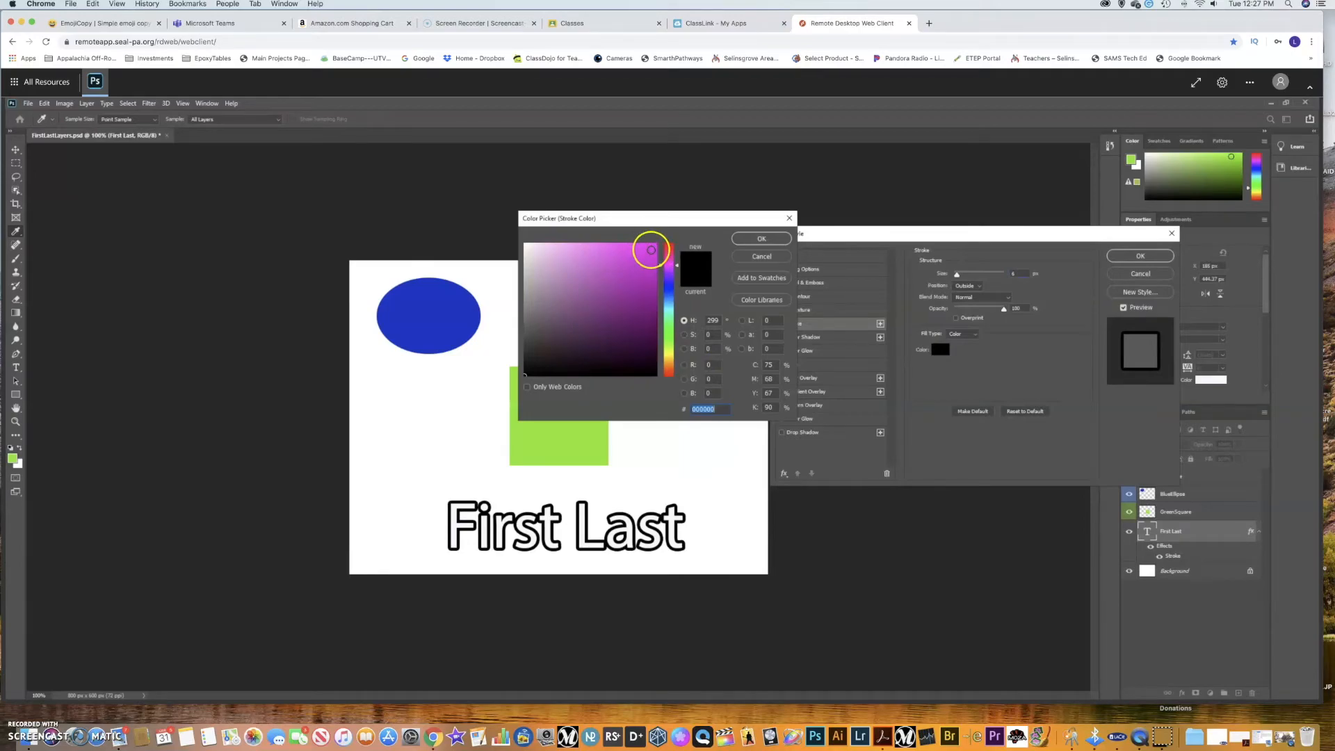
click(645, 335)
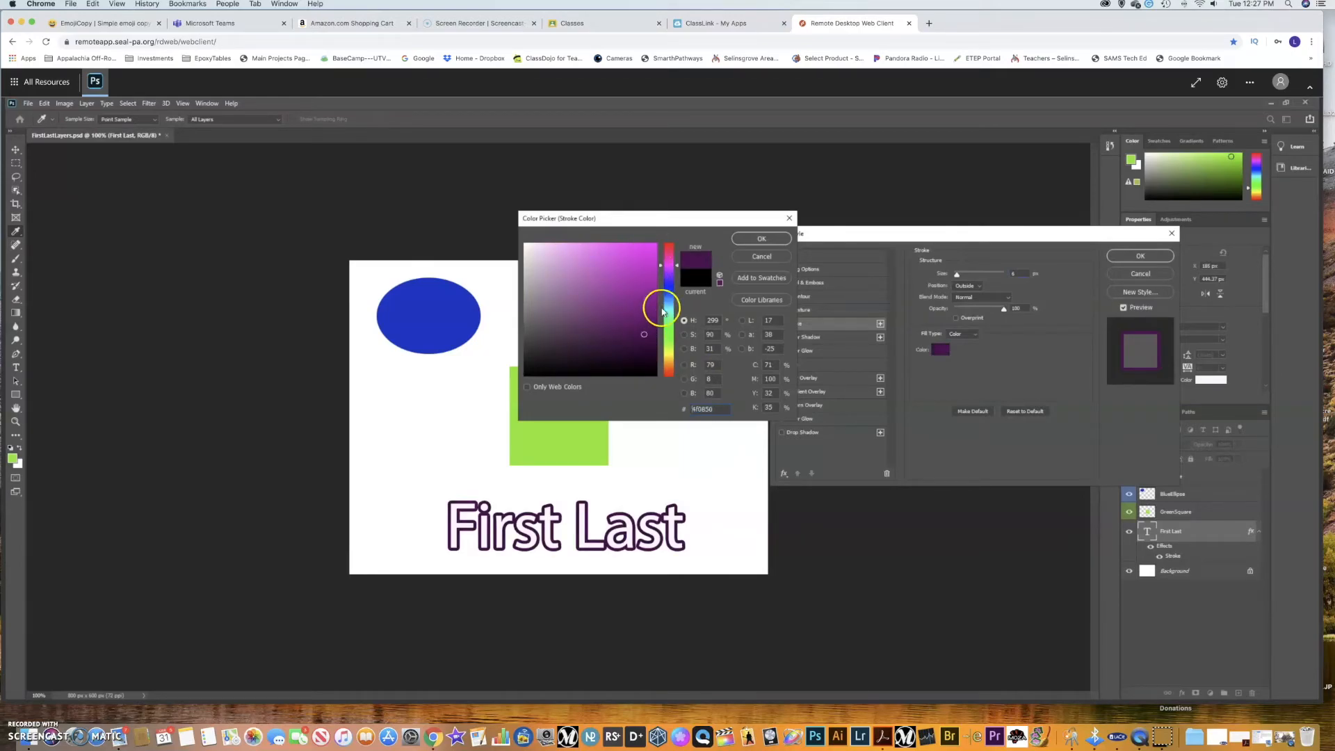
click(753, 240)
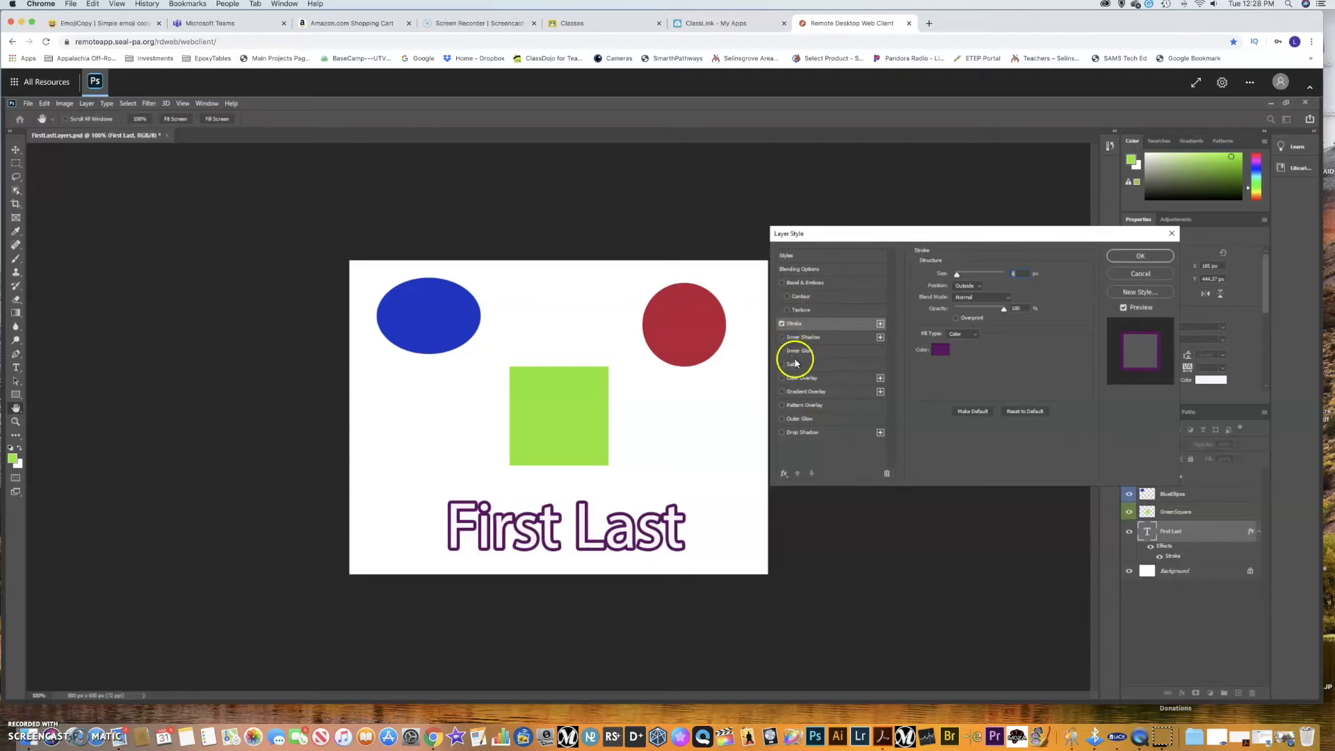
Enable a Drop Shadow on the text with Normal blend mode, lower its opacity to the minimum, and increase its distance.
click(782, 433)
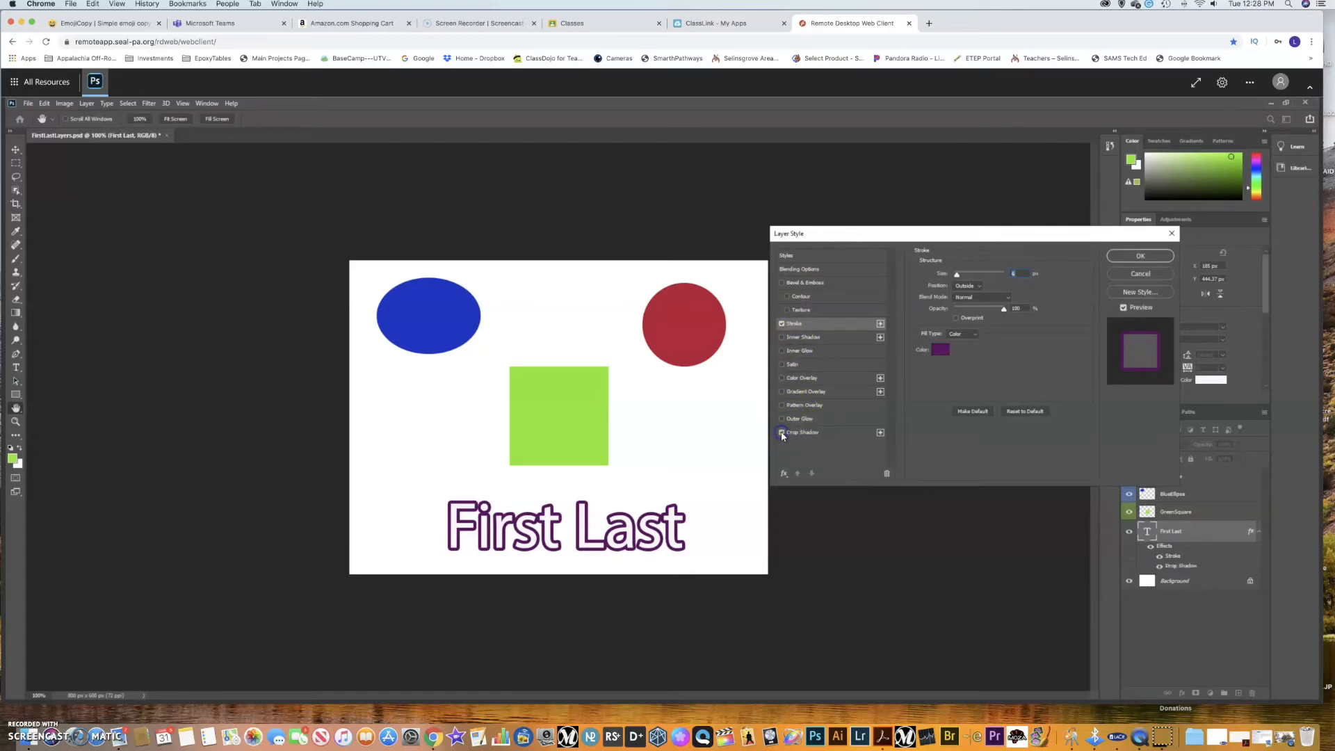
click(801, 434)
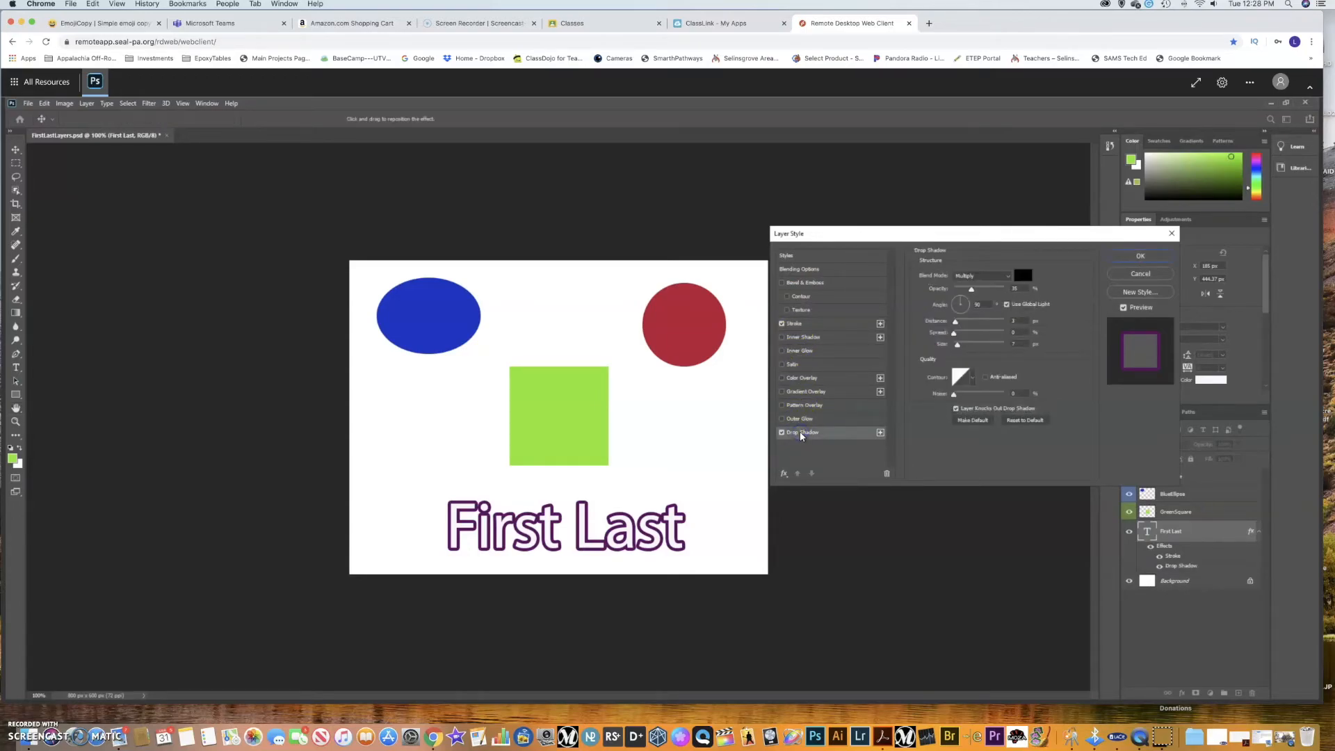
click(965, 277)
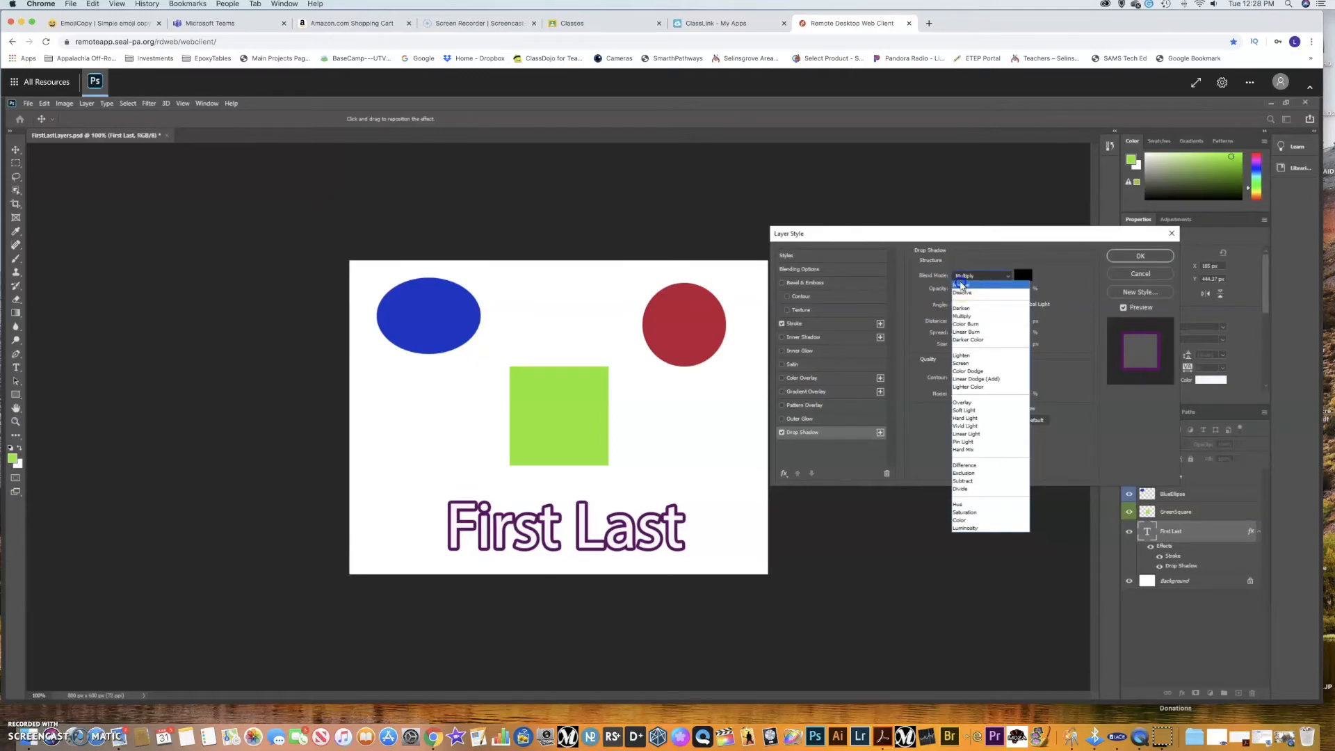
click(962, 285)
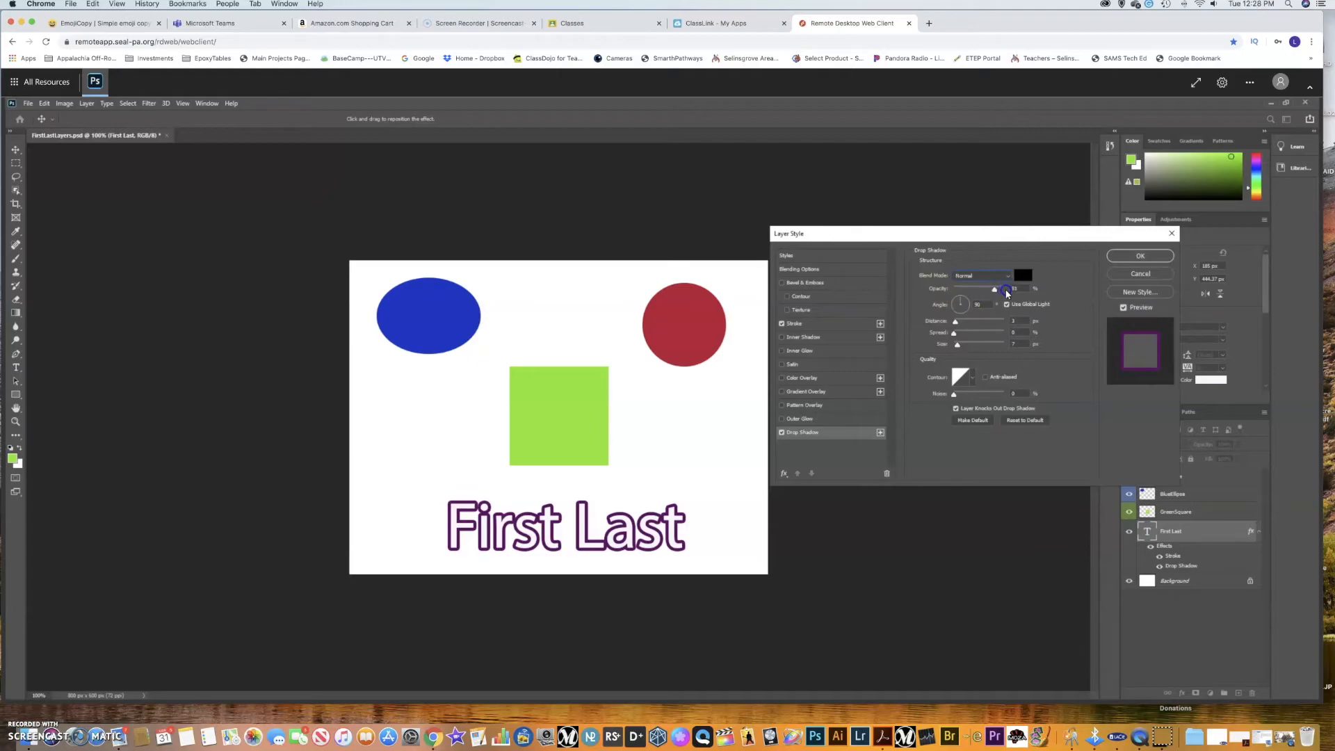
drag(1011, 290, 930, 298)
drag(956, 324, 963, 324)
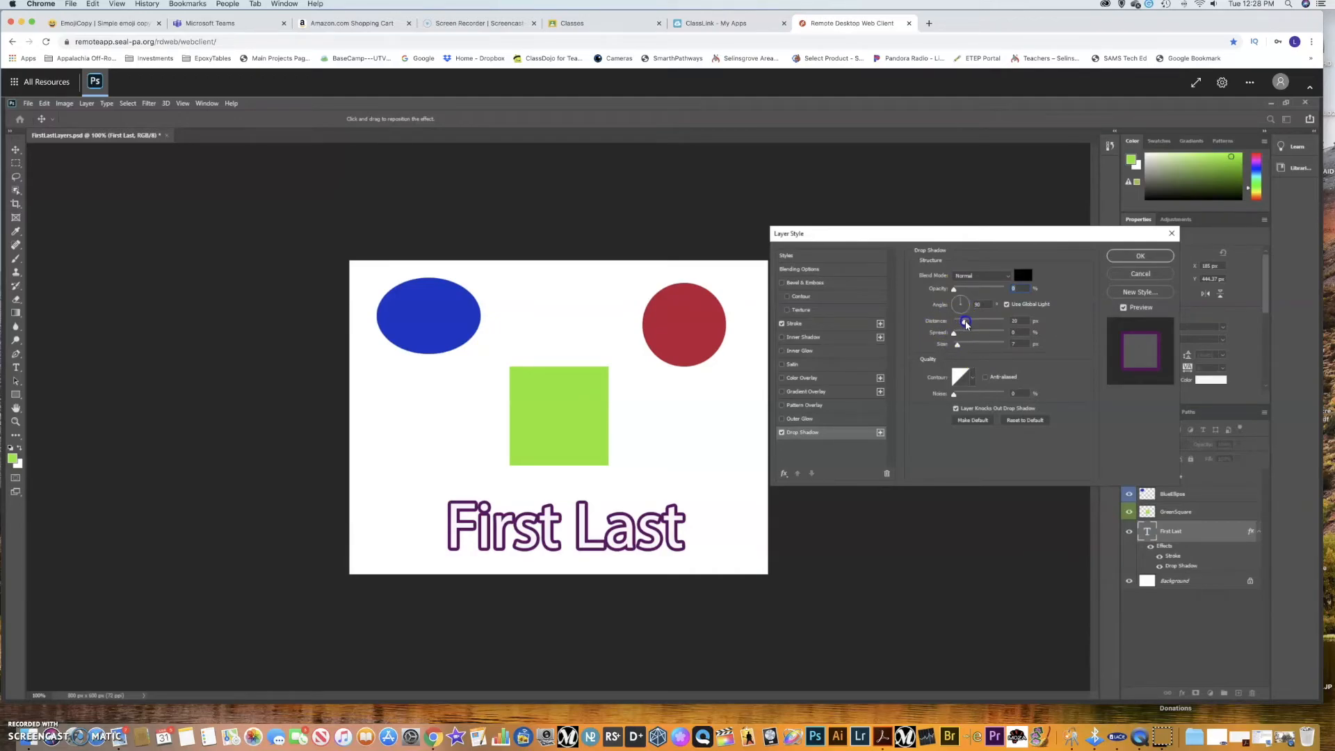